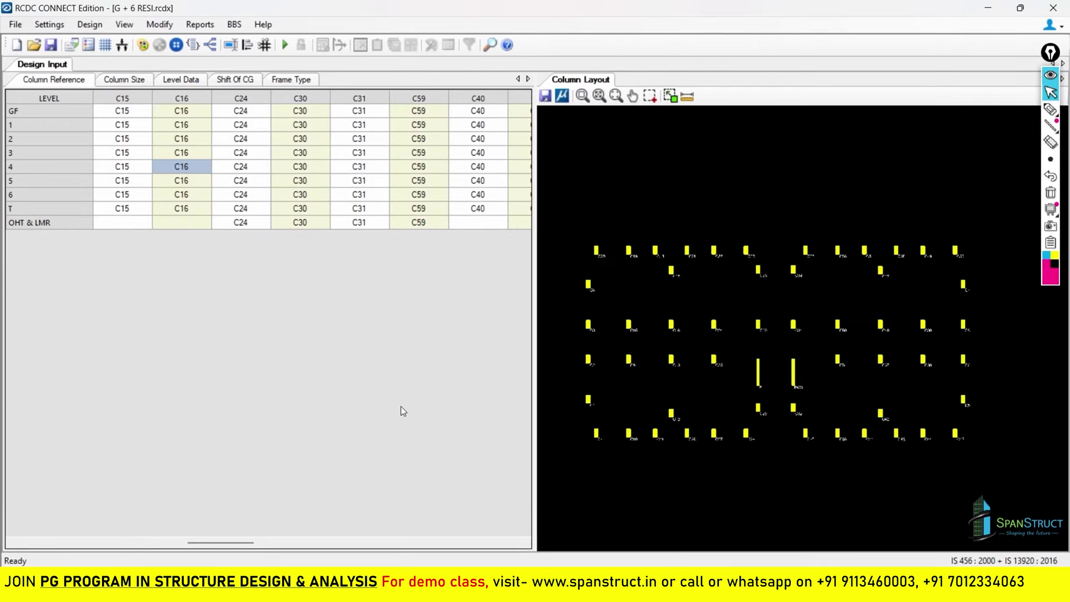
# Review the basic load cases and the load combinations without changing them
pyautogui.click(49, 24)
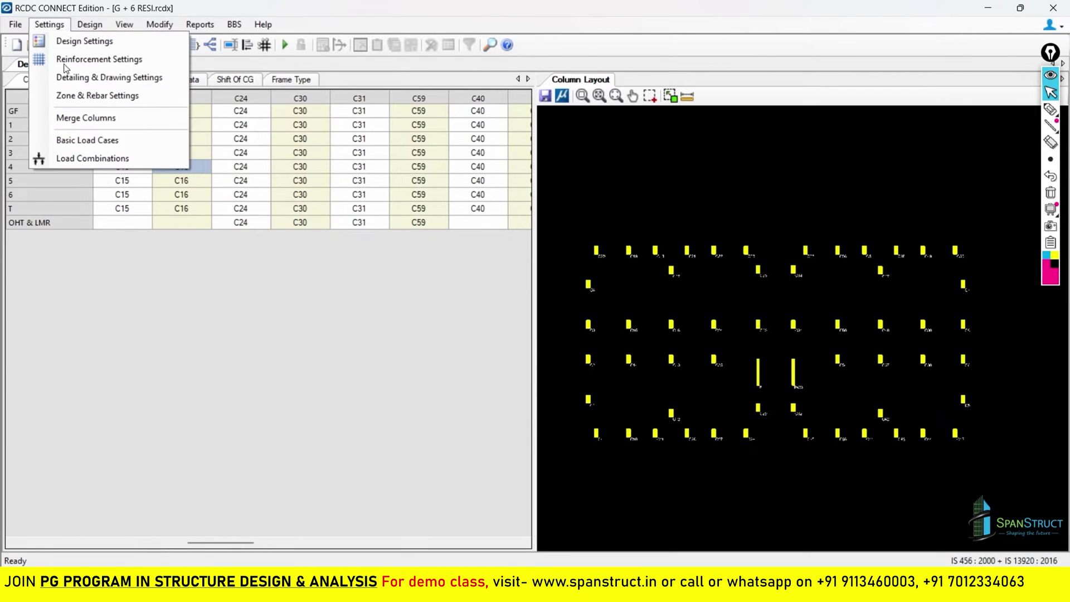
pyautogui.click(83, 139)
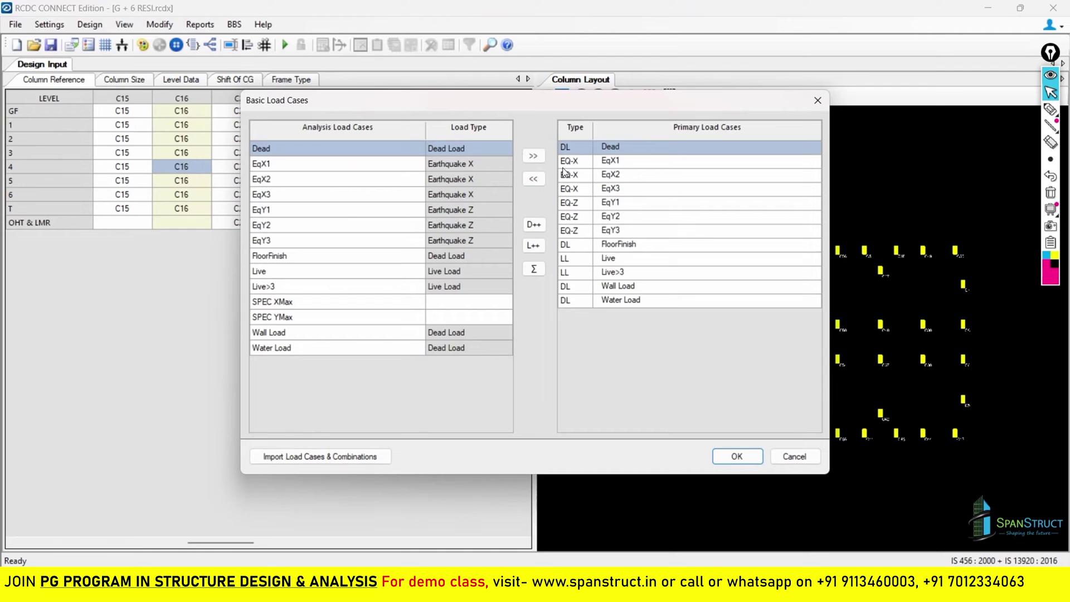
pyautogui.click(805, 457)
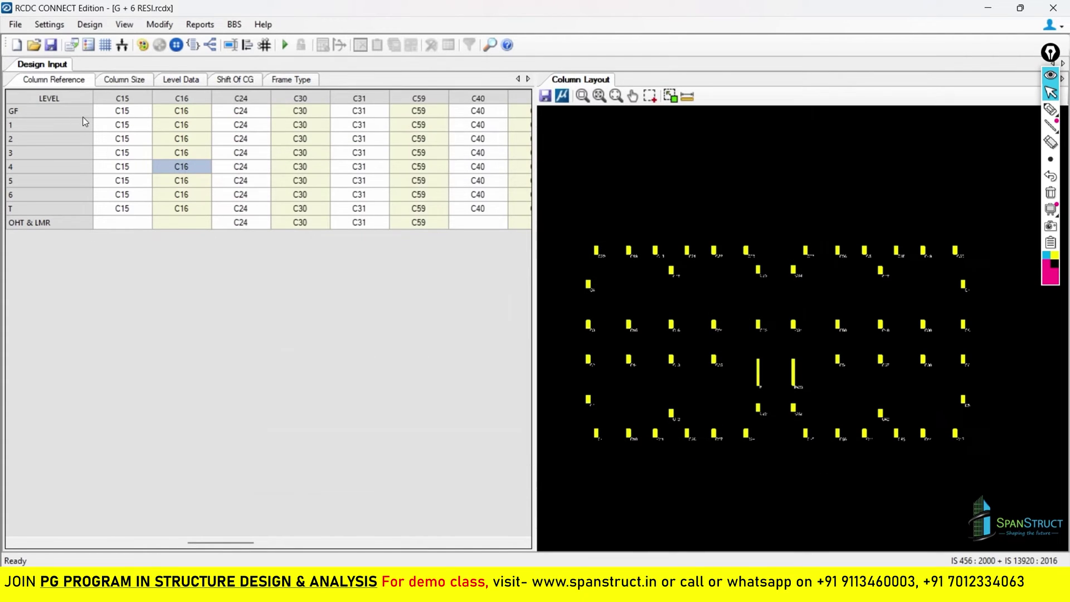
pyautogui.click(49, 24)
pyautogui.click(79, 159)
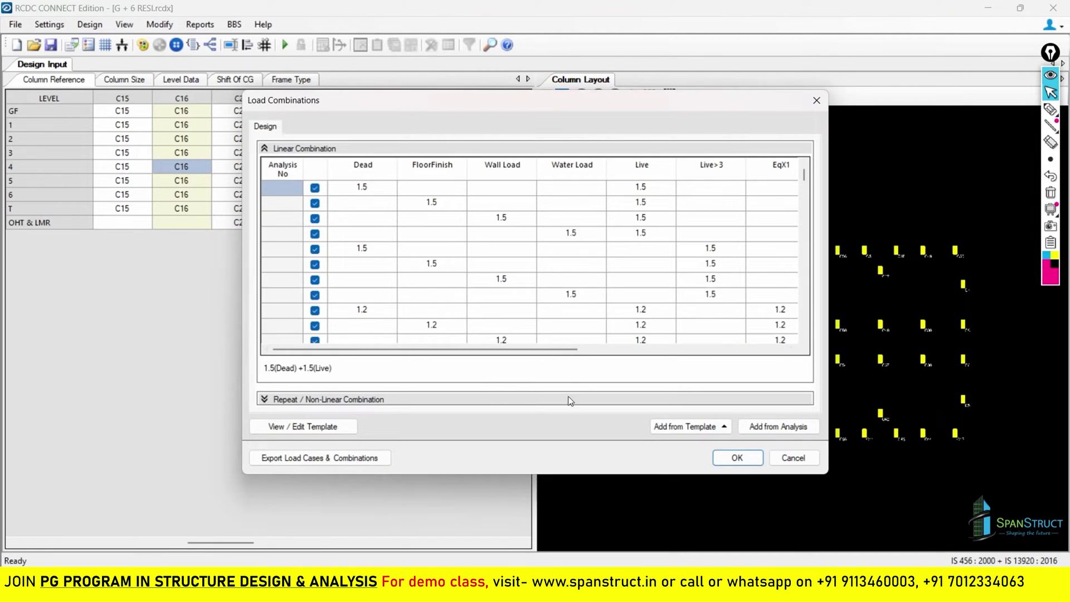
pyautogui.click(784, 456)
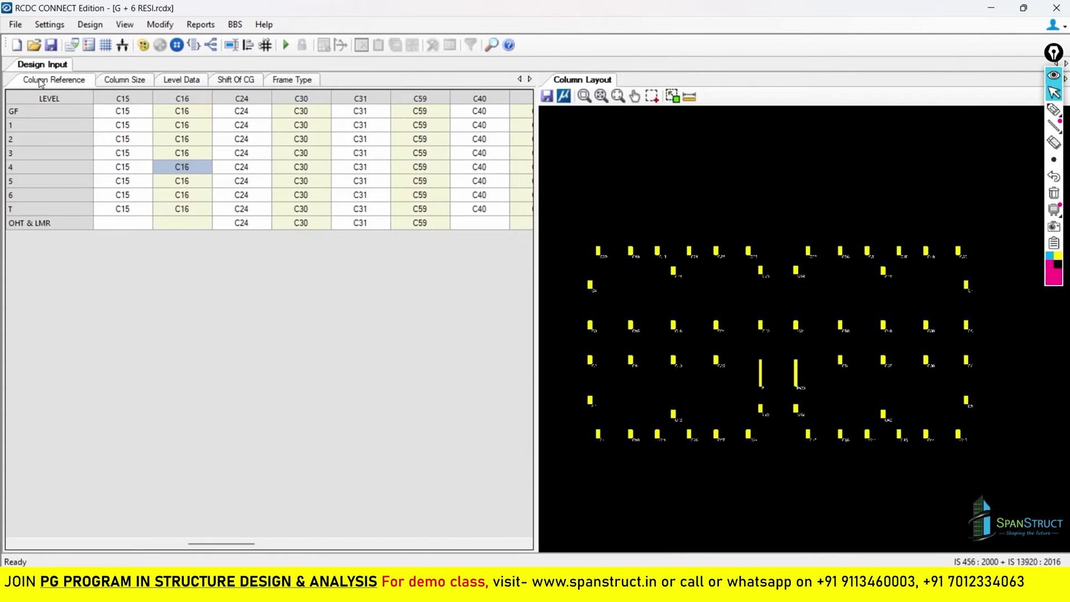
# Review the column size, level data, shift of CG and frame type tables, ending on the column sizes
pyautogui.click(119, 81)
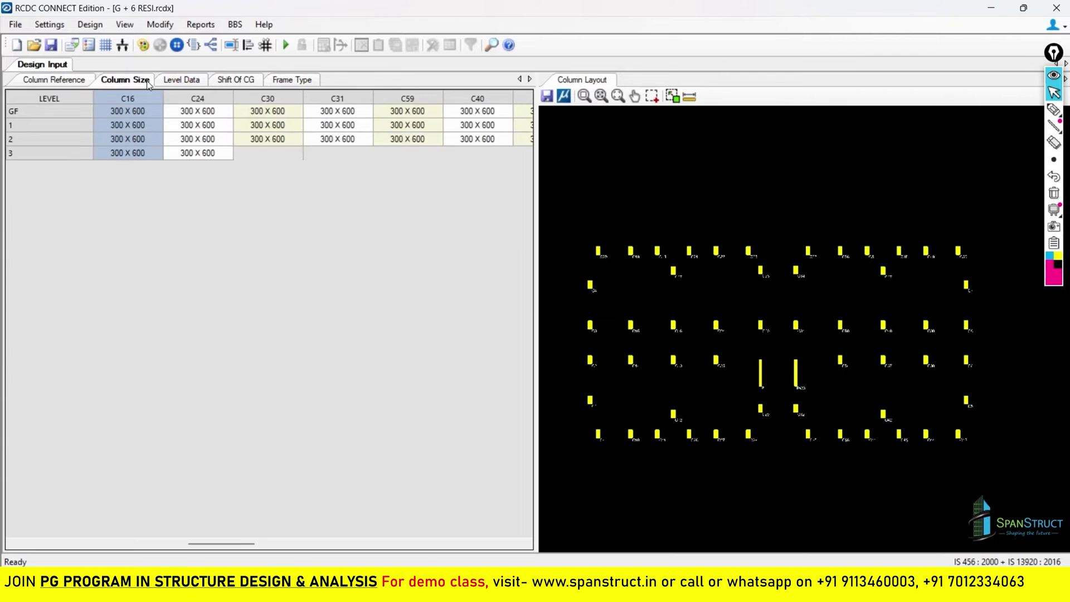
pyautogui.click(181, 79)
pyautogui.click(224, 81)
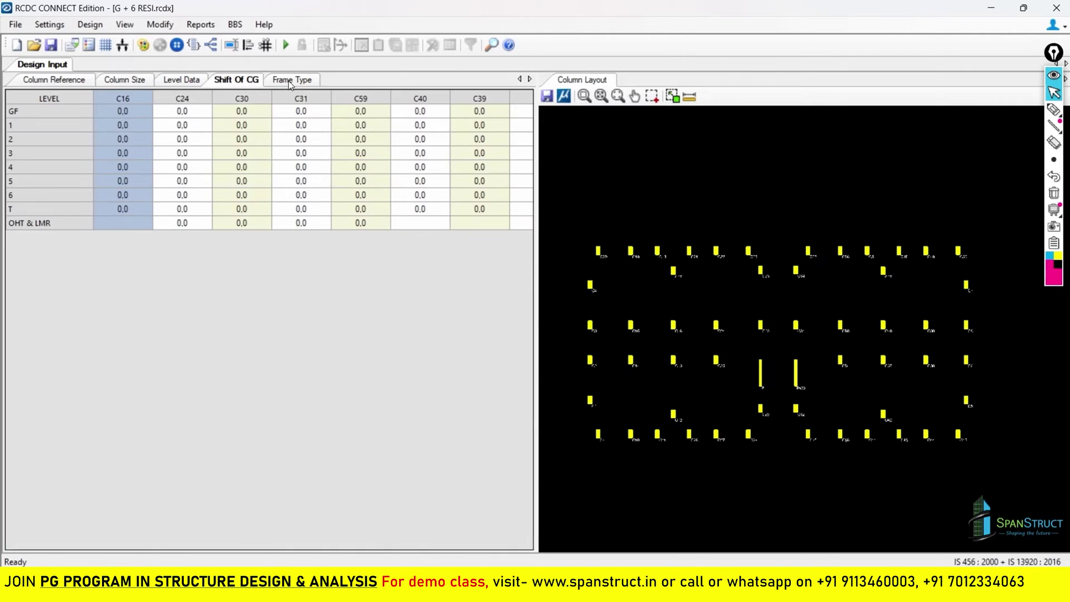
pyautogui.click(291, 80)
pyautogui.click(121, 81)
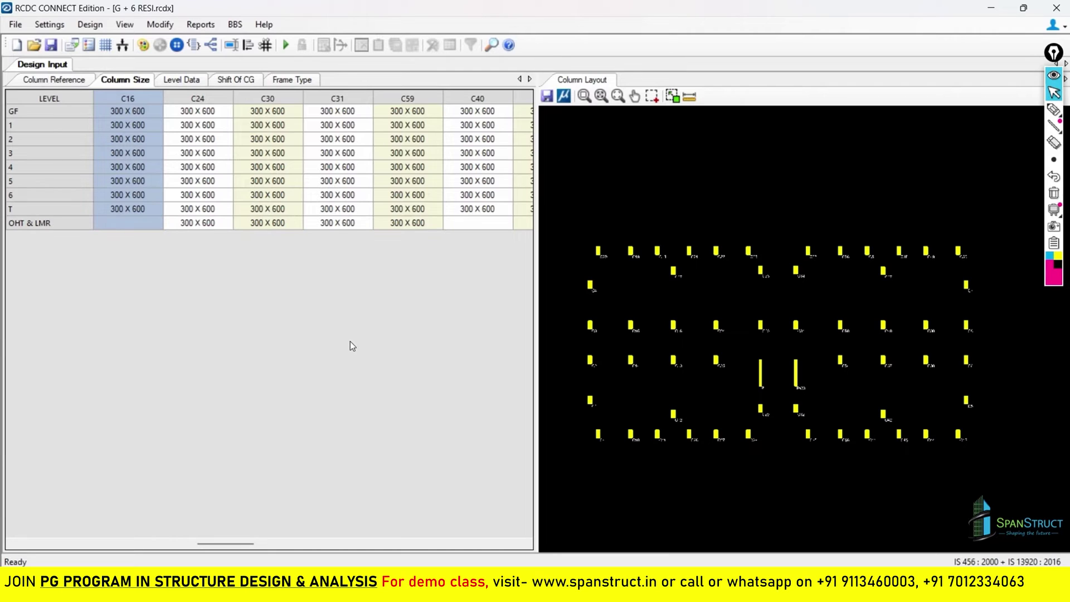
# Open the design settings and mark the Ductile Setting heading, Perform Ductile Design and Joint Check options with the pen
pyautogui.click(50, 25)
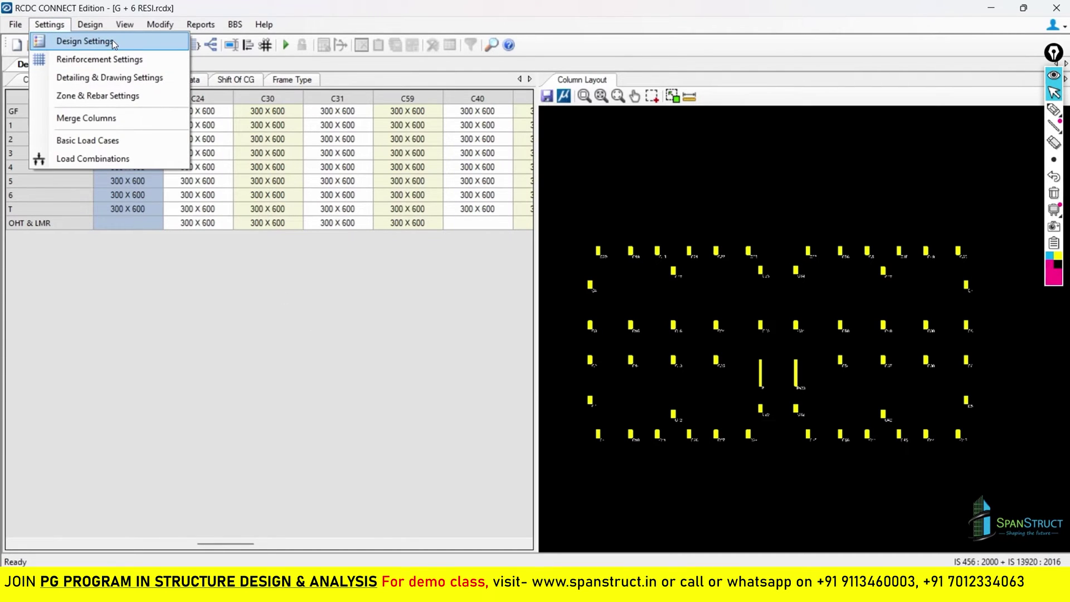
pyautogui.click(78, 44)
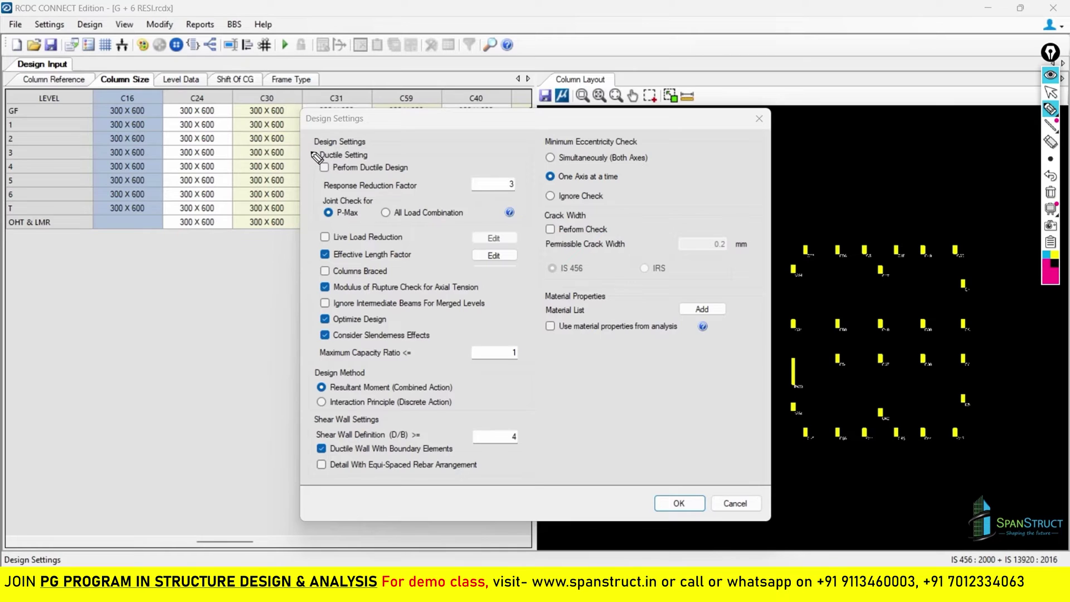
pyautogui.moveTo(311, 158); pyautogui.dragTo(342, 155)
pyautogui.click(1050, 193)
pyautogui.moveTo(306, 166)
pyautogui.mouseDown()
pyautogui.moveTo(343, 166)
pyautogui.moveTo(316, 198)
pyautogui.moveTo(343, 200)
pyautogui.mouseUp()
pyautogui.moveTo(320, 159); pyautogui.dragTo(369, 159)
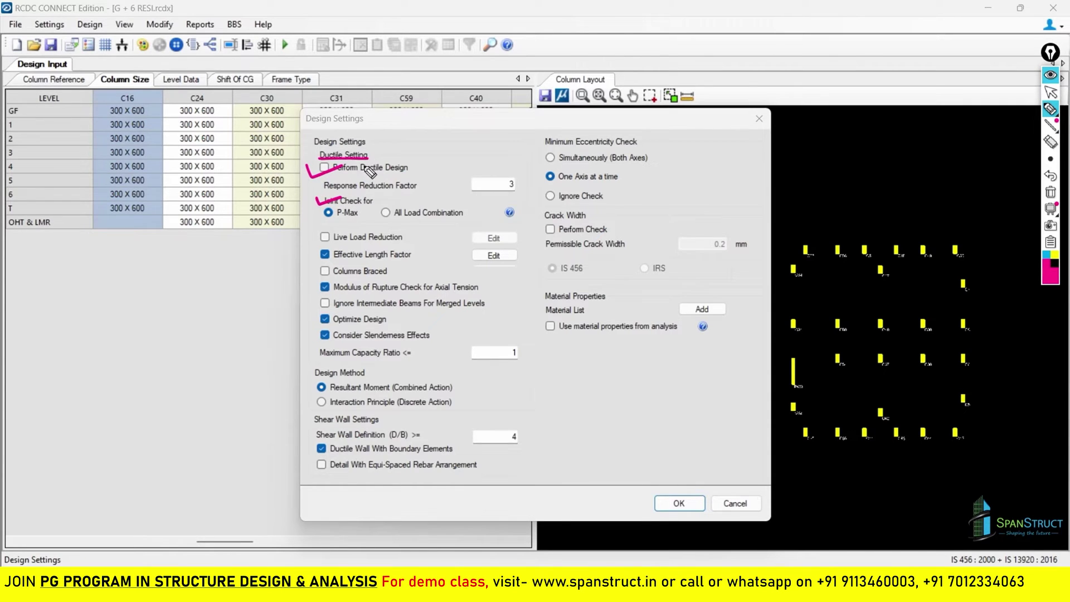
pyautogui.click(1050, 92)
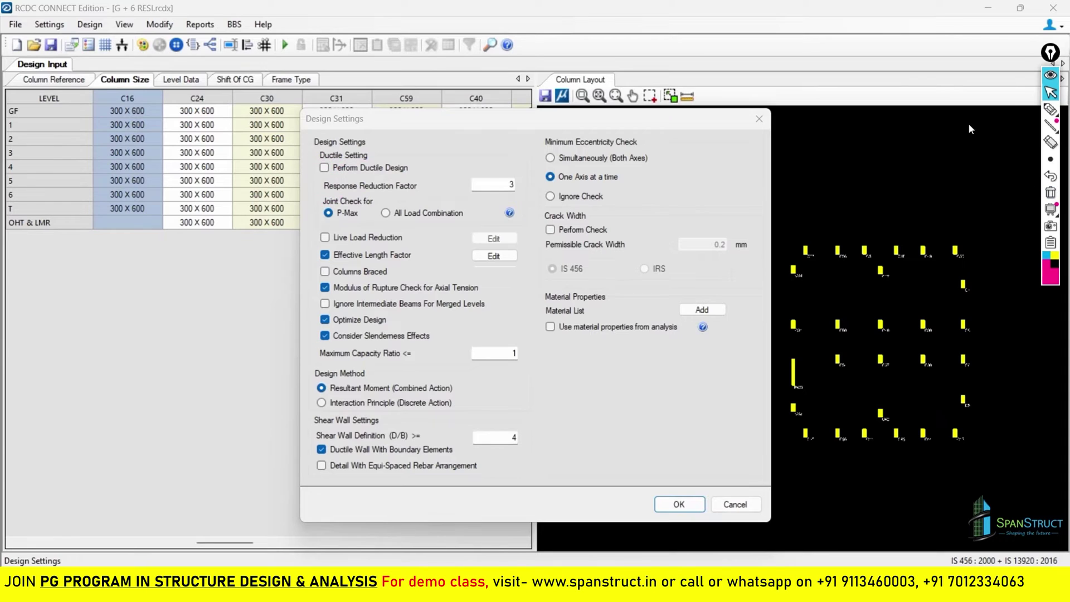
# Mark the Perform Ductile Design option and the response reduction factor with the pen, clearing the annotations
pyautogui.click(1050, 108)
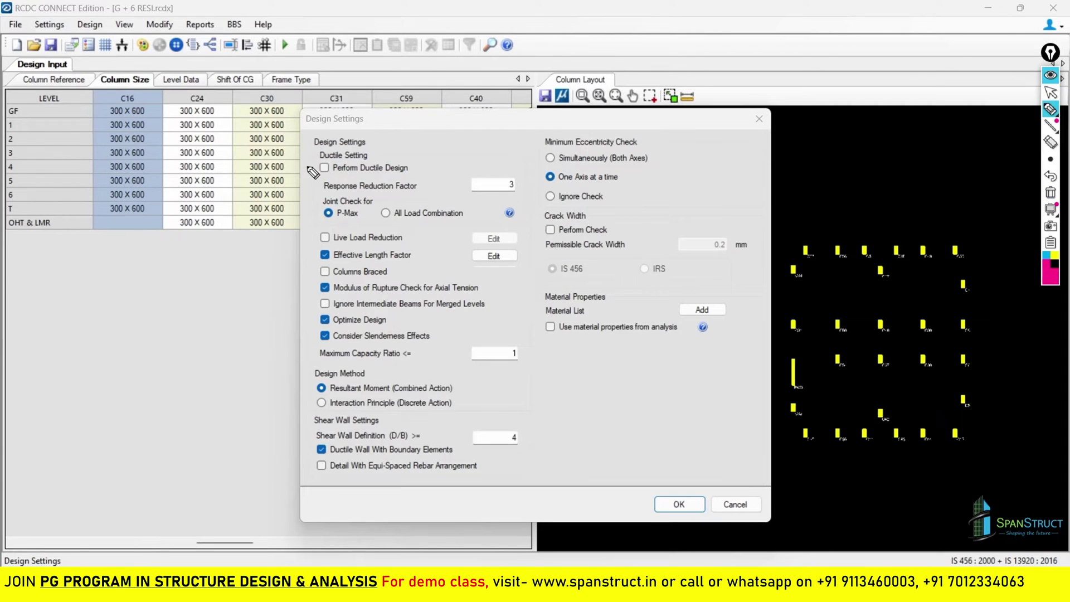
pyautogui.moveTo(307, 166); pyautogui.dragTo(338, 164)
pyautogui.click(1050, 193)
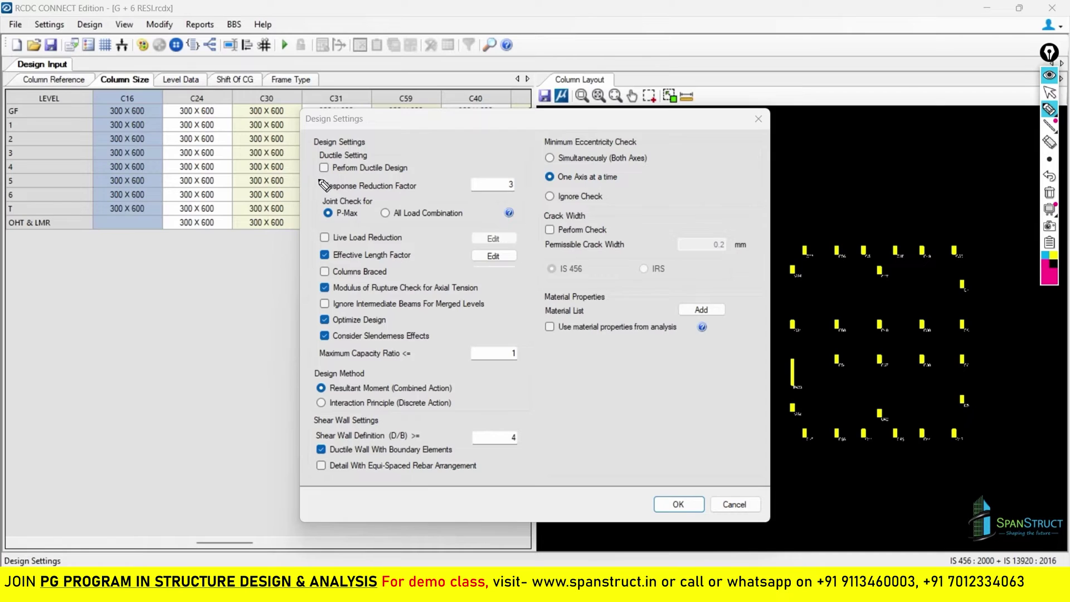
pyautogui.moveTo(311, 171); pyautogui.dragTo(344, 160)
pyautogui.click(1049, 194)
pyautogui.moveTo(320, 166); pyautogui.dragTo(341, 159)
pyautogui.moveTo(515, 179); pyautogui.dragTo(499, 195)
pyautogui.click(1049, 192)
# Set the response reduction factor to 5 and enable Perform Ductile Design
pyautogui.click(1049, 92)
pyautogui.moveTo(504, 186); pyautogui.dragTo(523, 181)
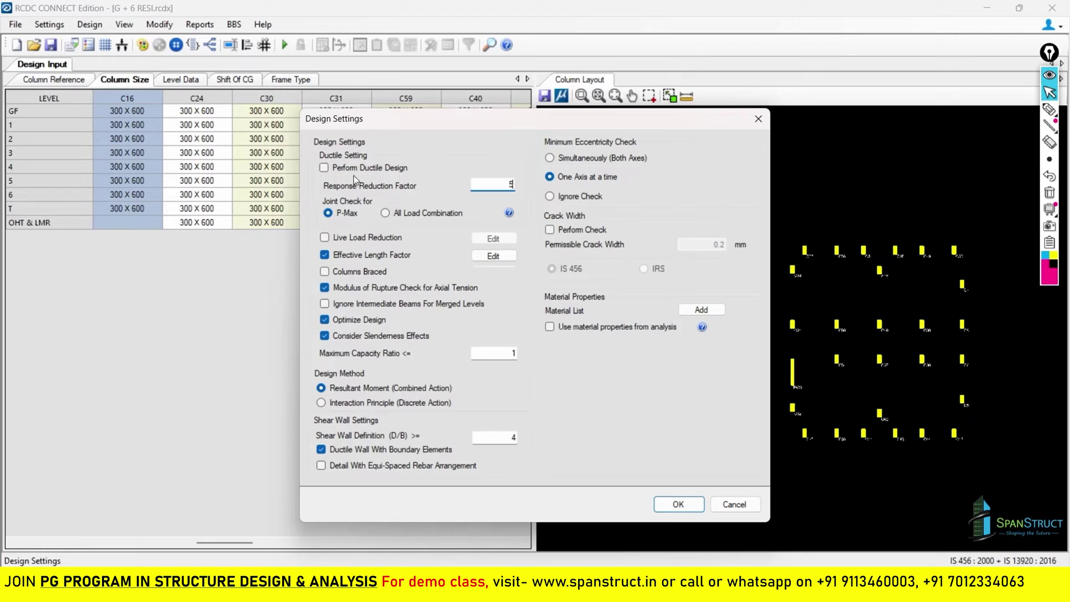
pyautogui.click(394, 165)
# Highlight the response reduction factor, Perform Ductile Design and the P-Max and All Load Combination options with the pen, clearing the marks
pyautogui.hotkey('ctrl', 'alt', '1')
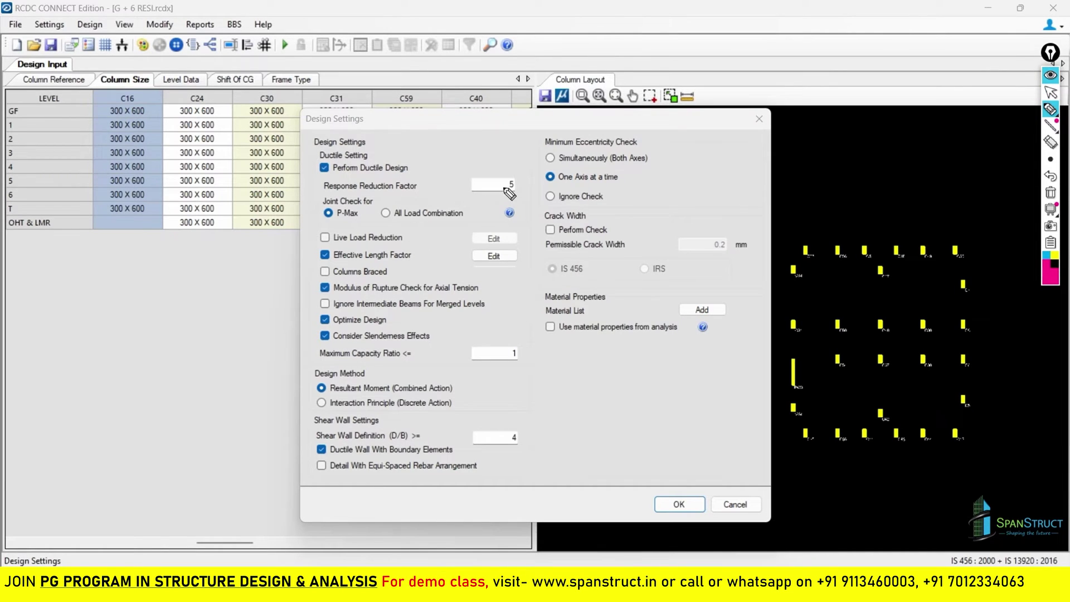
pyautogui.moveTo(519, 179); pyautogui.dragTo(477, 192)
pyautogui.moveTo(318, 169); pyautogui.dragTo(333, 163)
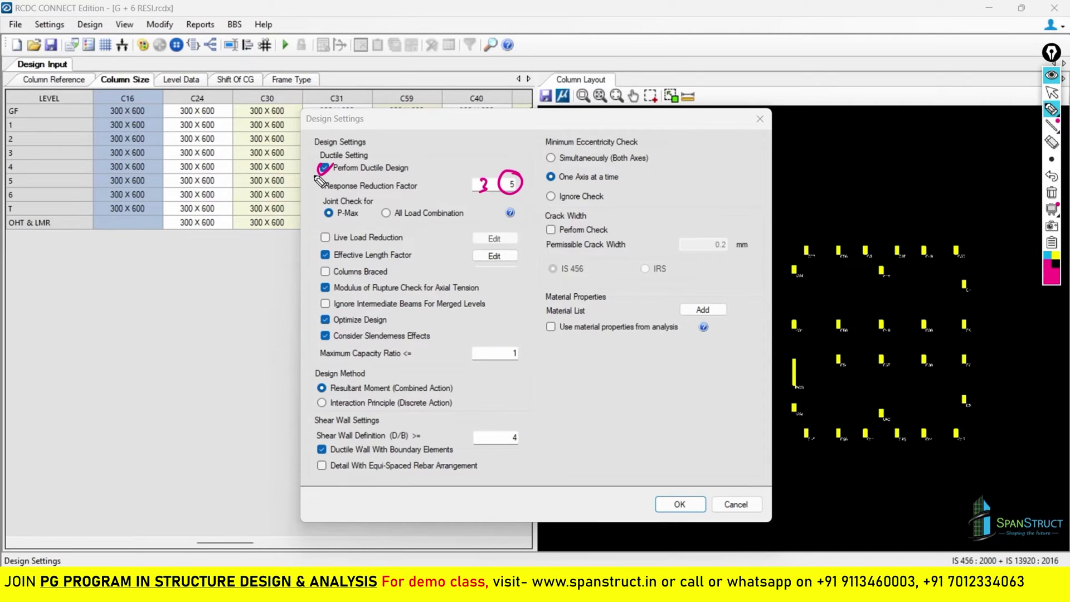
pyautogui.moveTo(324, 169); pyautogui.dragTo(342, 159)
pyautogui.moveTo(337, 219); pyautogui.dragTo(467, 217)
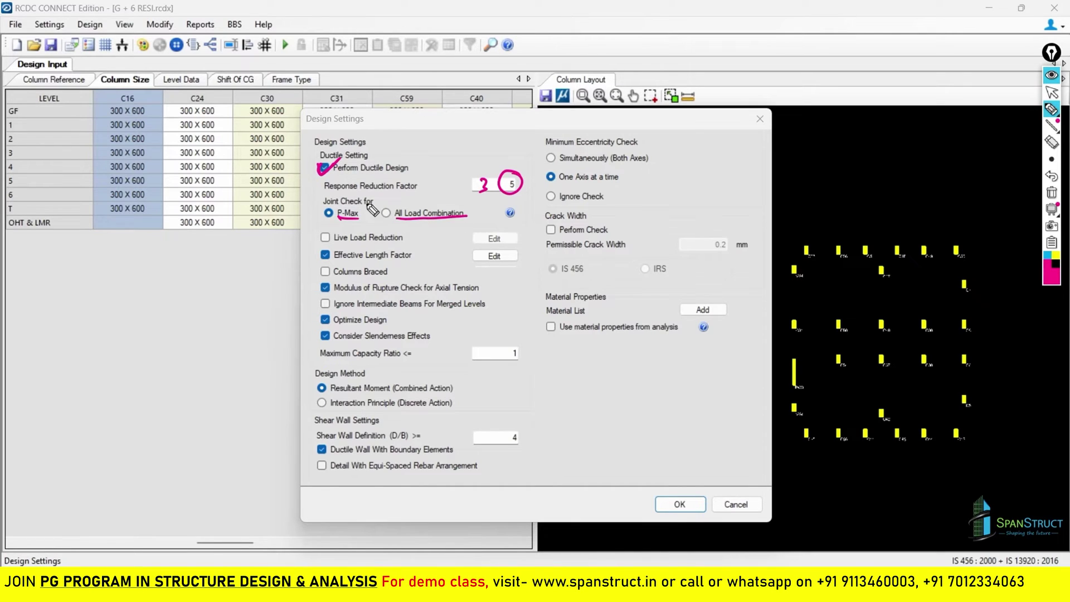
pyautogui.moveTo(320, 150); pyautogui.dragTo(374, 154)
pyautogui.click(1051, 192)
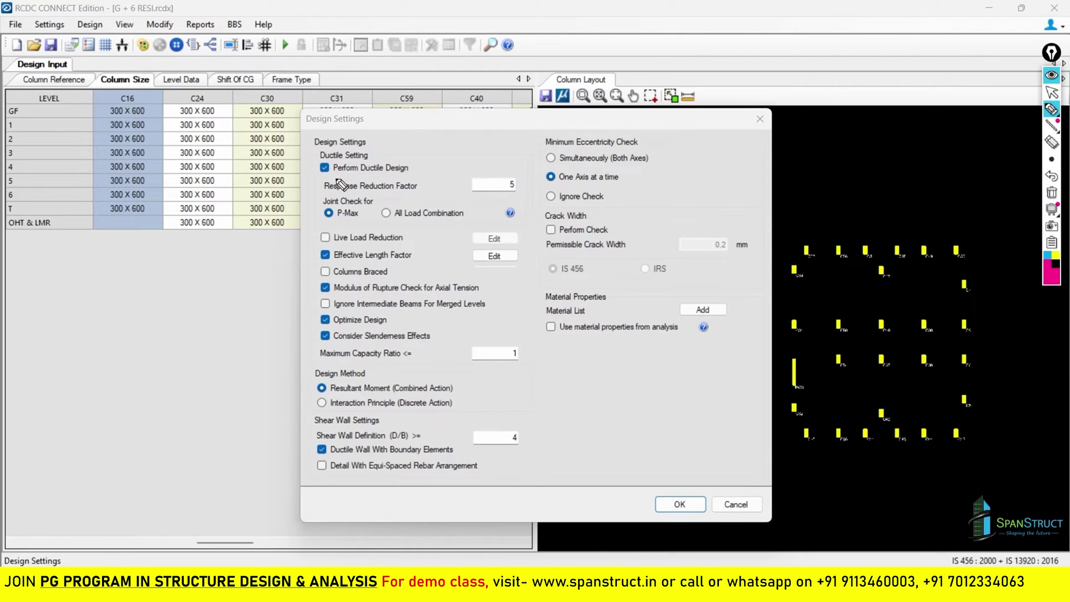
# Bracket the Joint Check options with the pen and handwrite the references IS 13920-2016, 1993 and Cl. 7.2 beside them
pyautogui.moveTo(316, 193); pyautogui.dragTo(333, 226)
pyautogui.moveTo(469, 193); pyautogui.dragTo(471, 225)
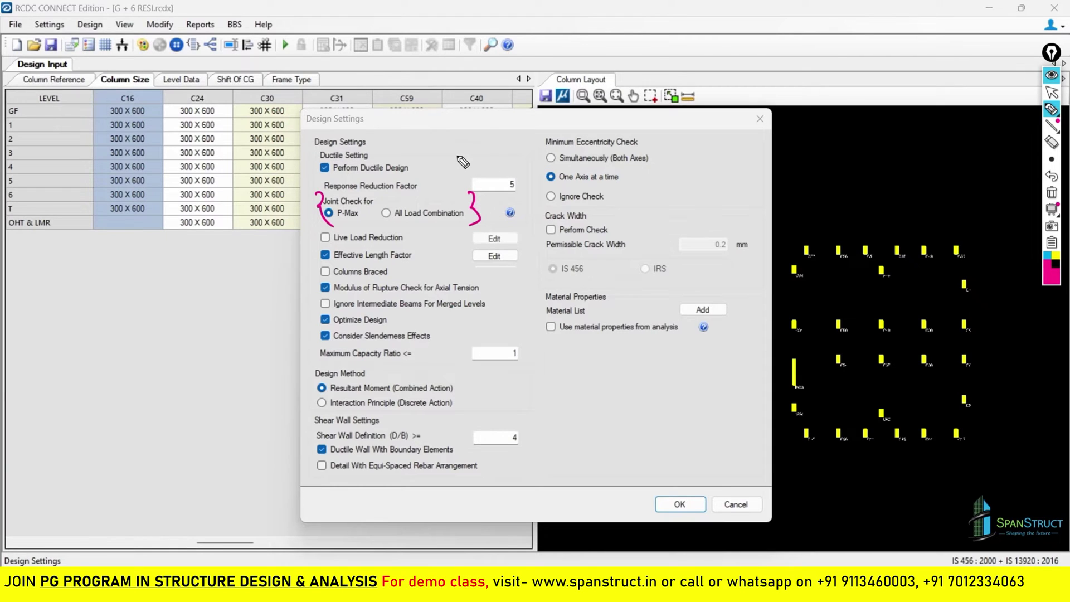
pyautogui.moveTo(457, 148); pyautogui.dragTo(474, 146)
pyautogui.moveTo(466, 148)
pyautogui.mouseDown()
pyautogui.moveTo(475, 163)
pyautogui.moveTo(504, 142)
pyautogui.moveTo(586, 132)
pyautogui.mouseUp()
pyautogui.moveTo(454, 172)
pyautogui.mouseDown()
pyautogui.moveTo(586, 138)
pyautogui.moveTo(553, 140)
pyautogui.moveTo(571, 126)
pyautogui.moveTo(591, 140)
pyautogui.moveTo(627, 127)
pyautogui.moveTo(632, 137)
pyautogui.moveTo(657, 127)
pyautogui.moveTo(618, 122)
pyautogui.moveTo(667, 119)
pyautogui.mouseUp()
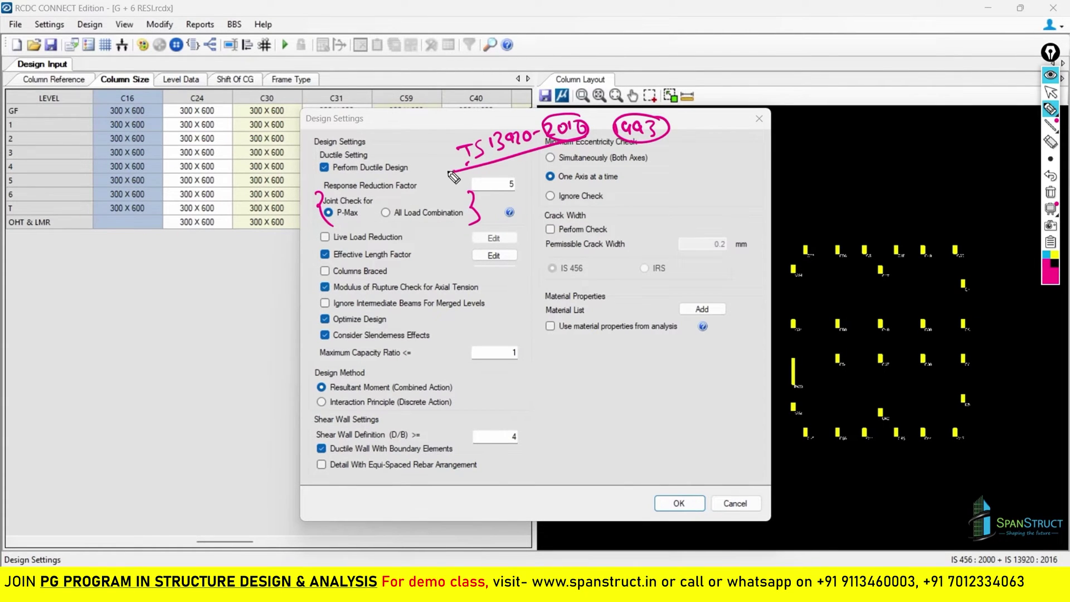
pyautogui.moveTo(448, 169)
pyautogui.mouseDown()
pyautogui.moveTo(474, 162)
pyautogui.moveTo(497, 170)
pyautogui.moveTo(505, 188)
pyautogui.moveTo(534, 182)
pyautogui.mouseUp()
pyautogui.click(512, 176)
pyautogui.moveTo(466, 171); pyautogui.dragTo(463, 193)
pyautogui.click(482, 182)
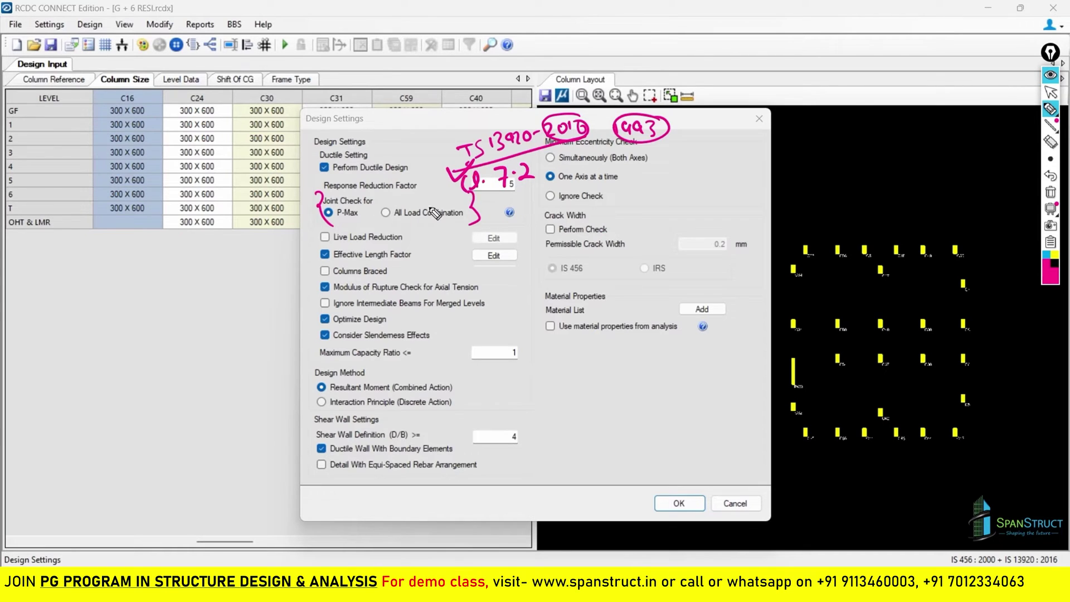
pyautogui.moveTo(323, 202); pyautogui.dragTo(365, 200)
# Switch to the IS 13920 - 2016 PDF and underline the clause 7.2 heading with the pen, clearing all annotations
pyautogui.click(1050, 95)
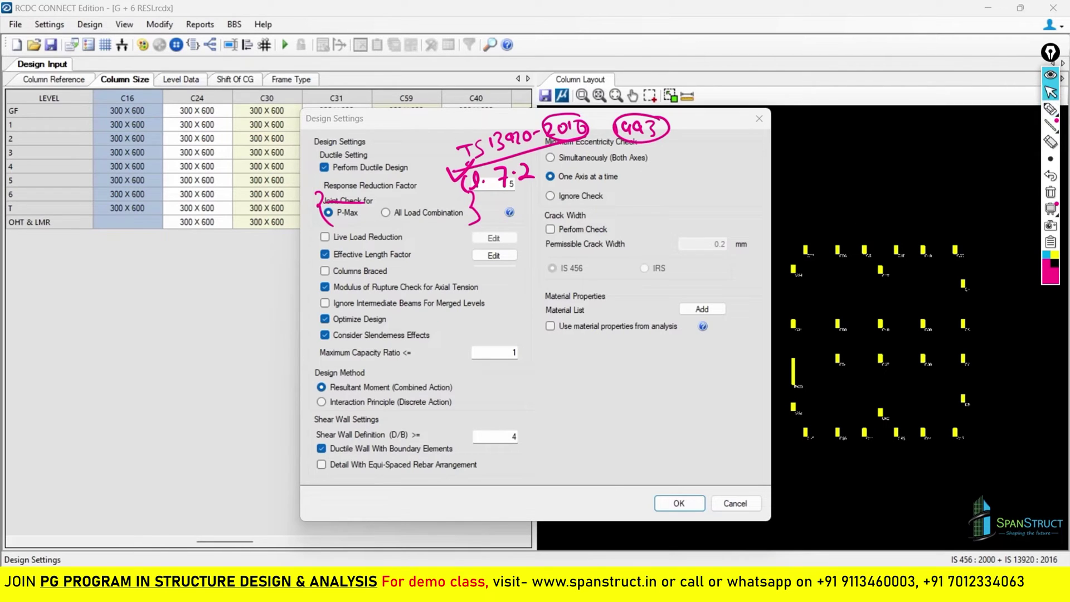
pyautogui.hotkey('alt', 'Tab')
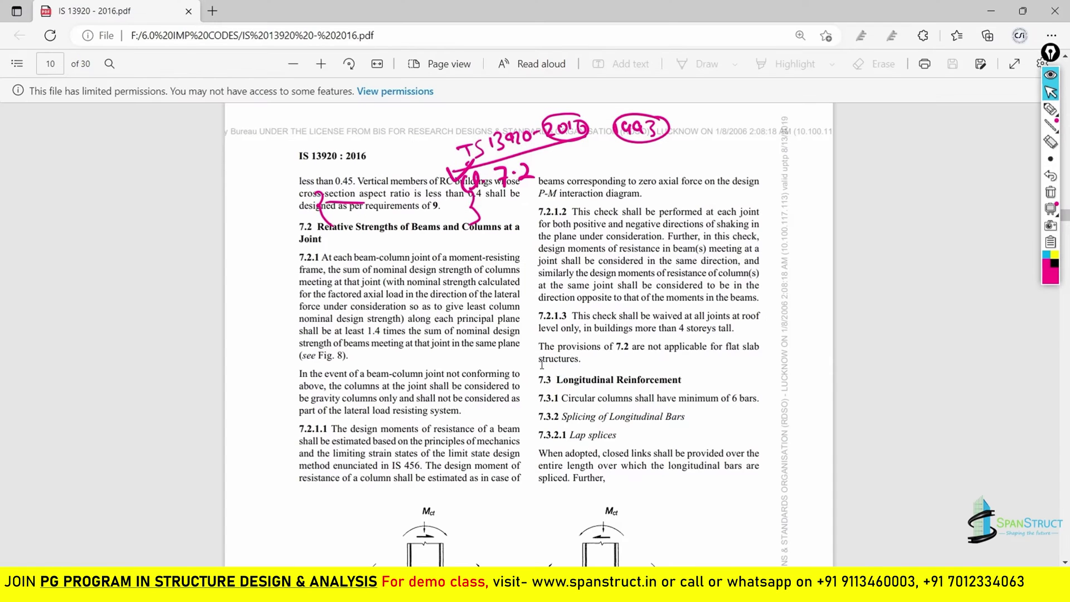
pyautogui.click(1050, 110)
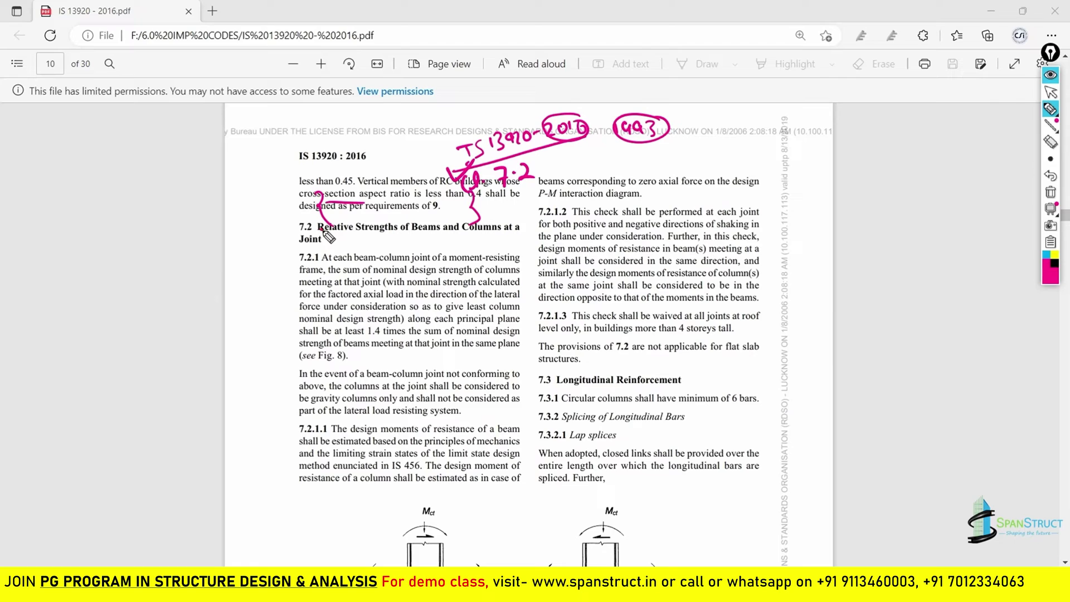
pyautogui.moveTo(325, 233); pyautogui.dragTo(489, 236)
pyautogui.moveTo(295, 245)
pyautogui.mouseDown()
pyautogui.moveTo(337, 244)
pyautogui.moveTo(313, 247)
pyautogui.moveTo(304, 223)
pyautogui.moveTo(316, 224)
pyautogui.moveTo(287, 247)
pyautogui.mouseUp()
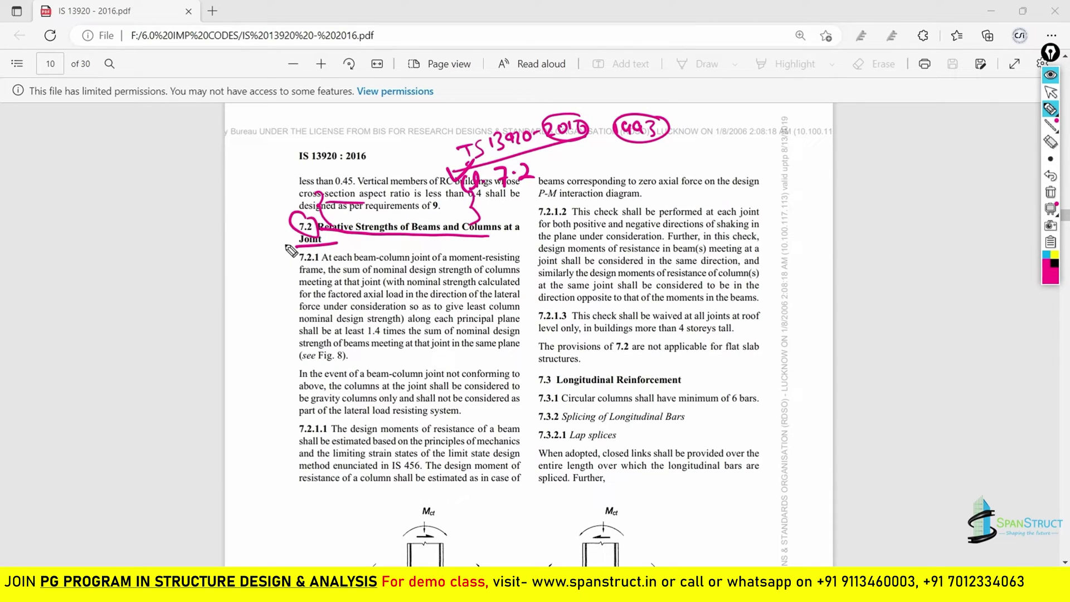
pyautogui.click(1051, 191)
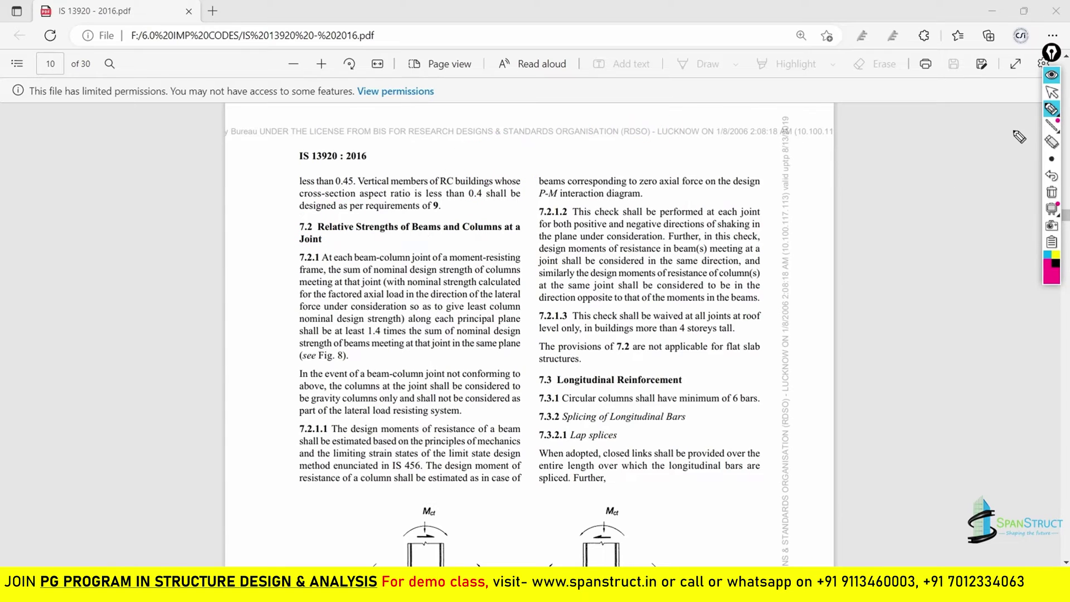
# Trace the column and beam outlines on the first beam-column joint diagram below clause 7.2 with the pen
pyautogui.click(1052, 92)
pyautogui.scroll(-5, 741, 301)
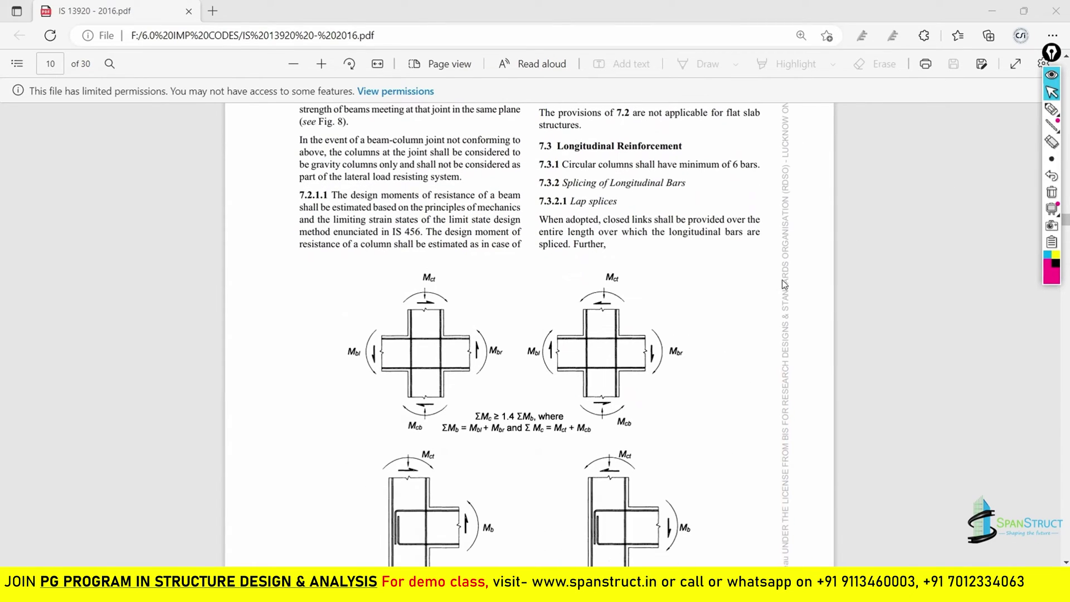
pyautogui.click(1052, 108)
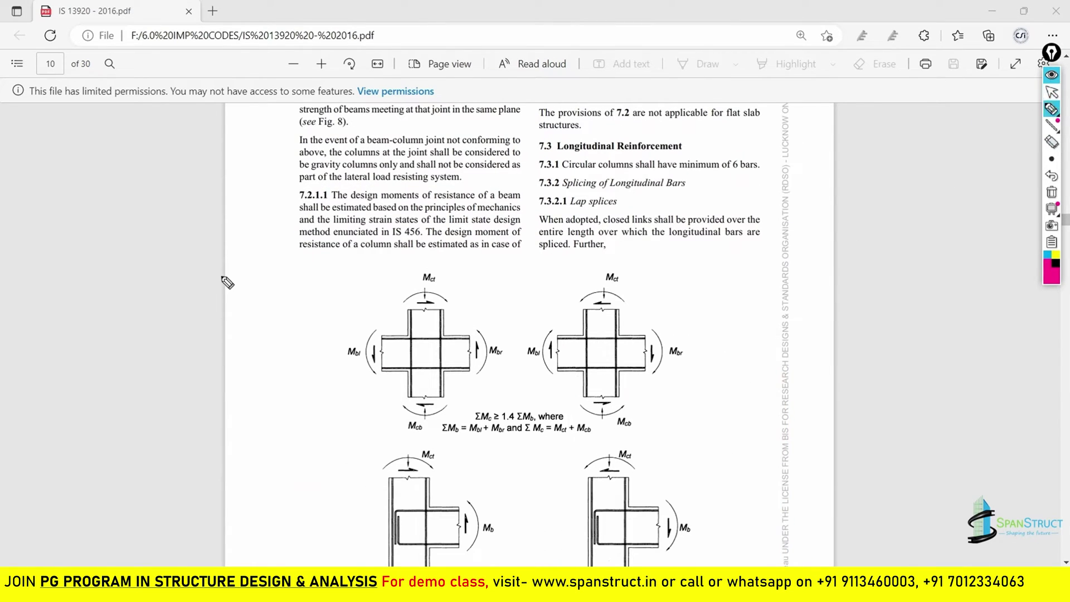
pyautogui.moveTo(459, 348); pyautogui.dragTo(489, 340)
pyautogui.moveTo(430, 324)
pyautogui.mouseDown()
pyautogui.moveTo(422, 310)
pyautogui.moveTo(450, 303)
pyautogui.moveTo(413, 396)
pyautogui.mouseUp()
pyautogui.moveTo(444, 305); pyautogui.dragTo(441, 384)
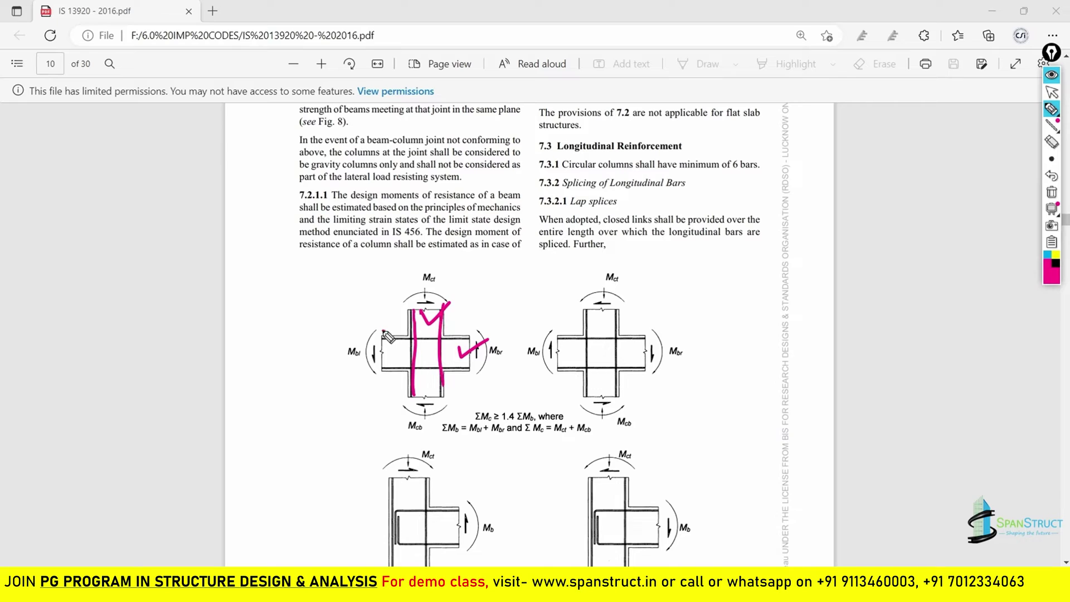
pyautogui.moveTo(383, 334); pyautogui.dragTo(462, 334)
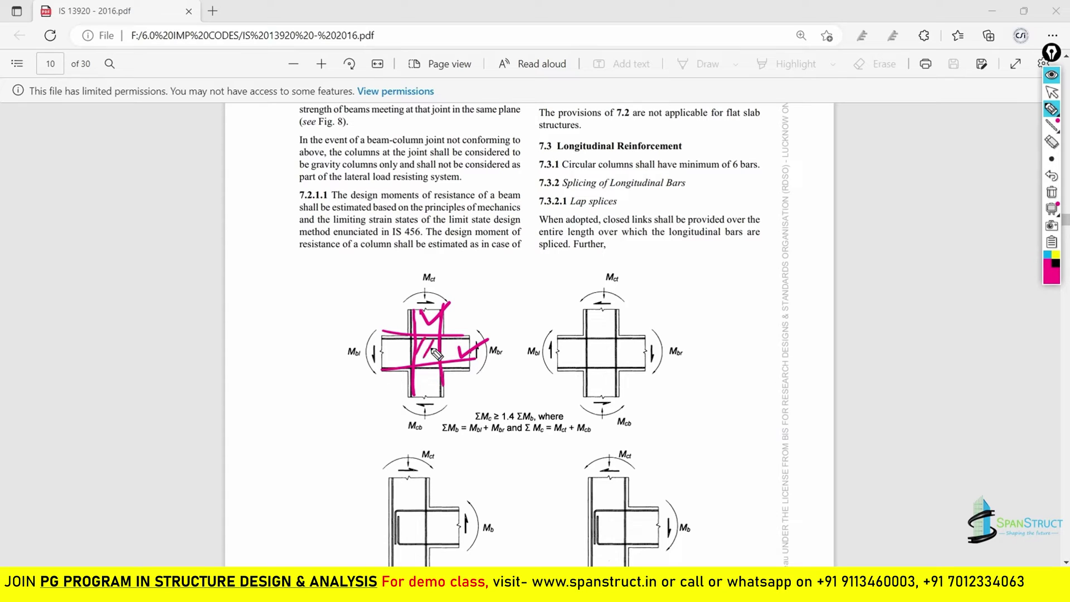
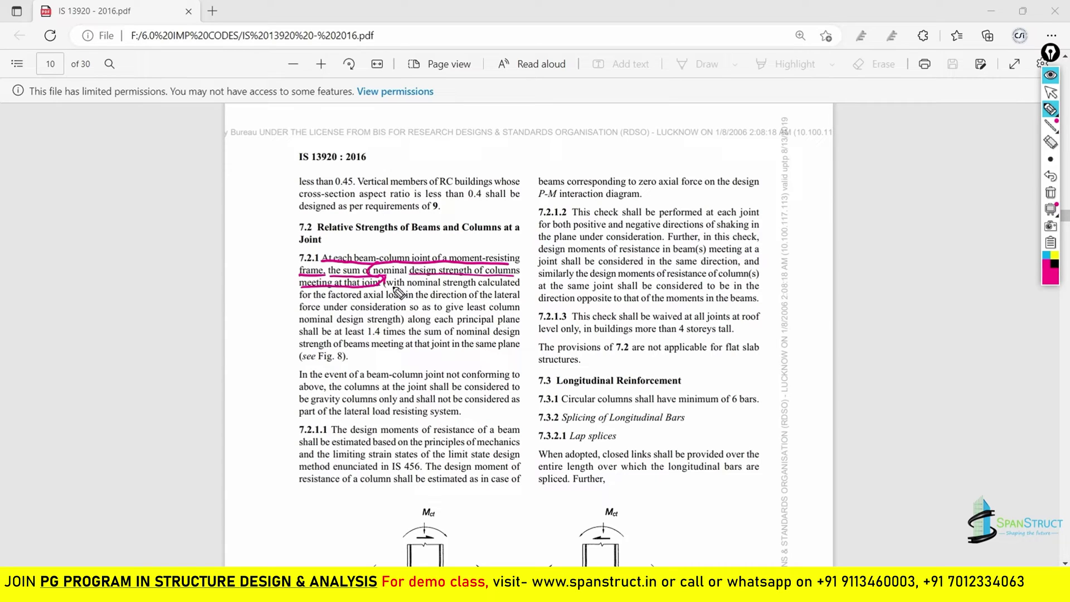
# Underline the key phrases of clause 7.2.1 on nominal strength, each principal plane, 1.4 times the beam strength and the same plane
pyautogui.moveTo(407, 289); pyautogui.dragTo(476, 289)
pyautogui.moveTo(409, 324); pyautogui.dragTo(508, 324)
pyautogui.moveTo(301, 336)
pyautogui.mouseDown()
pyautogui.moveTo(369, 339)
pyautogui.moveTo(385, 325)
pyautogui.moveTo(372, 329)
pyautogui.moveTo(384, 344)
pyautogui.moveTo(491, 336)
pyautogui.mouseUp()
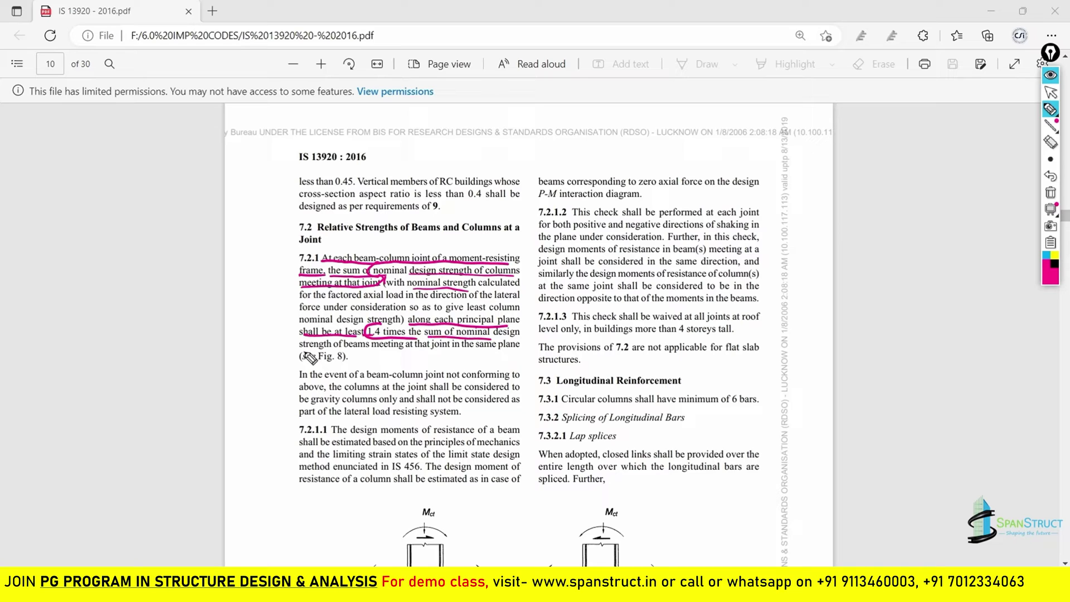
pyautogui.moveTo(302, 350)
pyautogui.mouseDown()
pyautogui.moveTo(365, 348)
pyautogui.moveTo(347, 354)
pyautogui.mouseUp()
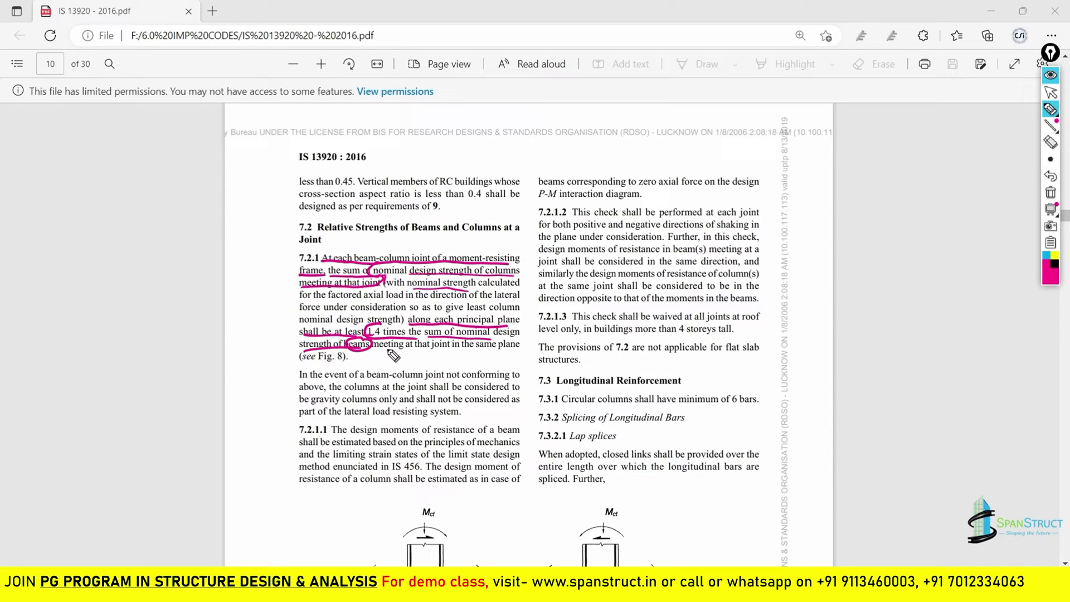
pyautogui.moveTo(472, 347); pyautogui.dragTo(504, 346)
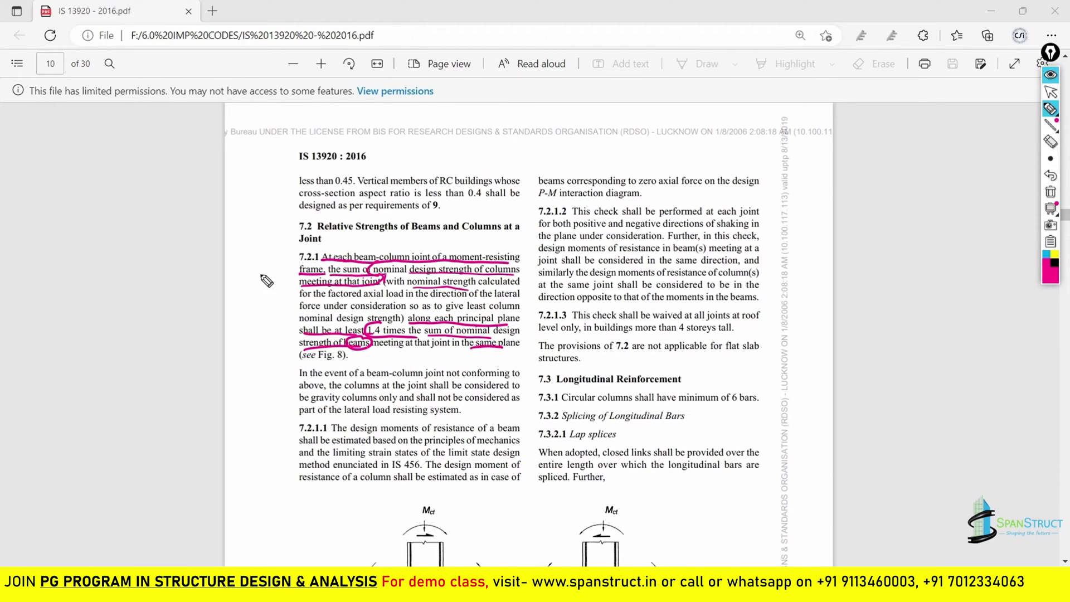
# Tick the clause 7.2 heading with the pen and underline the paragraph about beam-column joints not conforming to the requirement
pyautogui.moveTo(284, 229); pyautogui.dragTo(305, 224)
pyautogui.moveTo(308, 165); pyautogui.dragTo(311, 166)
pyautogui.hotkey('ctrl', 'z')
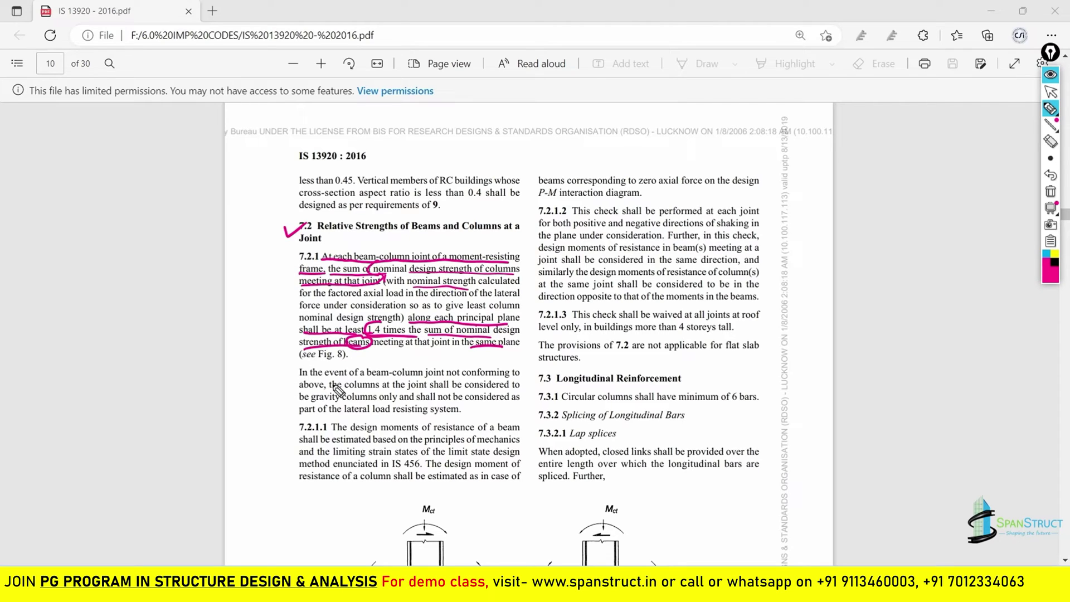
pyautogui.moveTo(299, 380); pyautogui.dragTo(521, 379)
pyautogui.moveTo(301, 392); pyautogui.dragTo(509, 390)
pyautogui.moveTo(300, 400)
pyautogui.mouseDown()
pyautogui.moveTo(491, 405)
pyautogui.moveTo(327, 419)
pyautogui.moveTo(468, 419)
pyautogui.mouseUp()
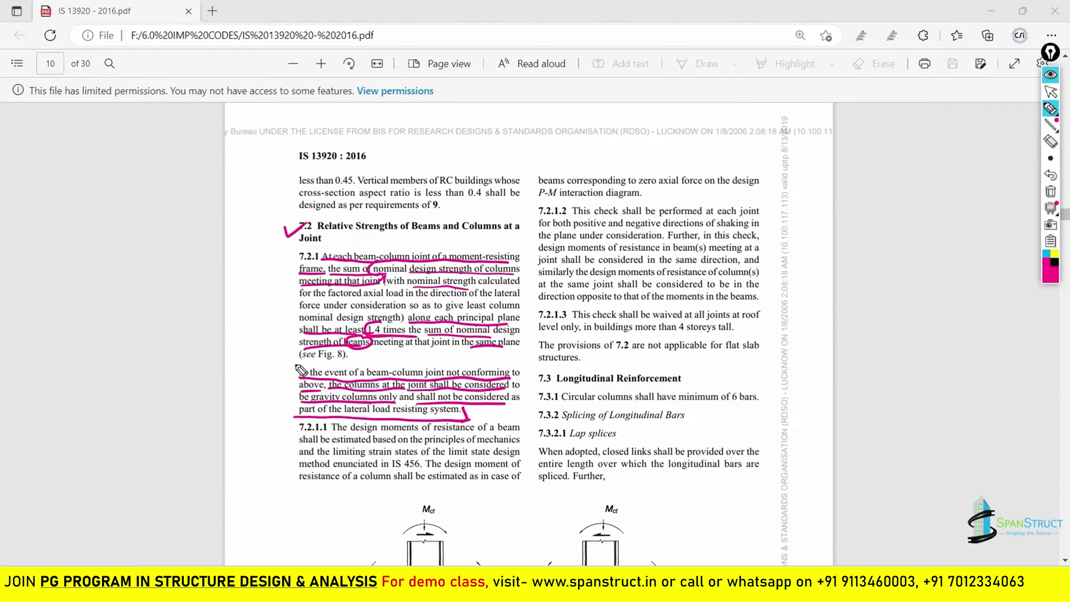
# Bracket clause 7.2.1 and the paragraph on non-conforming joints, underlining the phrase about the lateral load resisting system
pyautogui.moveTo(295, 361); pyautogui.dragTo(295, 415)
pyautogui.moveTo(272, 249); pyautogui.dragTo(295, 329)
pyautogui.moveTo(513, 245)
pyautogui.mouseDown()
pyautogui.moveTo(527, 262)
pyautogui.moveTo(503, 348)
pyautogui.mouseUp()
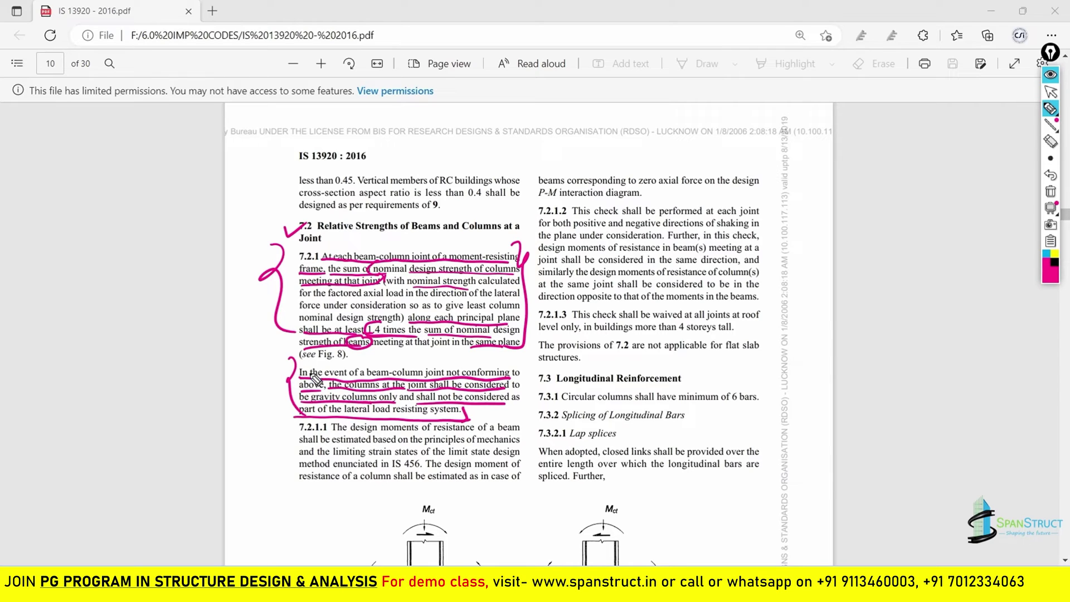
pyautogui.moveTo(340, 413); pyautogui.dragTo(430, 416)
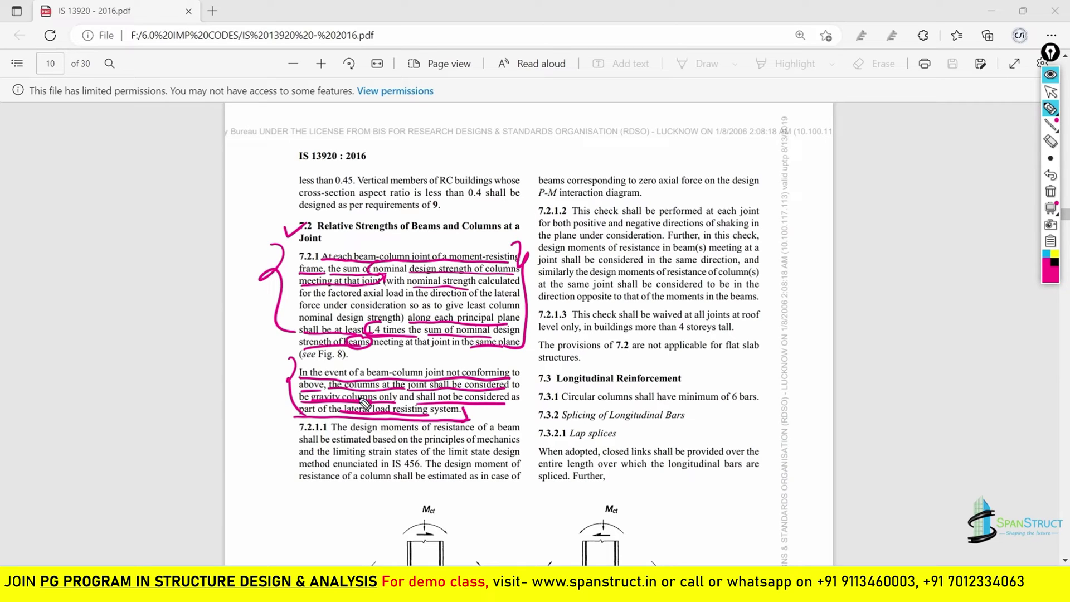
# Switch back to RCDC, clear the pen marks, and box the P-Max and All Load Combination options, erasing the boxes again
pyautogui.hotkey('ctrl', 'shift', '1')
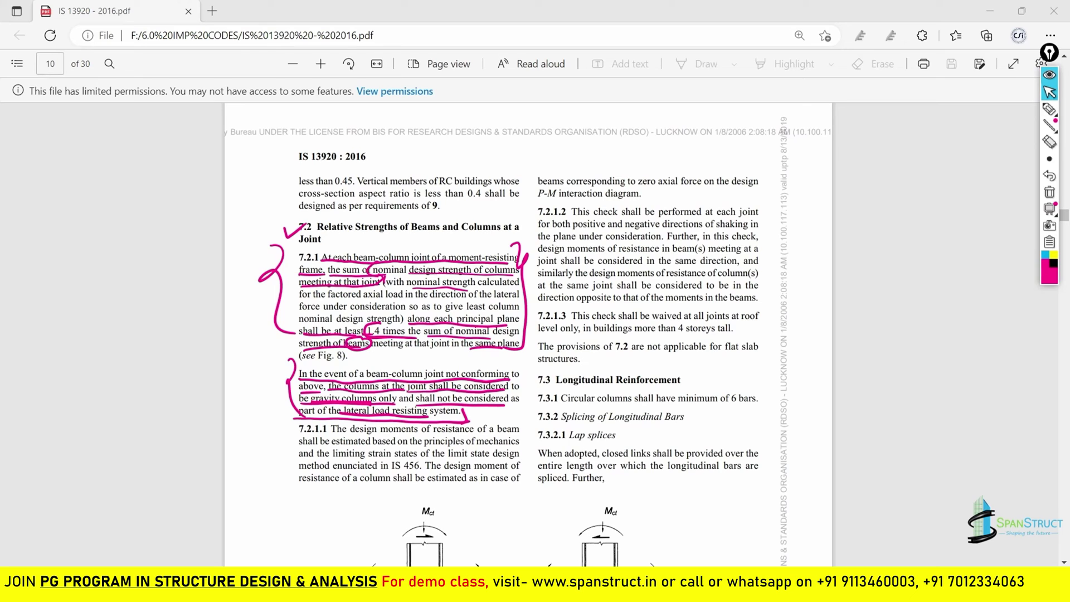
pyautogui.hotkey('alt', 'Tab')
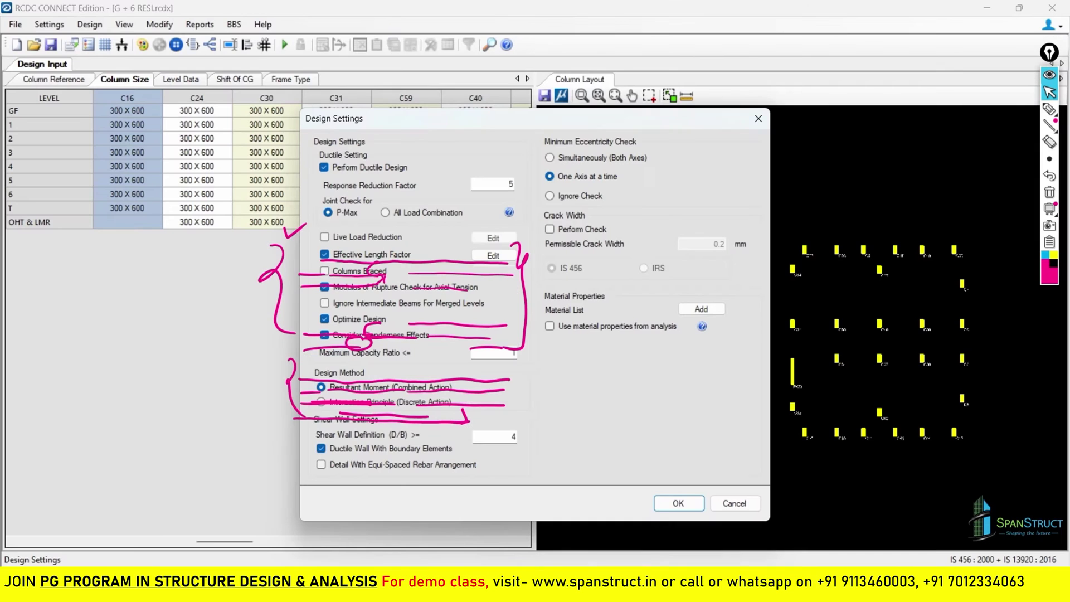
pyautogui.click(1049, 192)
pyautogui.hotkey('ctrl', 'shift', '2')
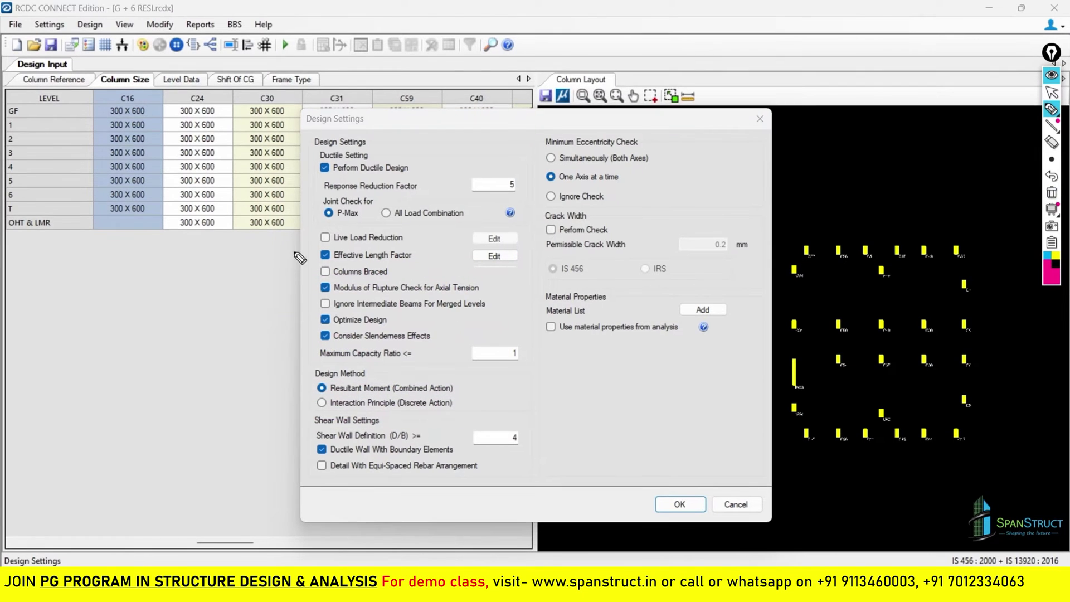
pyautogui.moveTo(357, 203)
pyautogui.mouseDown()
pyautogui.moveTo(325, 204)
pyautogui.moveTo(333, 233)
pyautogui.moveTo(368, 211)
pyautogui.moveTo(410, 231)
pyautogui.moveTo(390, 219)
pyautogui.mouseUp()
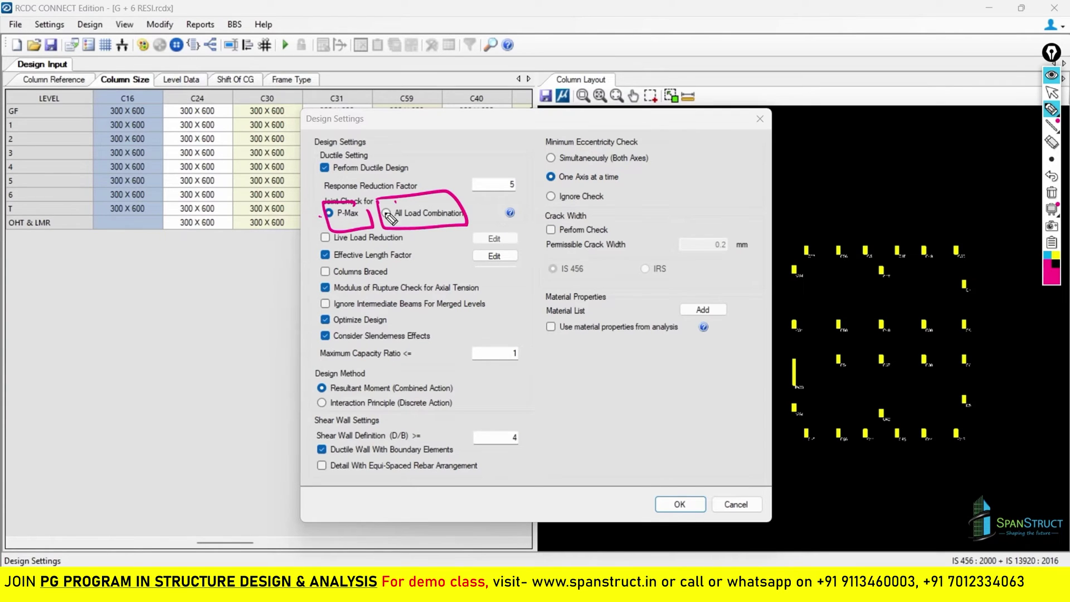
pyautogui.click(1052, 194)
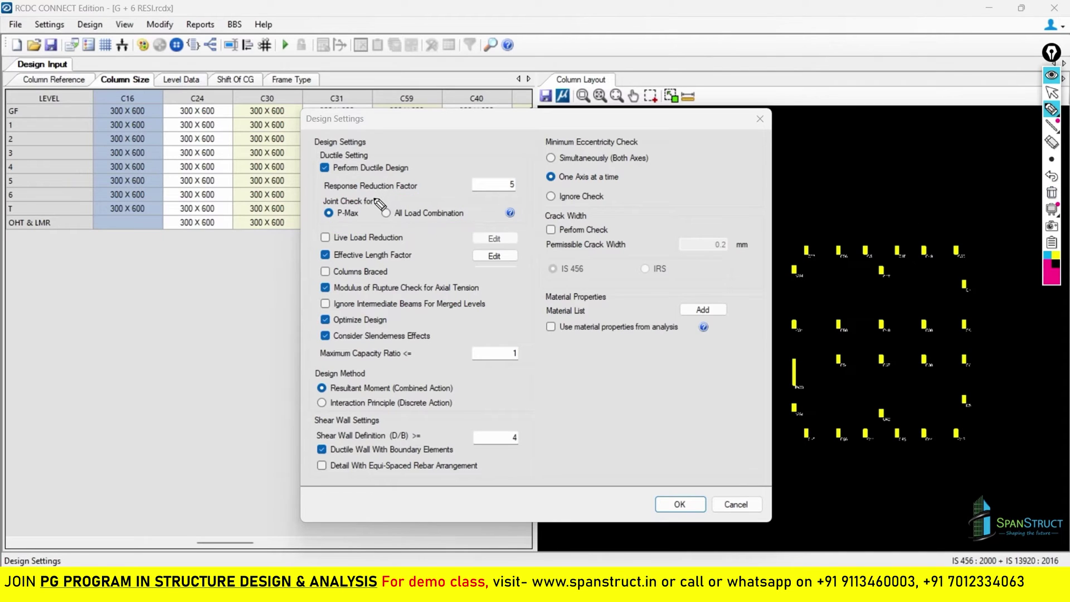
# Box P-Max with the pen and handwrite the bracketed combinations 1.2DL+1.2LL+1.2EQ, 1.5DL+1.5EQ and 0.9DL+1.5EQ beside the dialog
pyautogui.moveTo(375, 196); pyautogui.dragTo(412, 195)
pyautogui.moveTo(359, 203)
pyautogui.mouseDown()
pyautogui.moveTo(328, 225)
pyautogui.moveTo(368, 211)
pyautogui.moveTo(367, 225)
pyautogui.mouseUp()
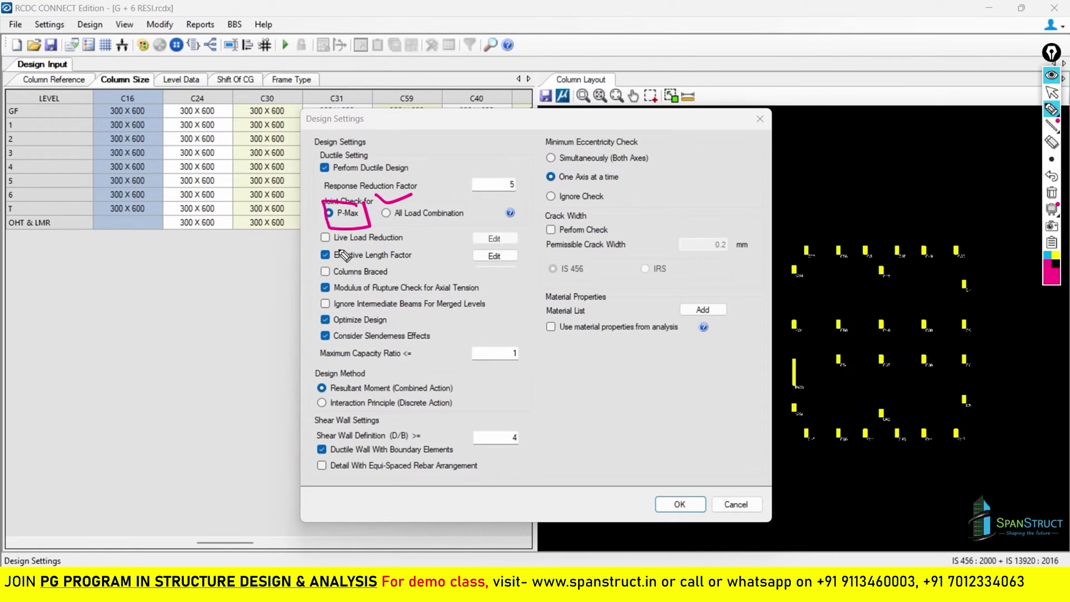
pyautogui.moveTo(117, 285); pyautogui.dragTo(115, 300)
pyautogui.moveTo(128, 287)
pyautogui.mouseDown()
pyautogui.moveTo(169, 283)
pyautogui.moveTo(173, 295)
pyautogui.moveTo(180, 282)
pyautogui.moveTo(231, 287)
pyautogui.moveTo(243, 269)
pyautogui.moveTo(262, 280)
pyautogui.moveTo(271, 264)
pyautogui.moveTo(276, 276)
pyautogui.moveTo(304, 254)
pyautogui.moveTo(314, 265)
pyautogui.moveTo(342, 244)
pyautogui.mouseUp()
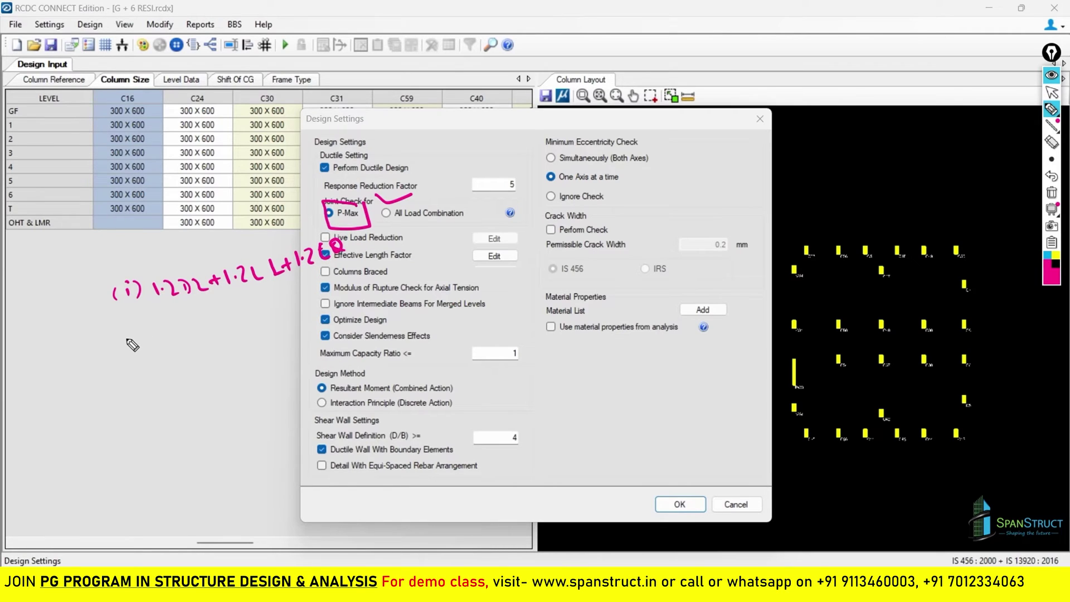
pyautogui.moveTo(131, 337)
pyautogui.mouseDown()
pyautogui.moveTo(234, 310)
pyautogui.moveTo(244, 324)
pyautogui.moveTo(271, 320)
pyautogui.moveTo(285, 299)
pyautogui.mouseUp()
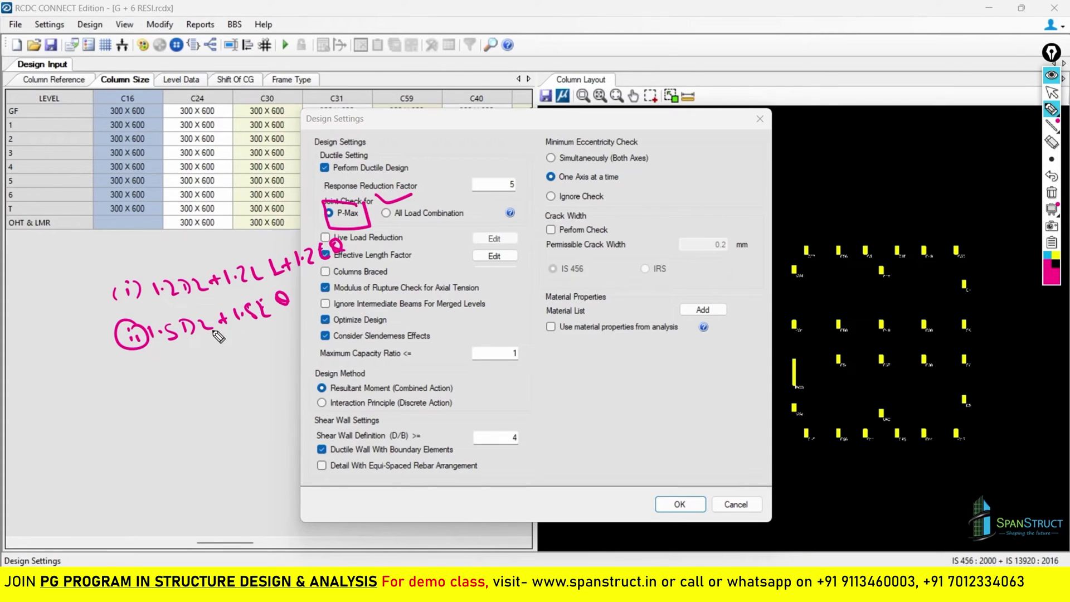
pyautogui.moveTo(150, 375)
pyautogui.mouseDown()
pyautogui.moveTo(156, 387)
pyautogui.moveTo(158, 368)
pyautogui.moveTo(260, 354)
pyautogui.moveTo(298, 329)
pyautogui.moveTo(304, 348)
pyautogui.moveTo(319, 317)
pyautogui.mouseUp()
pyautogui.click(190, 373)
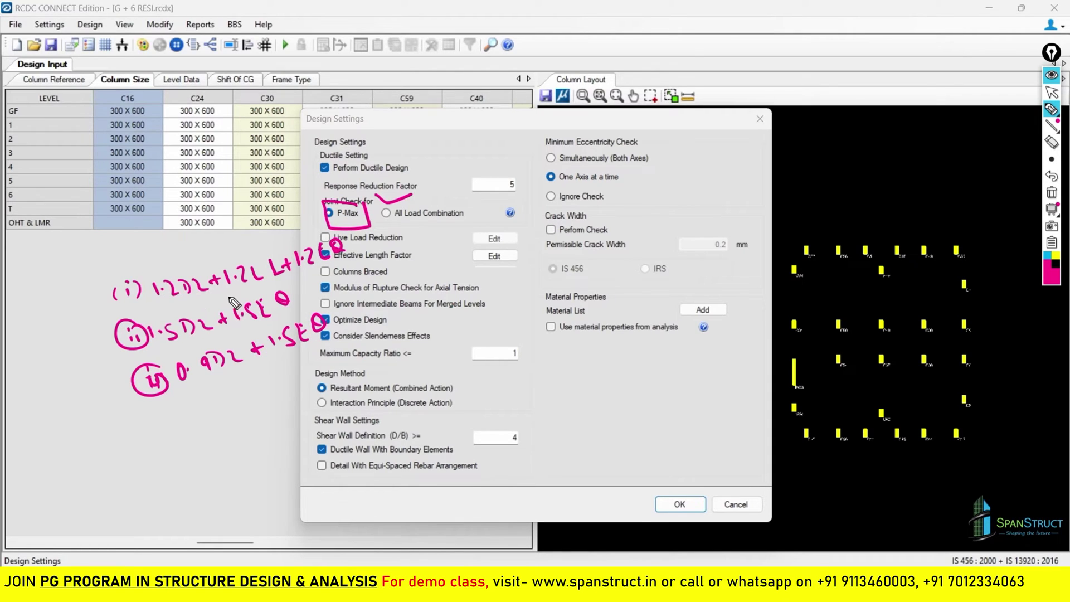
pyautogui.moveTo(87, 255)
pyautogui.mouseDown()
pyautogui.moveTo(79, 286)
pyautogui.moveTo(94, 350)
pyautogui.moveTo(132, 428)
pyautogui.mouseUp()
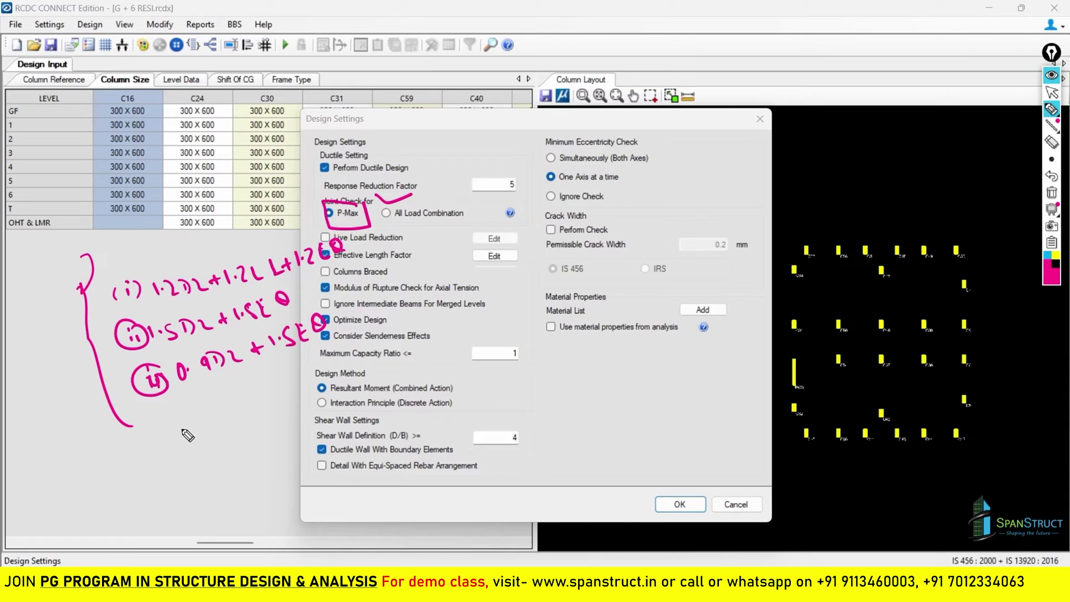
# Handwrite the gravity combinations 1.5DL+1.5LL and 1.5DL below the seismic ones and bracket them as a group
pyautogui.moveTo(184, 437)
pyautogui.mouseDown()
pyautogui.moveTo(253, 409)
pyautogui.moveTo(265, 393)
pyautogui.moveTo(292, 401)
pyautogui.moveTo(311, 377)
pyautogui.moveTo(337, 395)
pyautogui.mouseUp()
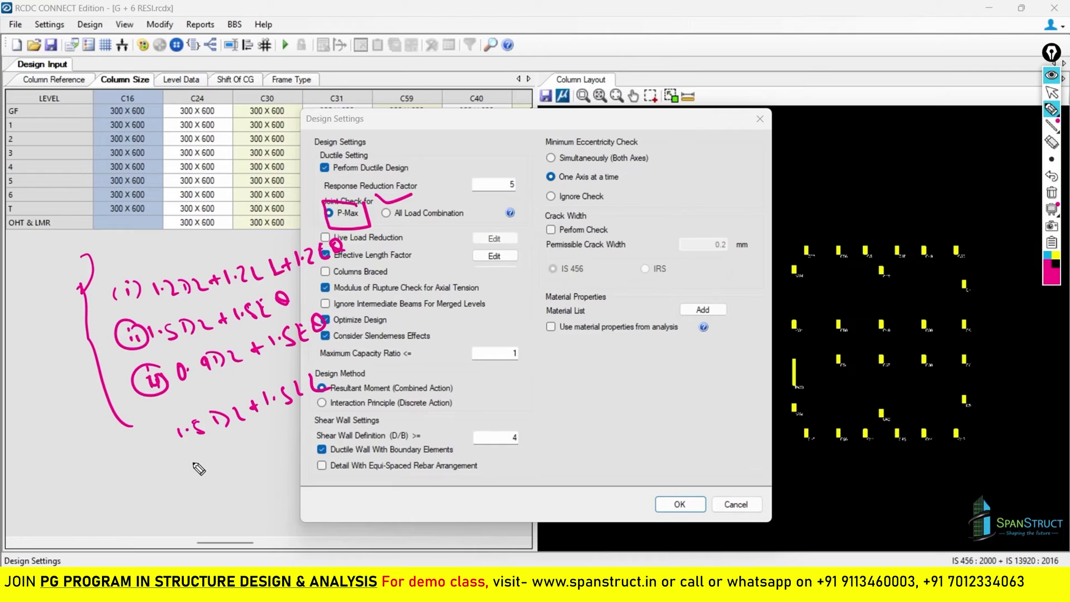
pyautogui.moveTo(196, 462)
pyautogui.mouseDown()
pyautogui.moveTo(225, 454)
pyautogui.moveTo(224, 471)
pyautogui.mouseUp()
pyautogui.moveTo(237, 446)
pyautogui.mouseDown()
pyautogui.moveTo(254, 456)
pyautogui.moveTo(287, 448)
pyautogui.mouseUp()
pyautogui.moveTo(189, 429); pyautogui.dragTo(200, 485)
pyautogui.moveTo(335, 362)
pyautogui.mouseDown()
pyautogui.moveTo(357, 415)
pyautogui.moveTo(385, 394)
pyautogui.mouseUp()
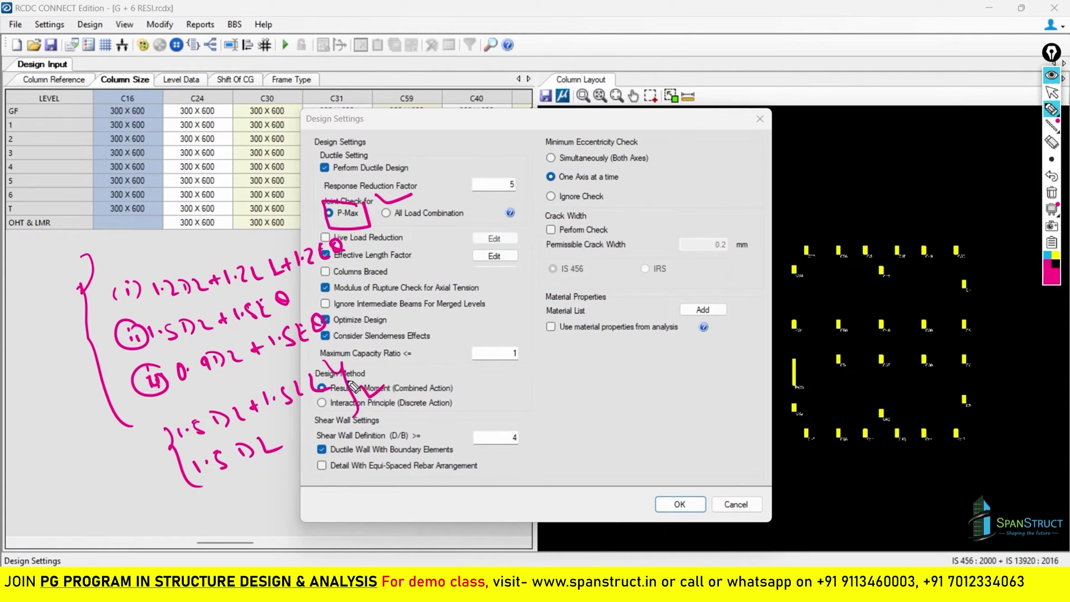
# Underline the EQ terms in the handwritten load combinations and mark the P-Max and All Load Combination options
pyautogui.moveTo(279, 362); pyautogui.dragTo(329, 347)
pyautogui.moveTo(260, 317); pyautogui.dragTo(277, 315)
pyautogui.moveTo(194, 443); pyautogui.dragTo(205, 441)
pyautogui.moveTo(326, 212); pyautogui.dragTo(338, 211)
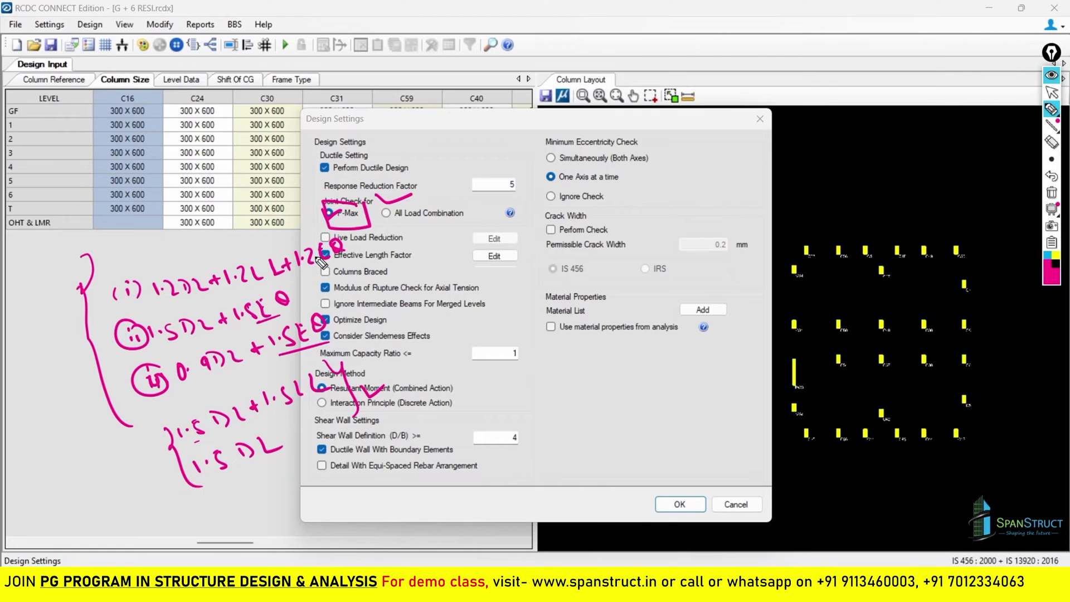
pyautogui.moveTo(317, 260); pyautogui.dragTo(336, 259)
pyautogui.moveTo(262, 320); pyautogui.dragTo(279, 317)
pyautogui.moveTo(339, 213); pyautogui.dragTo(327, 224)
pyautogui.moveTo(385, 208)
pyautogui.mouseDown()
pyautogui.moveTo(406, 209)
pyautogui.moveTo(400, 224)
pyautogui.moveTo(477, 221)
pyautogui.mouseUp()
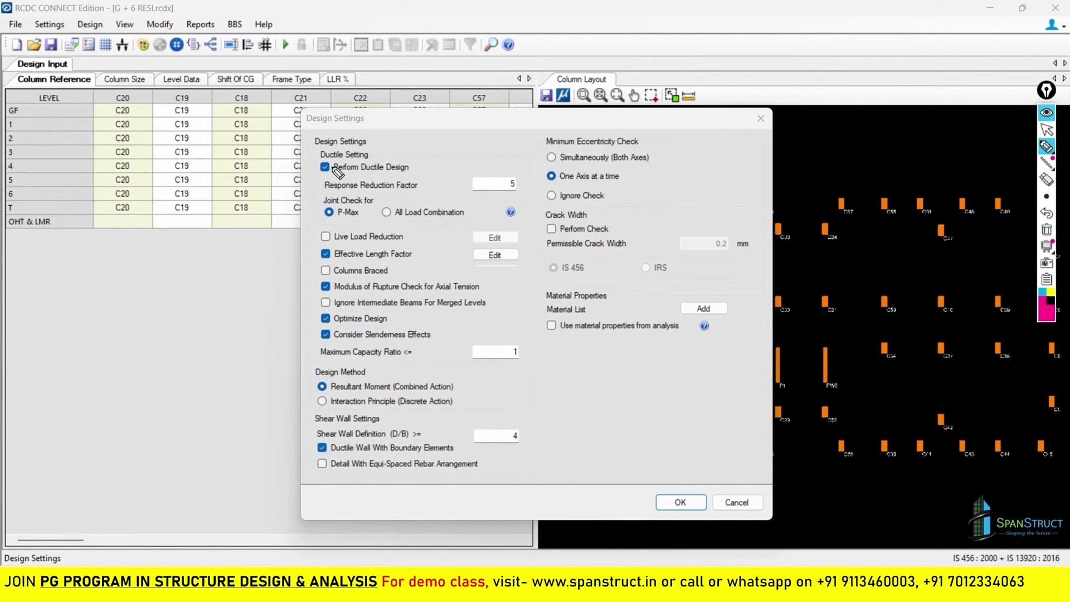
# Mark Perform Ductile Design and Joint Check with the pen, clear the marks, and accept the design settings
pyautogui.moveTo(320, 164); pyautogui.dragTo(342, 162)
pyautogui.moveTo(324, 200); pyautogui.dragTo(376, 196)
pyautogui.click(1047, 229)
pyautogui.click(1047, 130)
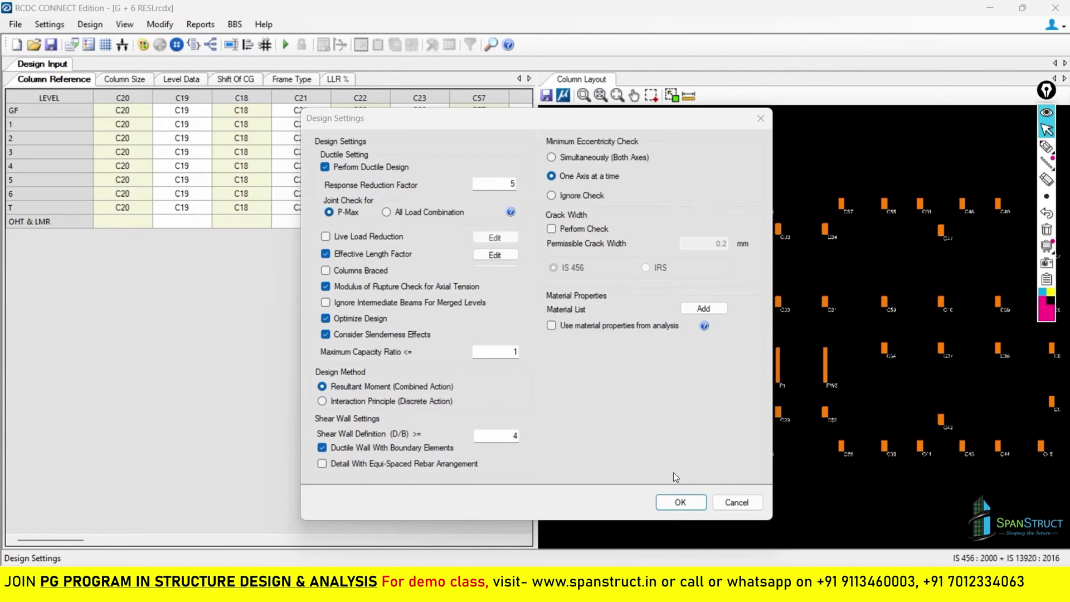
pyautogui.click(680, 502)
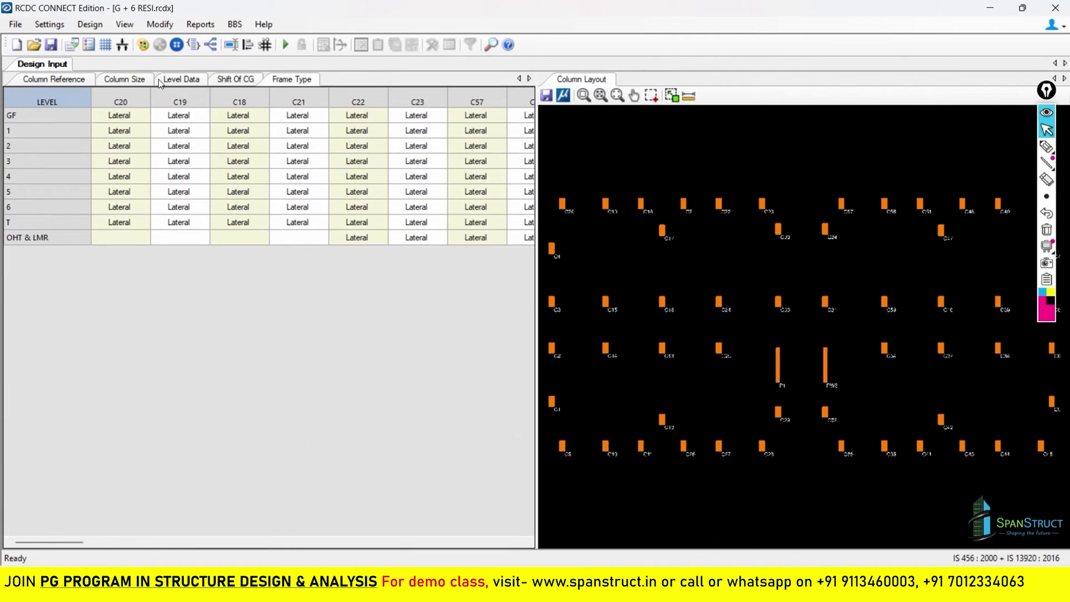
# Show the level data table and circle the beam Concrete, Steel and Cover headings with the pen, clearing the circles again
pyautogui.click(167, 79)
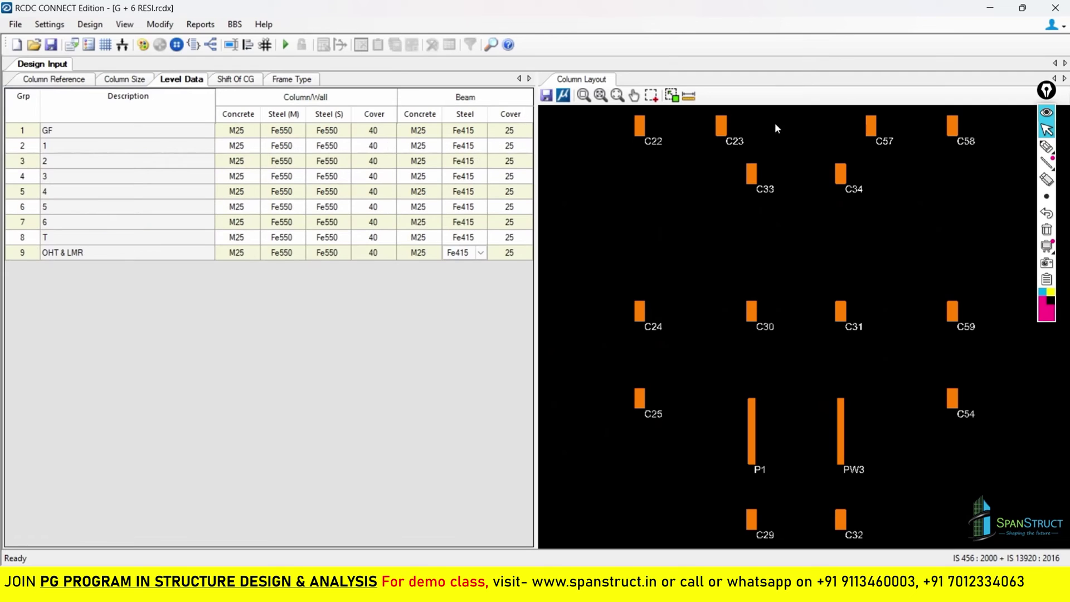
pyautogui.click(1047, 146)
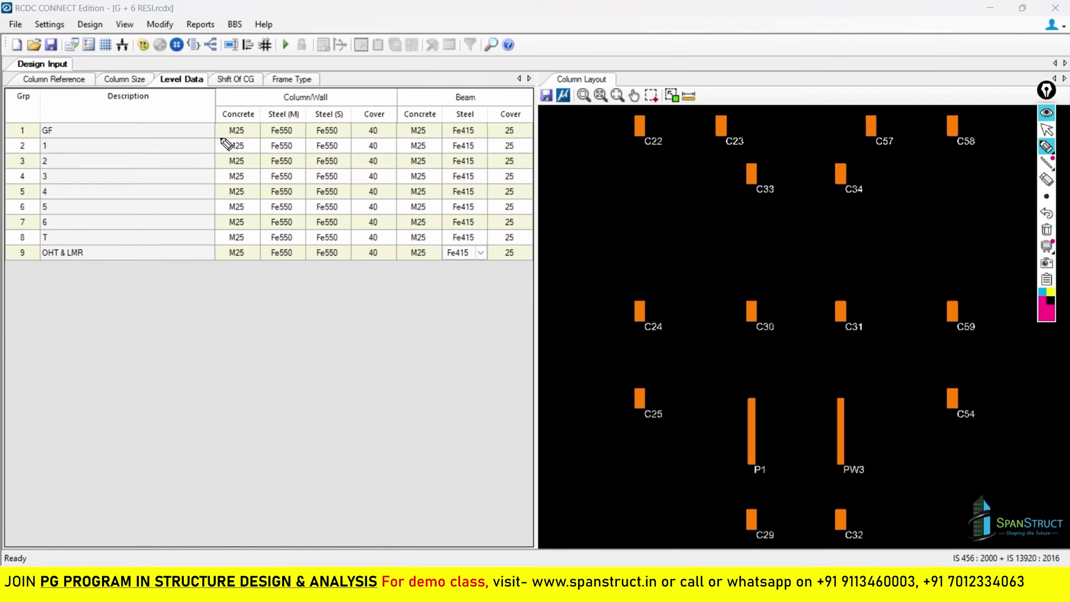
pyautogui.moveTo(440, 102); pyautogui.dragTo(442, 105)
pyautogui.moveTo(453, 103); pyautogui.dragTo(487, 99)
pyautogui.moveTo(527, 99); pyautogui.dragTo(532, 107)
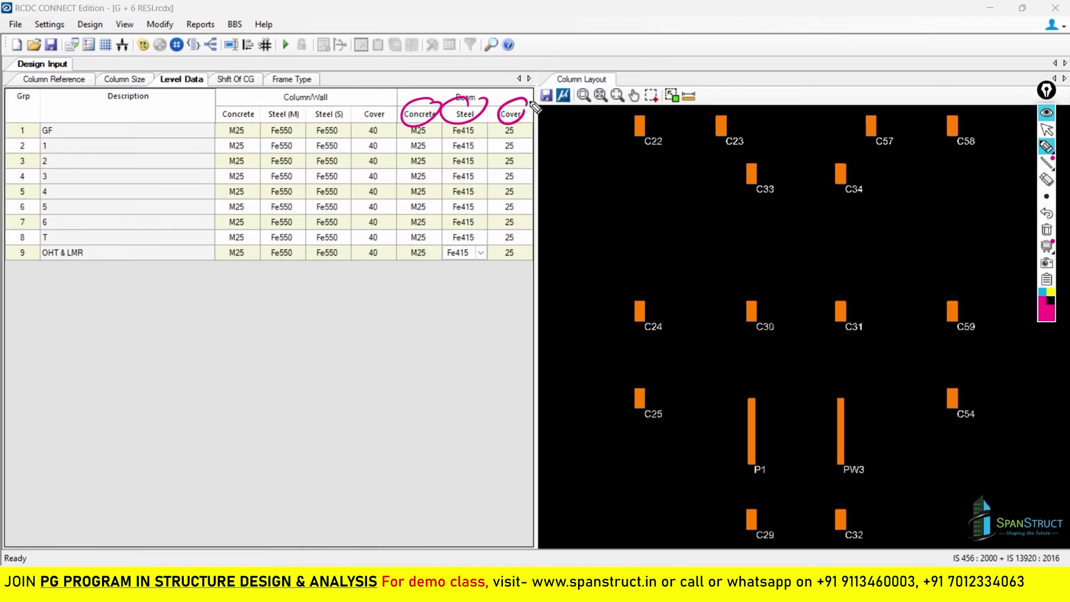
pyautogui.click(1047, 230)
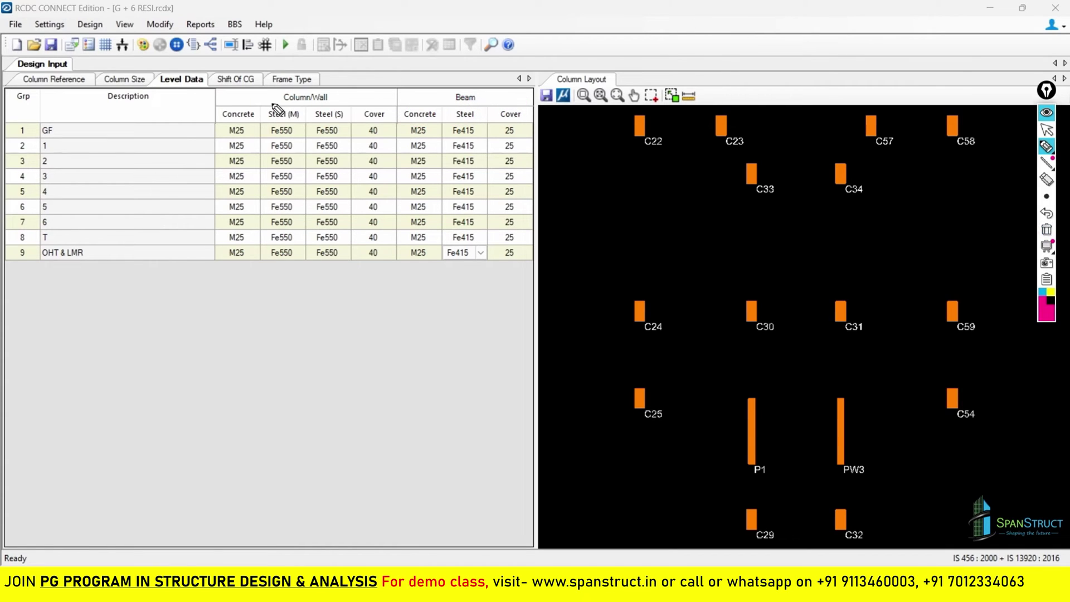
# Circle the Column/Wall and Beam headings and the beam's Concrete, Steel and Cover columns, erasing the marks again
pyautogui.moveTo(282, 112)
pyautogui.mouseDown()
pyautogui.moveTo(296, 96)
pyautogui.moveTo(304, 112)
pyautogui.mouseUp()
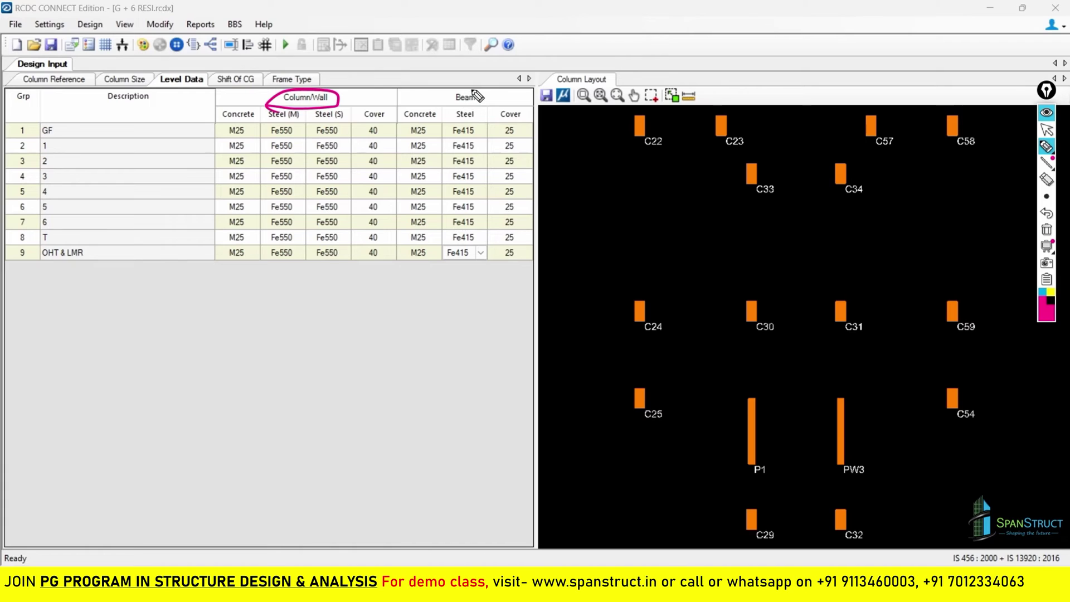
pyautogui.moveTo(478, 92)
pyautogui.mouseDown()
pyautogui.moveTo(456, 88)
pyautogui.moveTo(493, 91)
pyautogui.mouseUp()
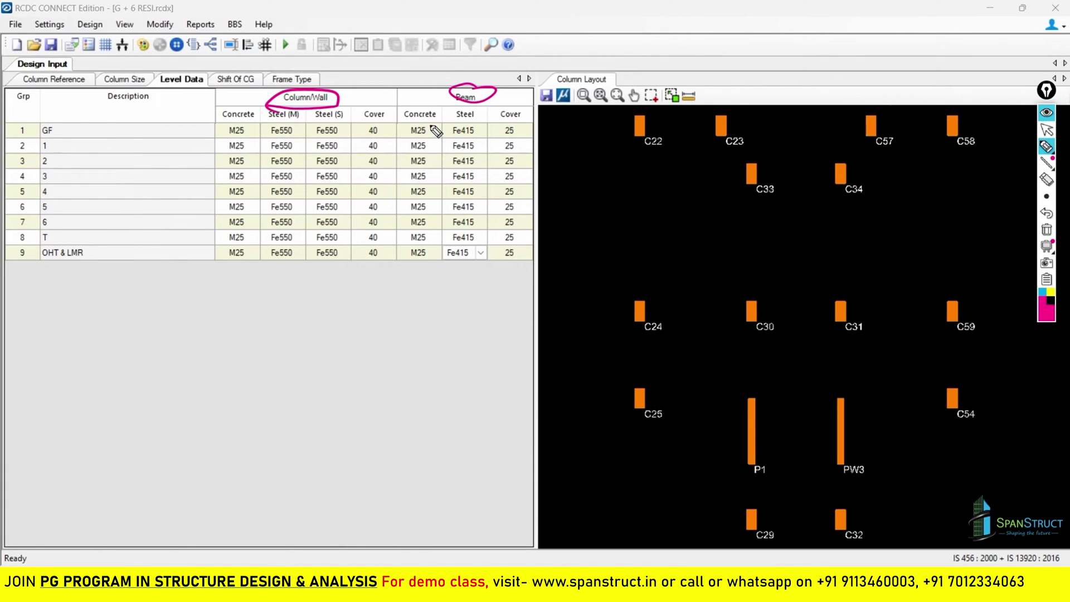
pyautogui.moveTo(438, 110); pyautogui.dragTo(503, 125)
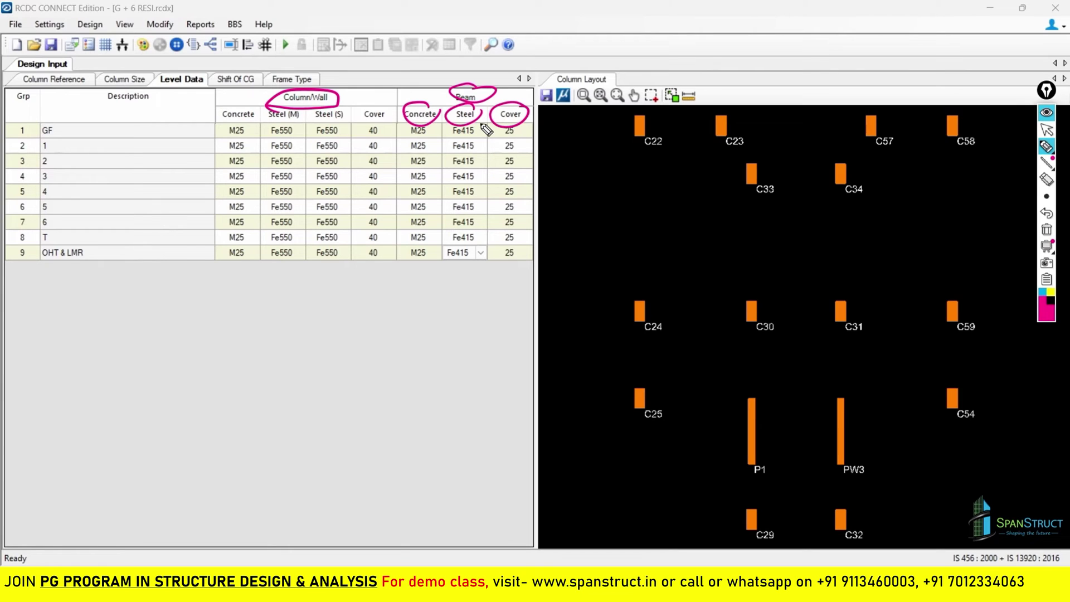
pyautogui.click(1046, 230)
pyautogui.click(1047, 131)
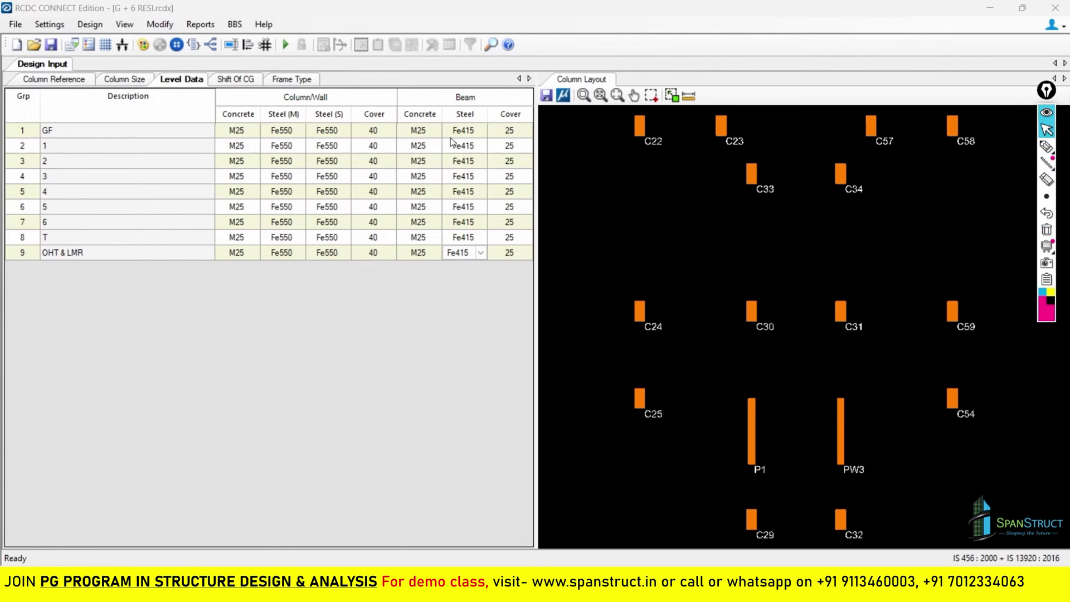
# Set the beam concrete grade to M20 and the beam steel grade to Fe550 for all levels from GF to OHT & LMR
pyautogui.click(419, 130)
pyautogui.click(438, 131)
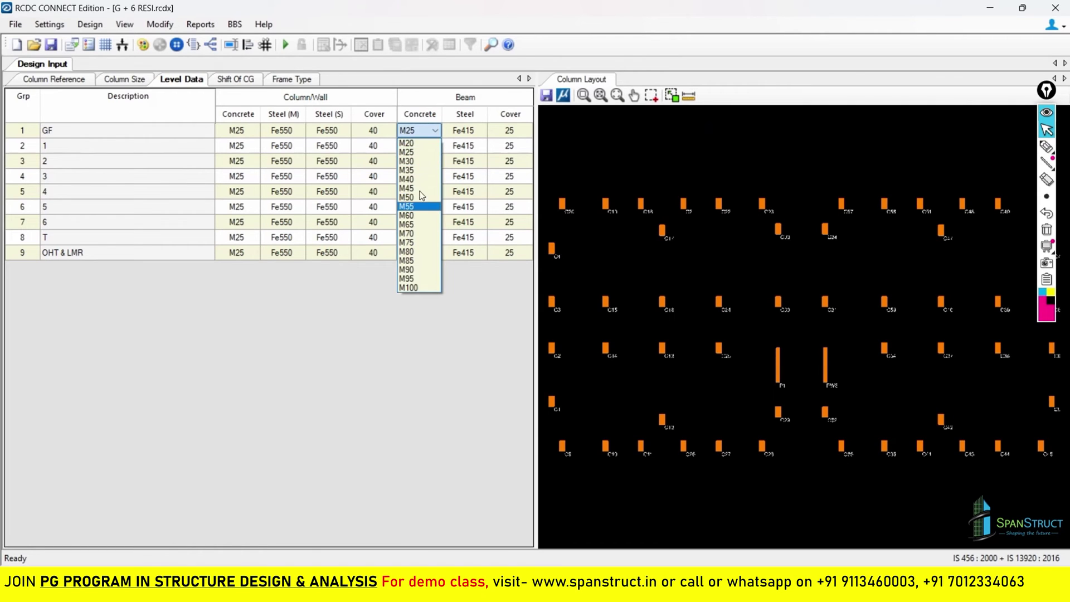
pyautogui.click(407, 143)
pyautogui.rightClick(413, 132)
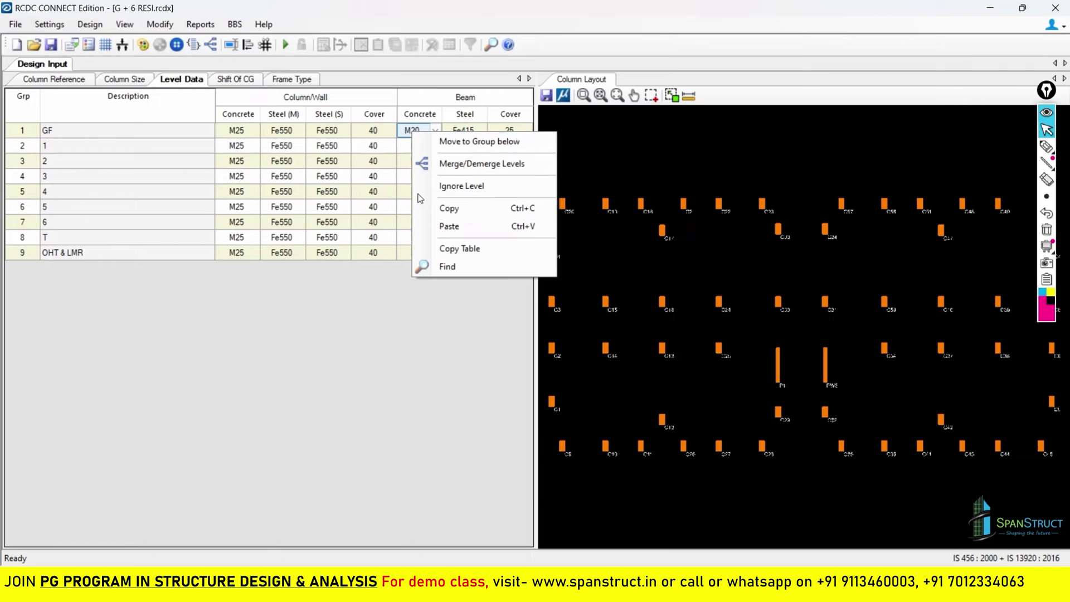
pyautogui.click(446, 227)
pyautogui.moveTo(418, 146); pyautogui.dragTo(429, 261)
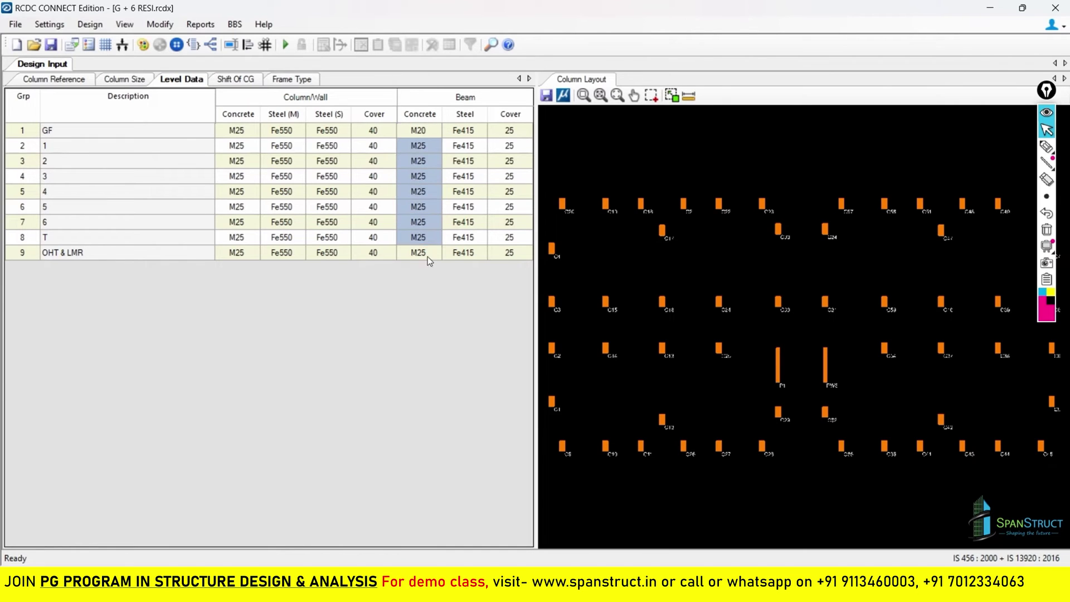
pyautogui.write('M20')
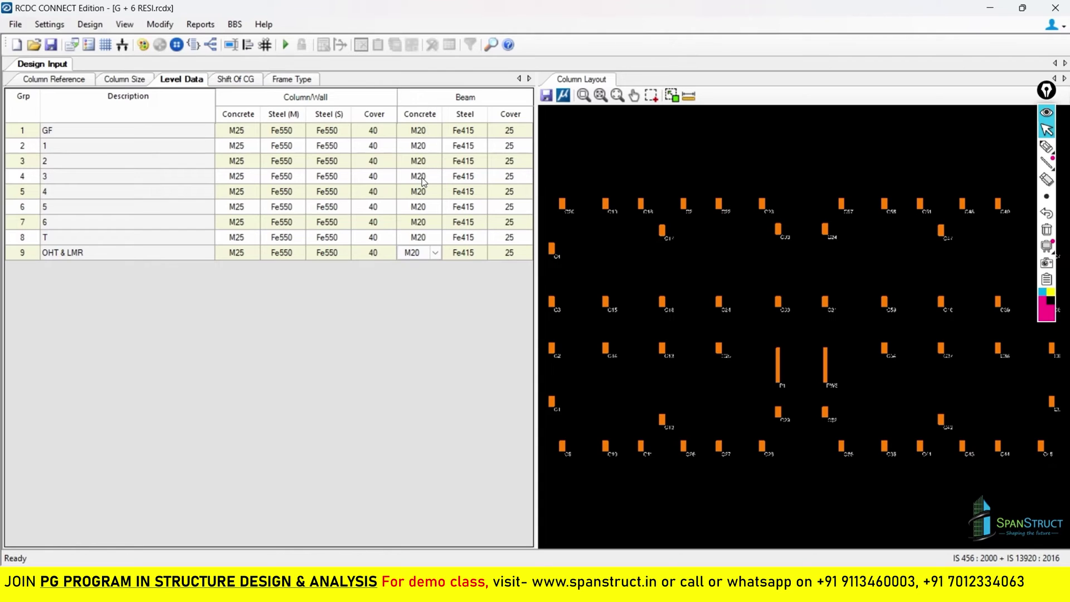
pyautogui.click(465, 131)
pyautogui.click(469, 189)
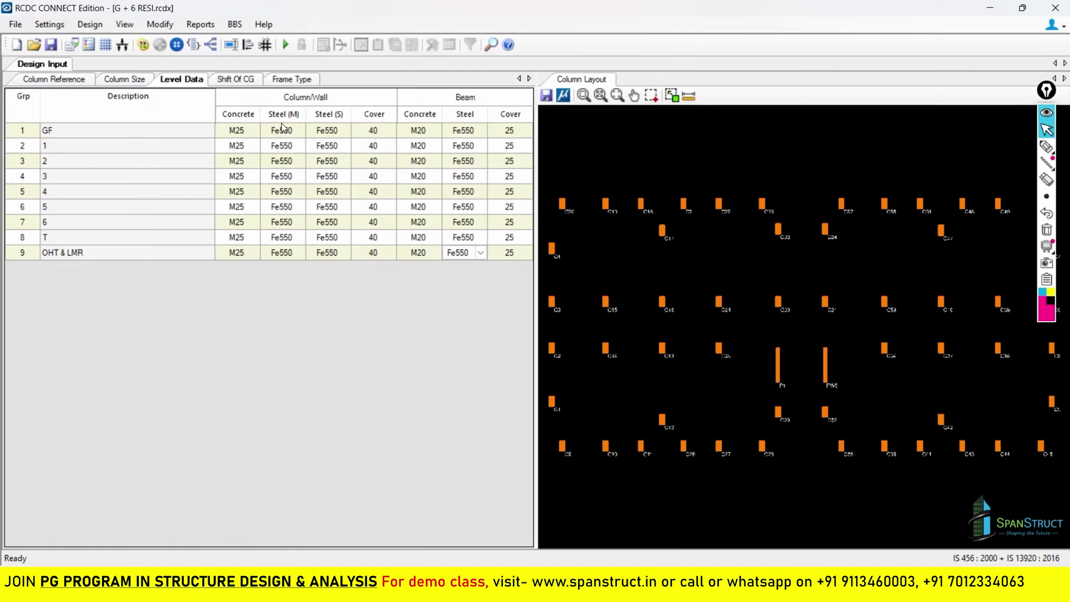
# Reopen the design settings, mark the Live Load Reduction option with the pen, and enable it
pyautogui.click(49, 24)
pyautogui.click(56, 38)
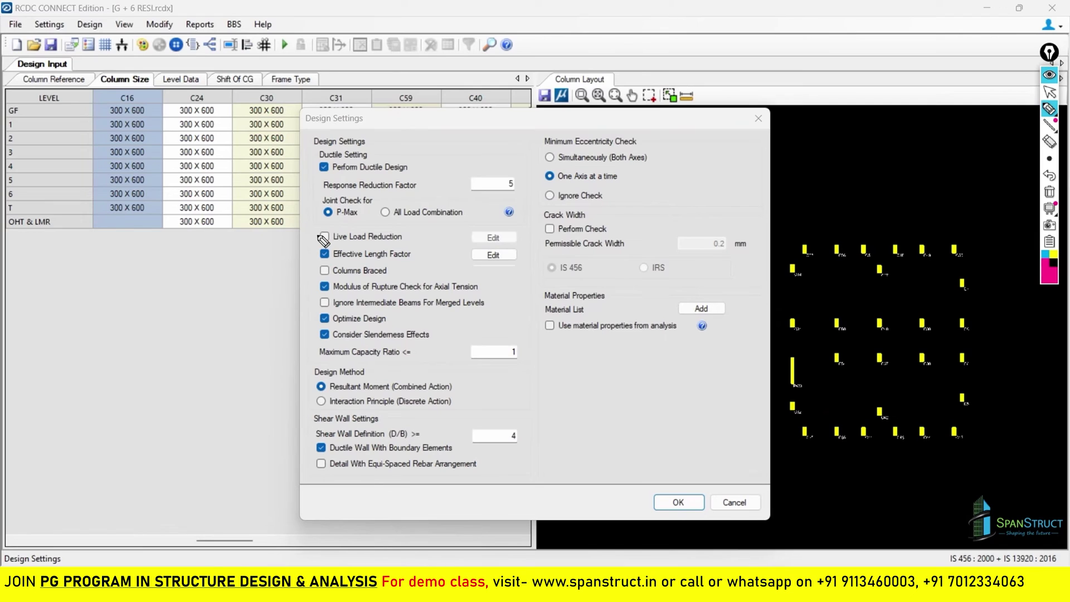
pyautogui.moveTo(310, 234)
pyautogui.mouseDown()
pyautogui.moveTo(316, 246)
pyautogui.moveTo(370, 238)
pyautogui.mouseUp()
pyautogui.hotkey('ctrl', 'shift', '1')
pyautogui.click(360, 237)
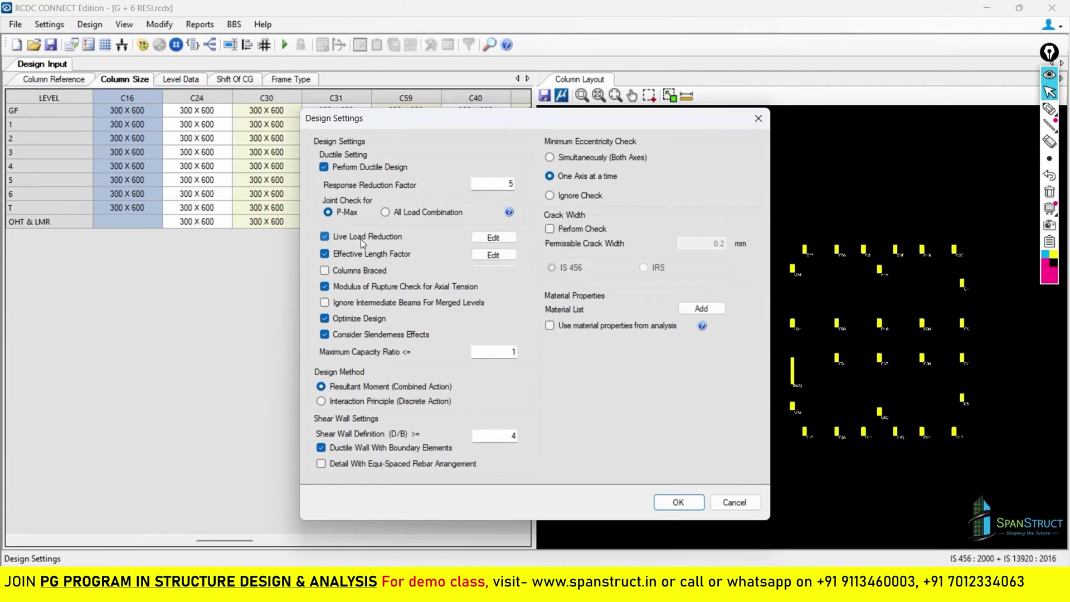
# Review the live load reduction percentages for each number of levels supported, and accept the table
pyautogui.click(507, 237)
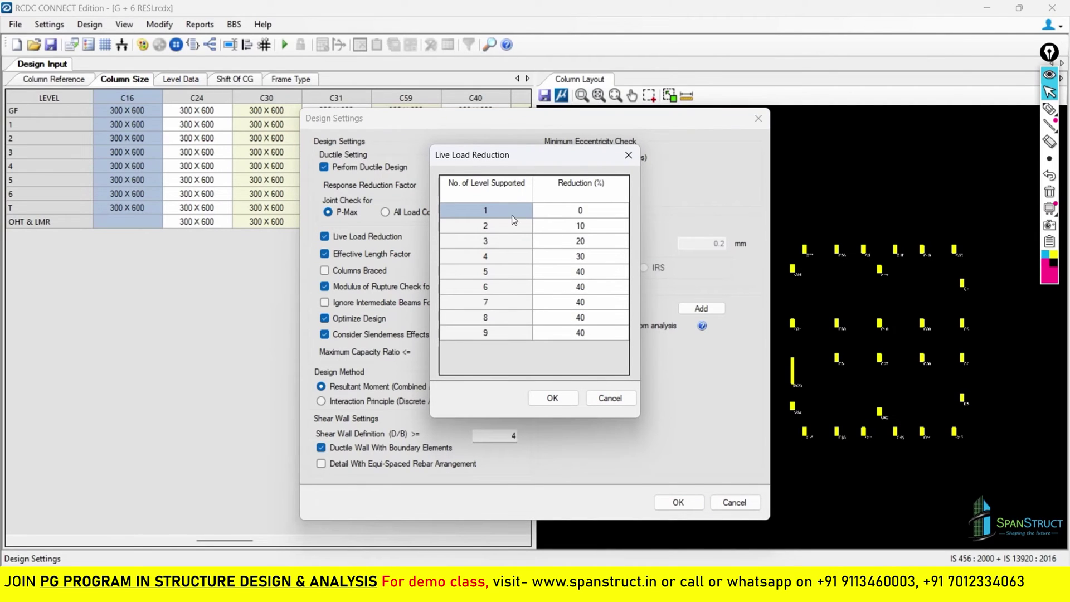
pyautogui.click(591, 212)
pyautogui.click(484, 226)
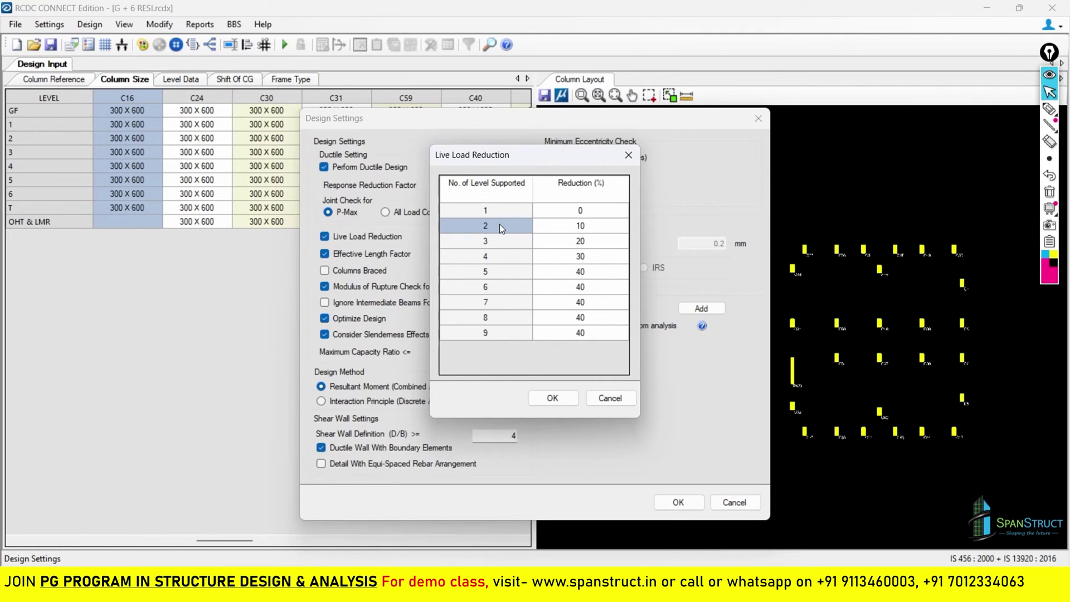
pyautogui.click(579, 230)
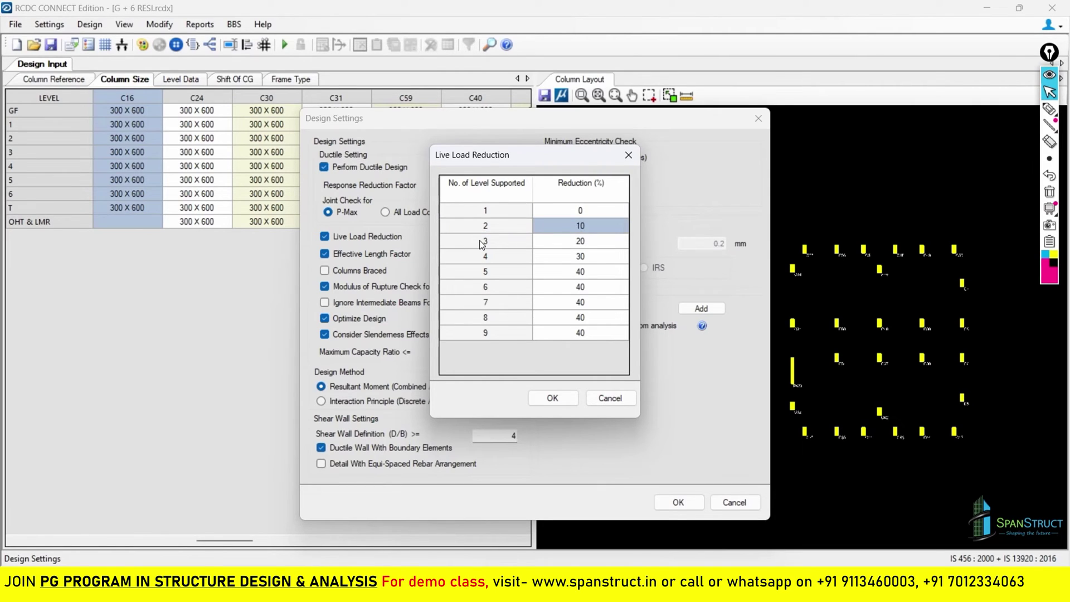
pyautogui.click(483, 242)
pyautogui.click(585, 245)
pyautogui.click(490, 256)
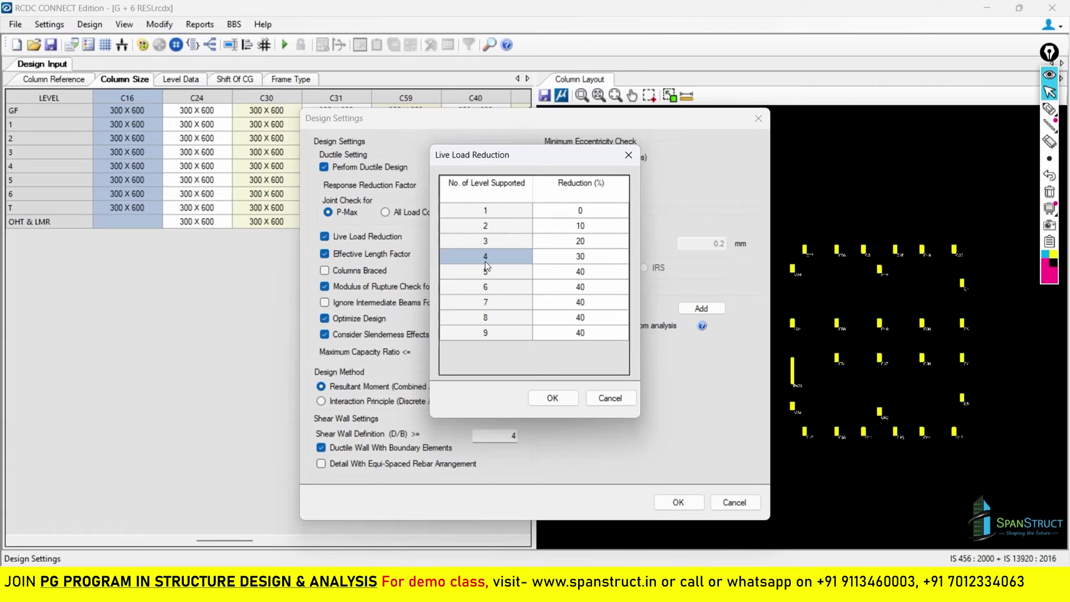
pyautogui.click(484, 317)
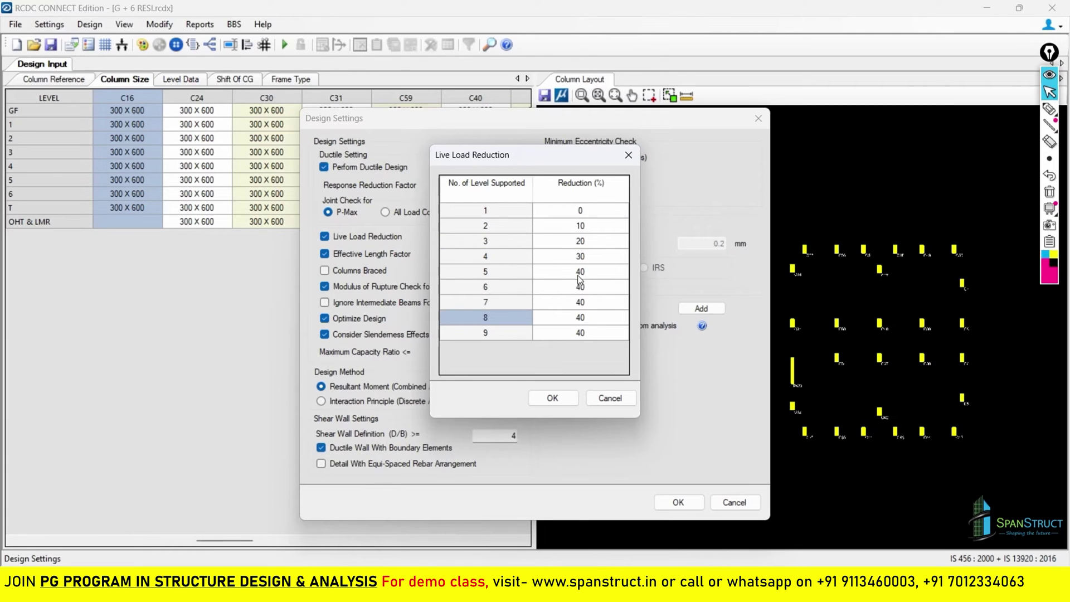
pyautogui.click(595, 320)
pyautogui.click(567, 259)
pyautogui.press('Up')
pyautogui.press('Up')
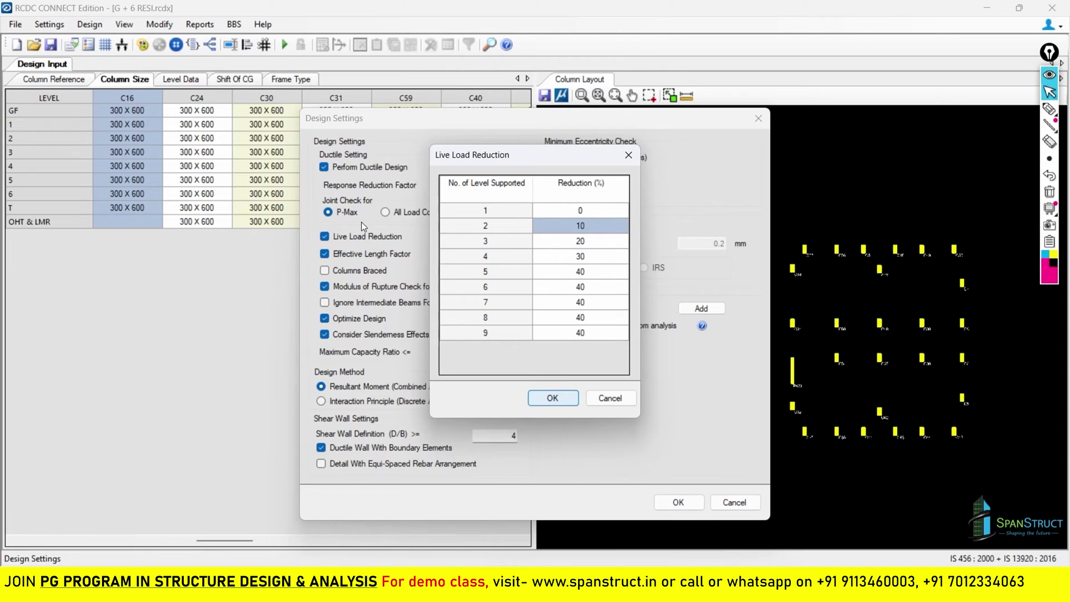
pyautogui.press('Return')
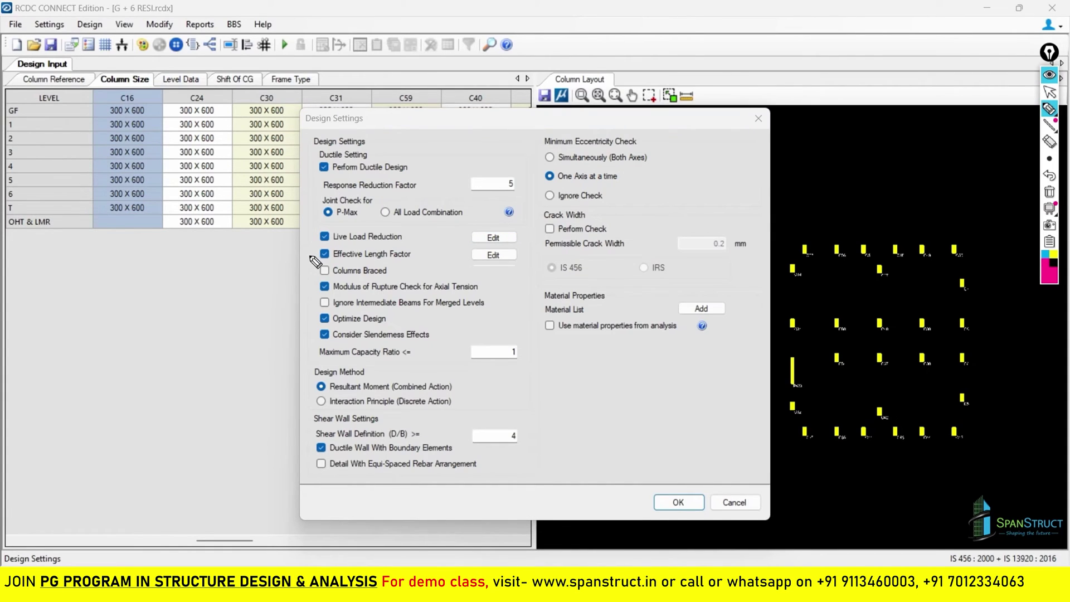
# Tick and underline the Effective Length Factor option with the pen, and clear the marks
pyautogui.moveTo(310, 257); pyautogui.dragTo(411, 253)
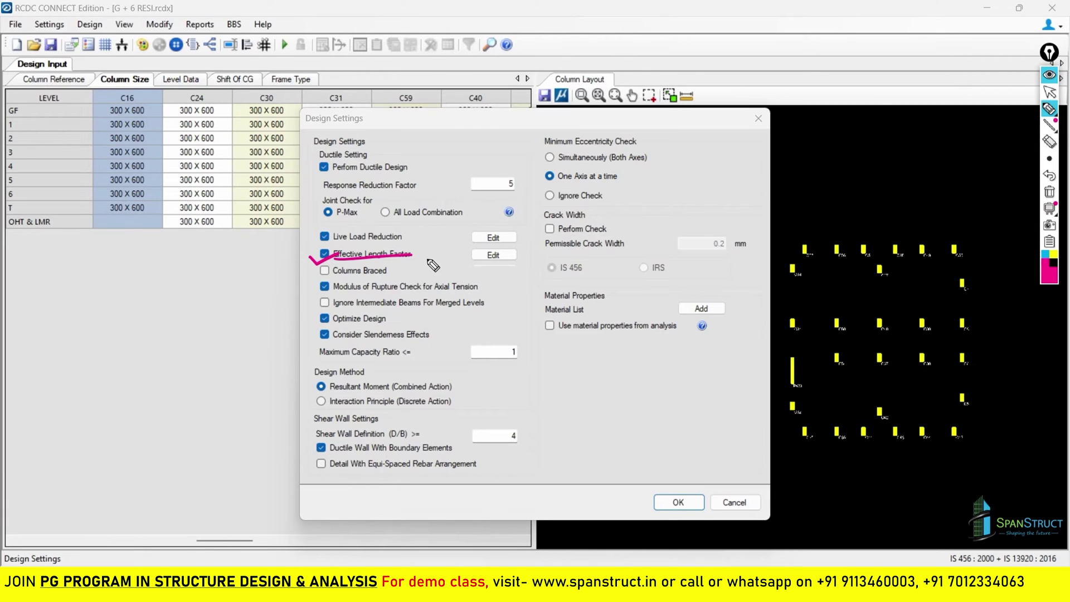
pyautogui.click(1049, 192)
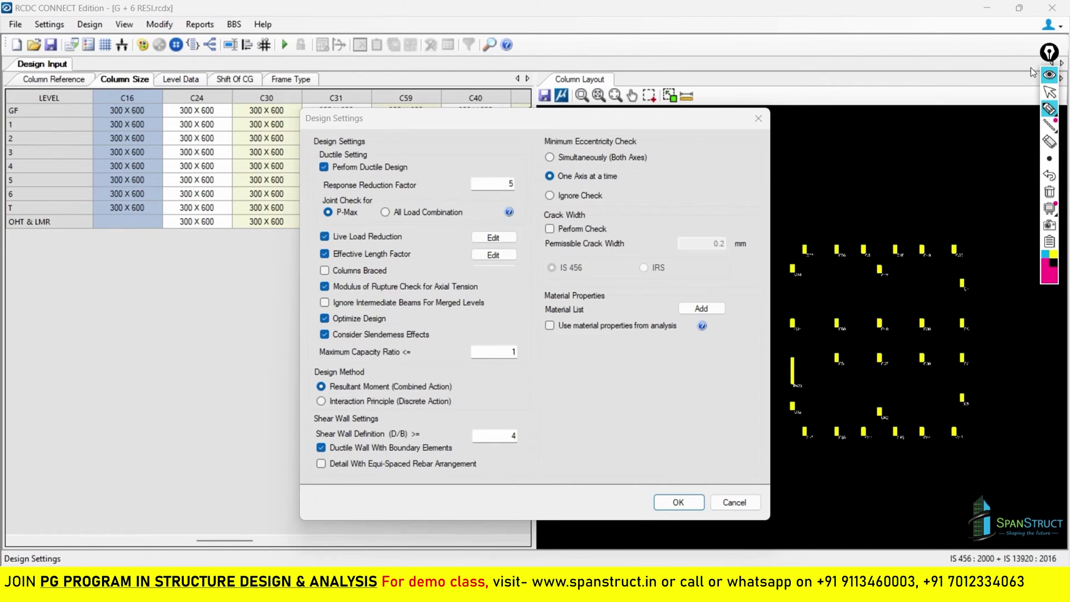
pyautogui.click(1050, 94)
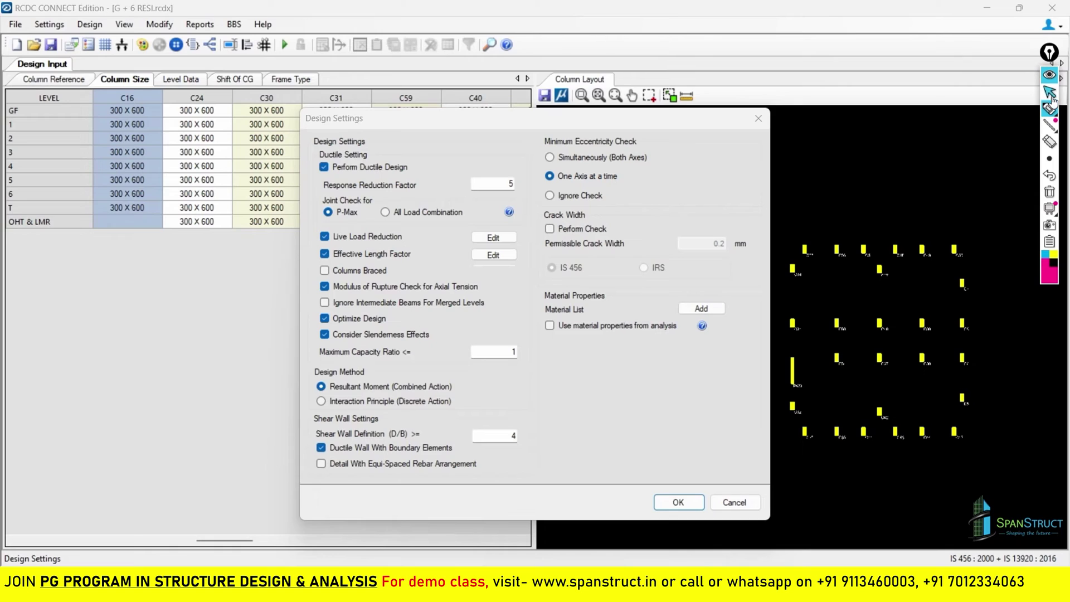
# Set a fixed effective length factor of 1.2 for both axes of all columns at every level
pyautogui.click(494, 255)
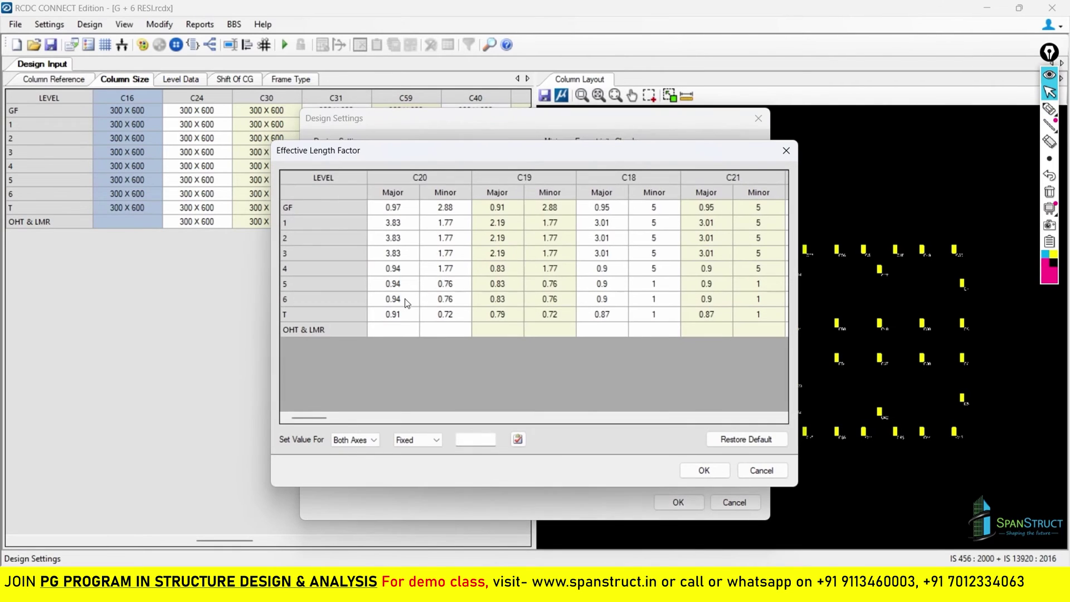
pyautogui.moveTo(328, 419); pyautogui.dragTo(286, 408)
pyautogui.click(359, 440)
pyautogui.click(359, 441)
pyautogui.click(461, 439)
pyautogui.write('1.2')
pyautogui.click(520, 440)
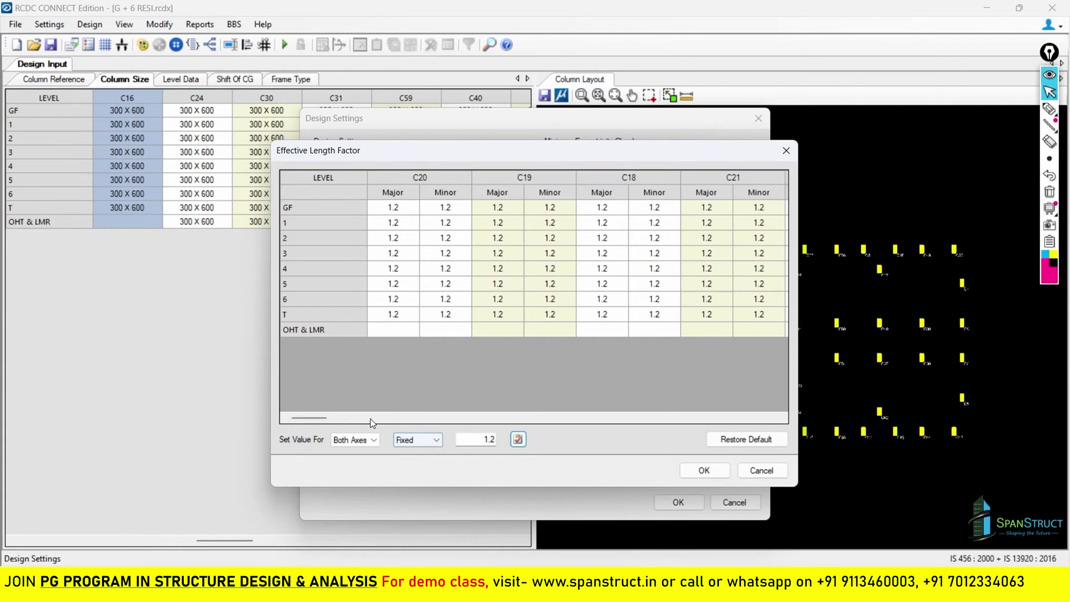
# Change the fixed effective length factor to 1 for both axes of all columns, and check the table
pyautogui.moveTo(310, 420)
pyautogui.mouseDown()
pyautogui.moveTo(711, 406)
pyautogui.moveTo(751, 420)
pyautogui.moveTo(268, 425)
pyautogui.moveTo(691, 417)
pyautogui.moveTo(364, 430)
pyautogui.moveTo(291, 418)
pyautogui.mouseUp()
pyautogui.click(486, 439)
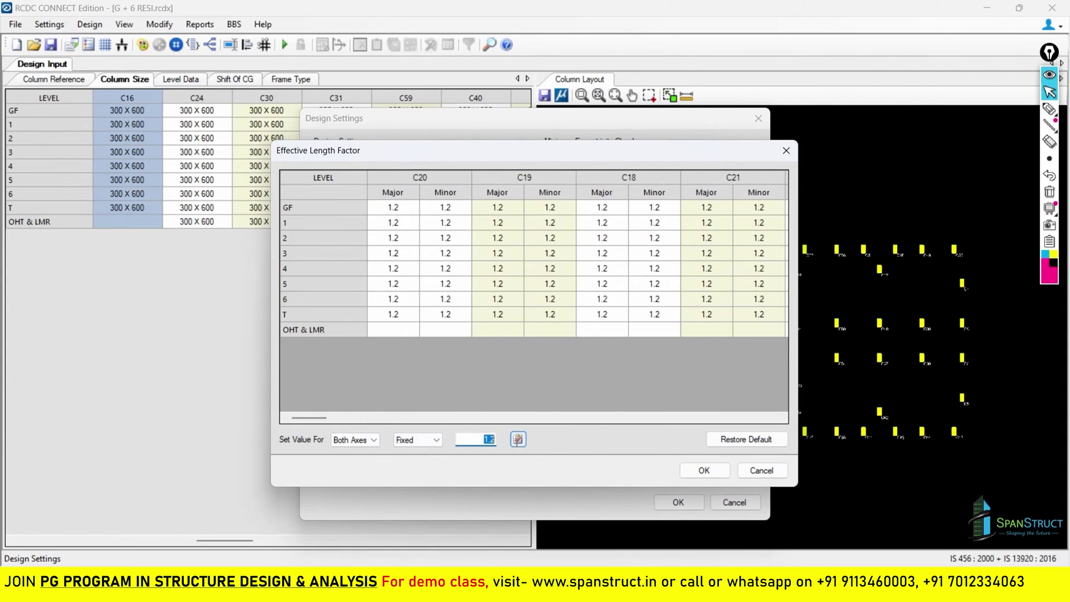
pyautogui.write('1')
pyautogui.click(519, 441)
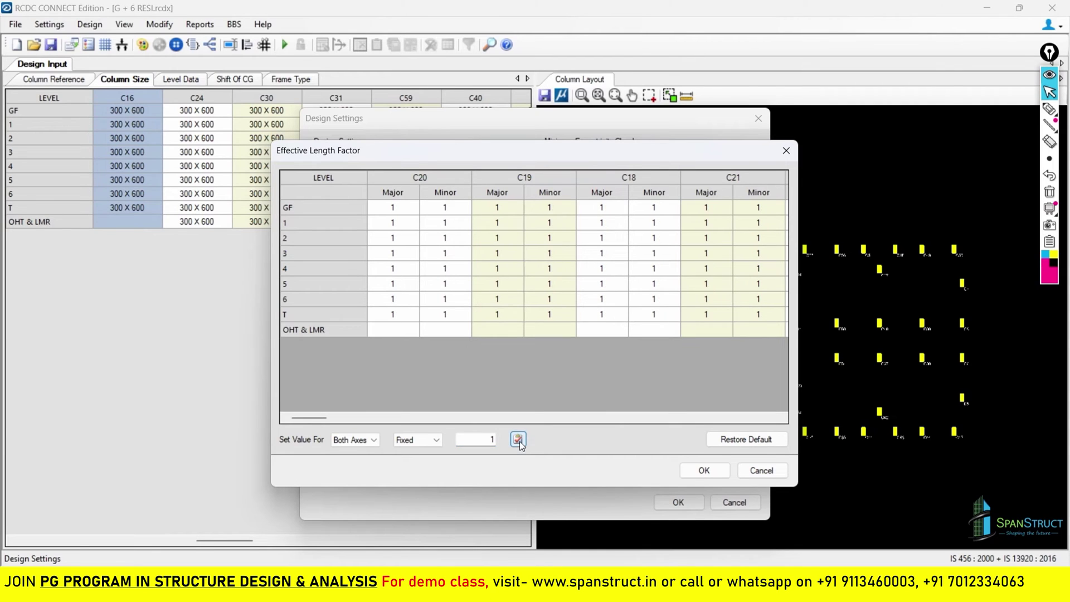
pyautogui.moveTo(303, 420); pyautogui.dragTo(252, 416)
# Reapply the fixed effective length factor of 1.2 to both axes of all columns, and accept the table
pyautogui.click(517, 440)
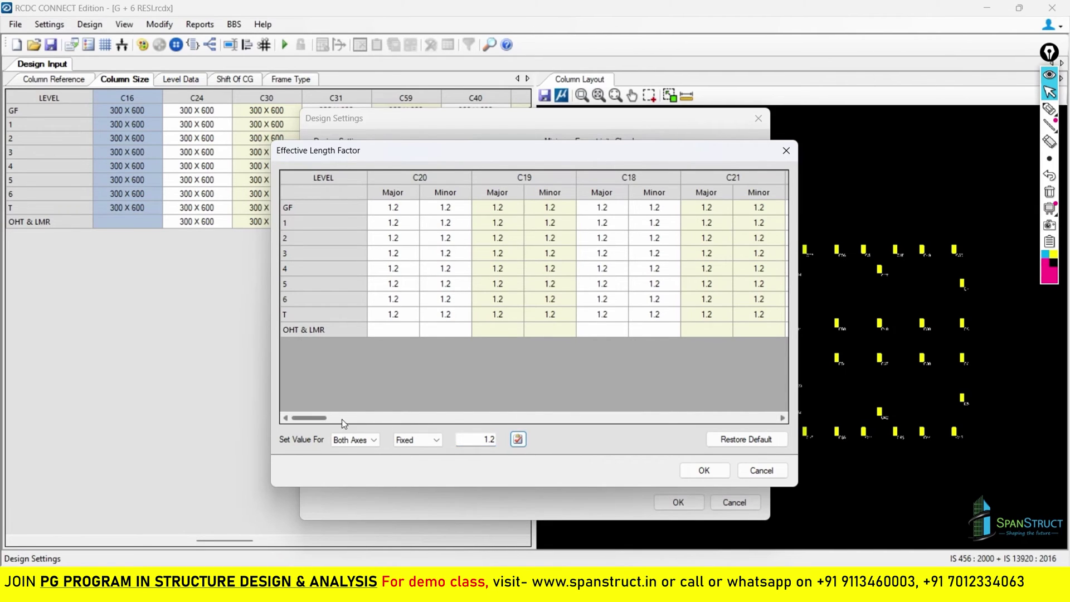
pyautogui.moveTo(341, 419); pyautogui.dragTo(289, 416)
pyautogui.moveTo(288, 418); pyautogui.dragTo(252, 415)
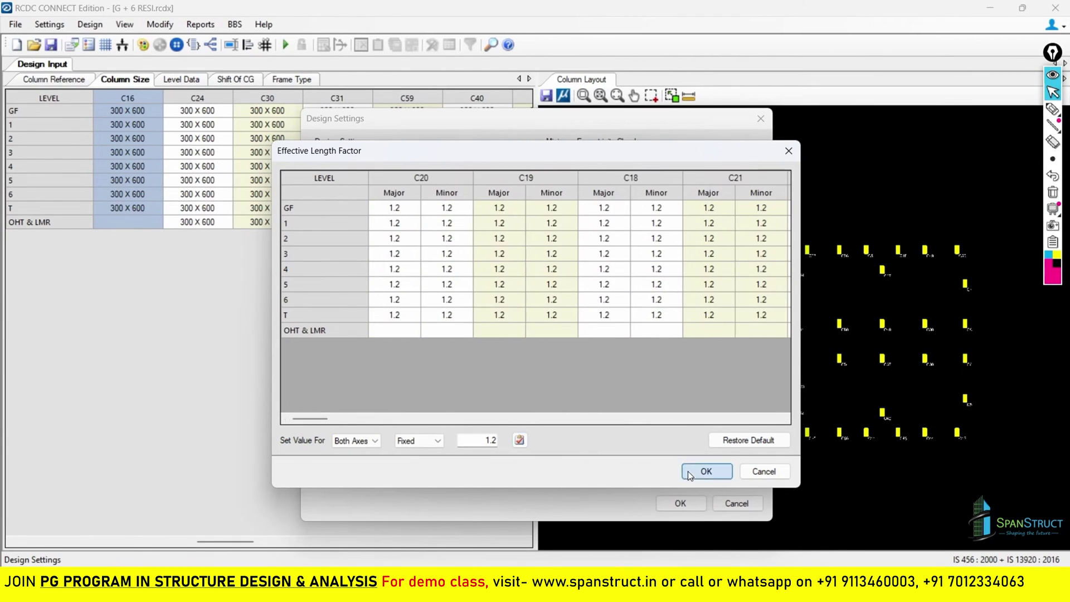
pyautogui.click(688, 470)
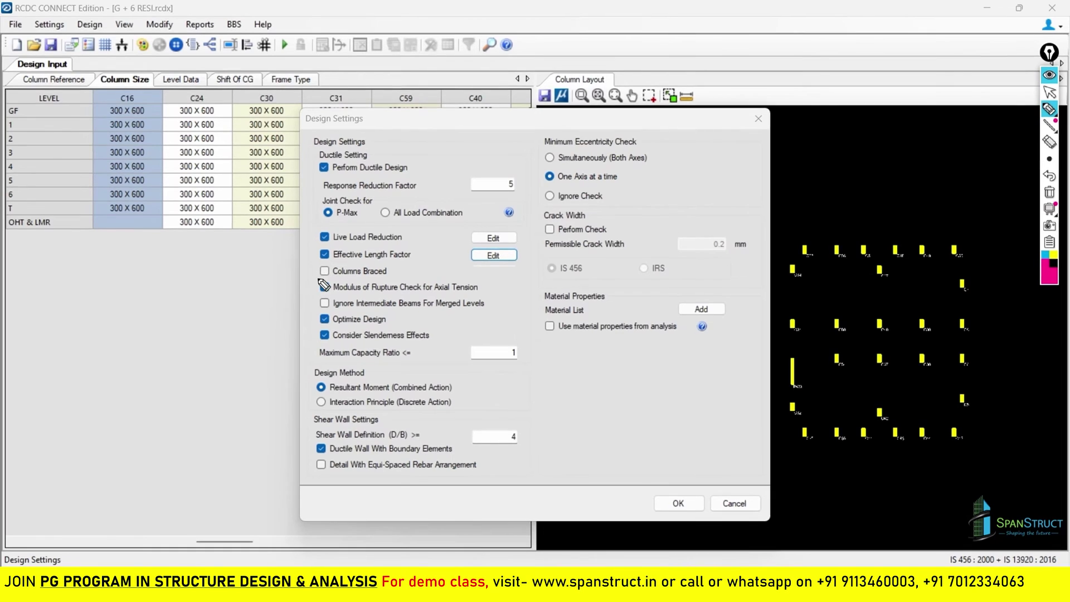
# Box the Modulus of Rupture Check for Axial Tension and Optimize Design options with the pen, clearing each mark
pyautogui.moveTo(316, 274)
pyautogui.mouseDown()
pyautogui.moveTo(316, 294)
pyautogui.moveTo(477, 292)
pyautogui.mouseUp()
pyautogui.moveTo(319, 281)
pyautogui.mouseDown()
pyautogui.moveTo(476, 275)
pyautogui.moveTo(456, 298)
pyautogui.mouseUp()
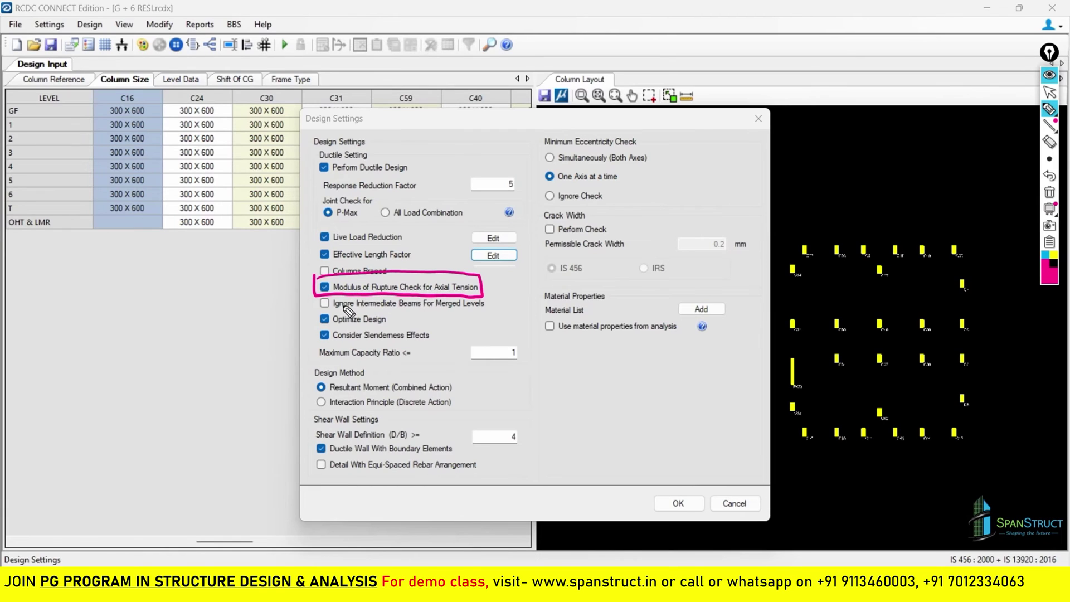
pyautogui.moveTo(319, 285); pyautogui.dragTo(343, 278)
pyautogui.press('Escape')
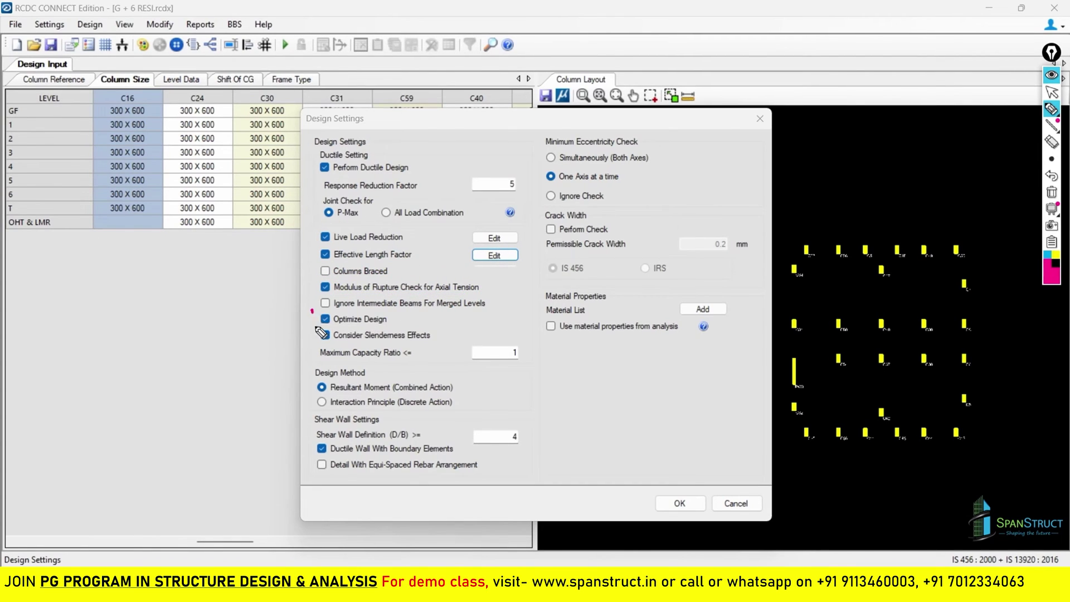
pyautogui.moveTo(313, 311)
pyautogui.mouseDown()
pyautogui.moveTo(359, 323)
pyautogui.moveTo(386, 321)
pyautogui.moveTo(348, 305)
pyautogui.moveTo(404, 310)
pyautogui.moveTo(324, 326)
pyautogui.moveTo(340, 314)
pyautogui.mouseUp()
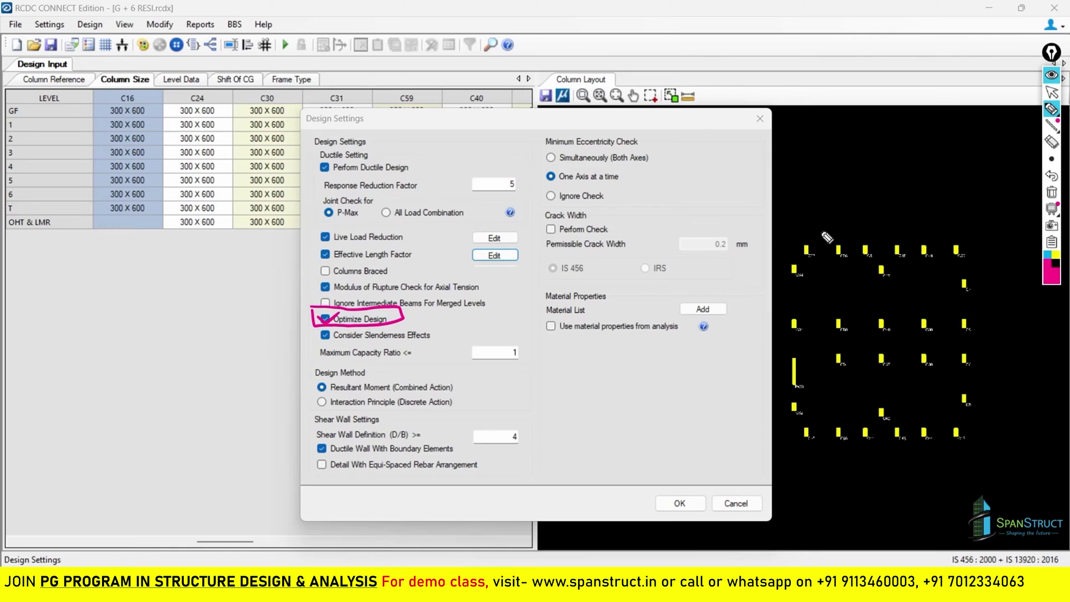
pyautogui.click(1049, 193)
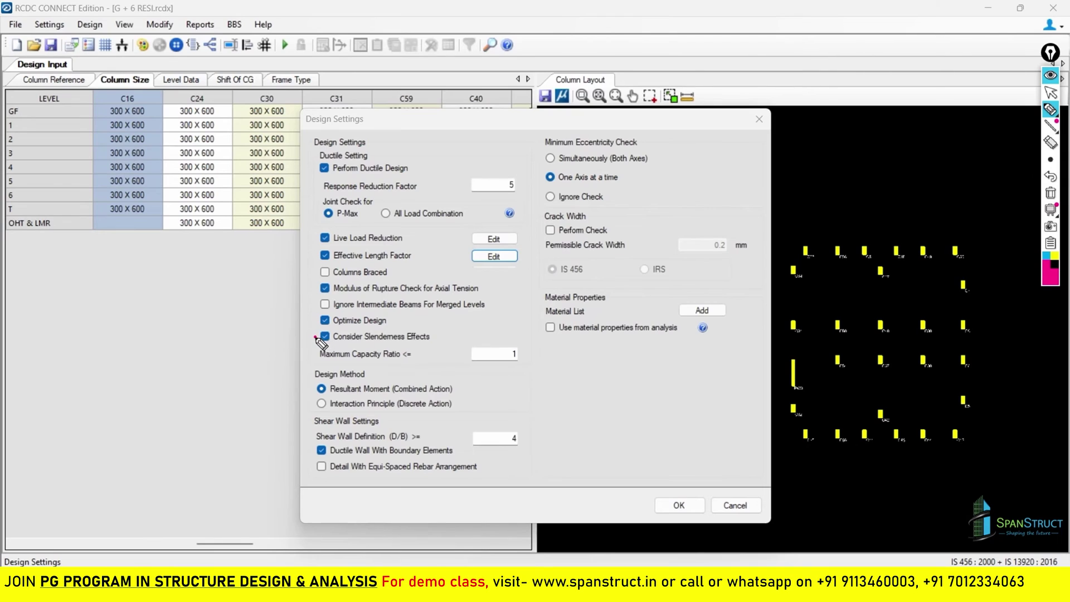
# Tick, bracket and underline the Consider Slenderness Effects option with the pen, and clear the marks
pyautogui.moveTo(316, 337)
pyautogui.mouseDown()
pyautogui.moveTo(340, 334)
pyautogui.moveTo(326, 341)
pyautogui.mouseUp()
pyautogui.moveTo(421, 323); pyautogui.dragTo(423, 341)
pyautogui.moveTo(330, 346); pyautogui.dragTo(435, 341)
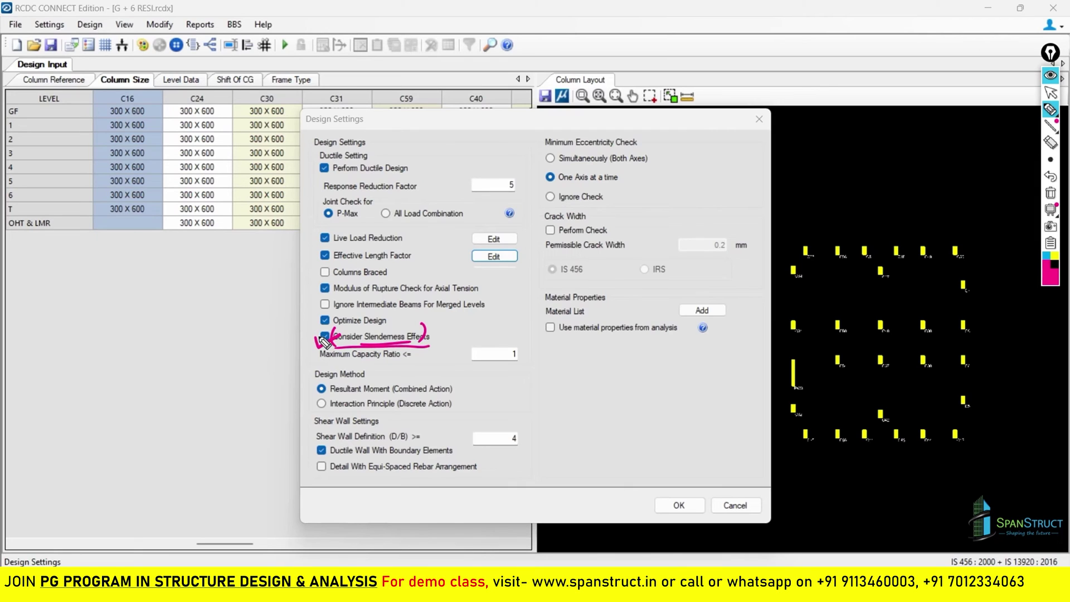
pyautogui.moveTo(324, 341); pyautogui.dragTo(617, 300)
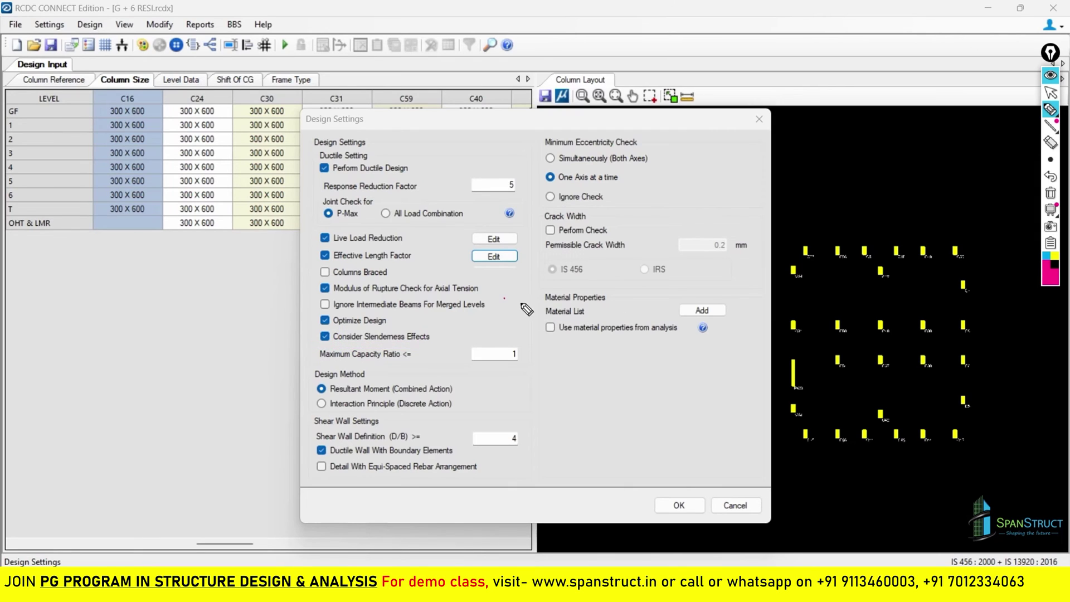
# Write the slenderness condition "le/D or le/B > 12" with the pen, frame it, and tick Consider Slenderness Effects
pyautogui.moveTo(513, 301)
pyautogui.mouseDown()
pyautogui.moveTo(517, 283)
pyautogui.moveTo(515, 300)
pyautogui.moveTo(534, 288)
pyautogui.moveTo(564, 292)
pyautogui.moveTo(525, 330)
pyautogui.mouseUp()
pyautogui.moveTo(592, 280); pyautogui.dragTo(615, 273)
pyautogui.moveTo(630, 266)
pyautogui.mouseDown()
pyautogui.moveTo(625, 276)
pyautogui.moveTo(635, 251)
pyautogui.moveTo(654, 258)
pyautogui.mouseUp()
pyautogui.moveTo(623, 282)
pyautogui.mouseDown()
pyautogui.moveTo(674, 265)
pyautogui.moveTo(649, 297)
pyautogui.moveTo(669, 300)
pyautogui.moveTo(649, 308)
pyautogui.mouseUp()
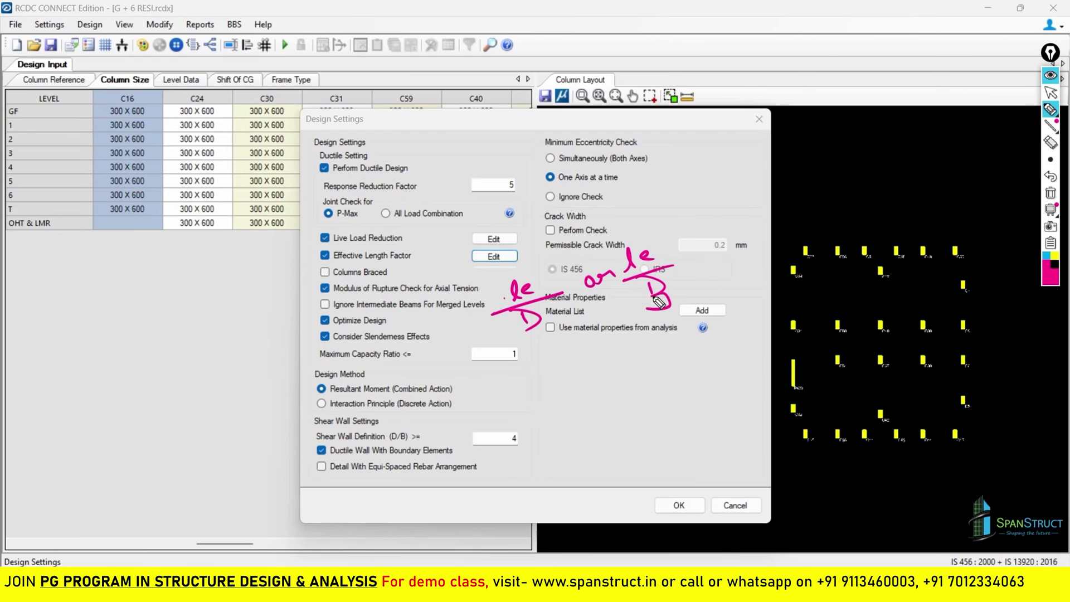
pyautogui.moveTo(701, 262); pyautogui.dragTo(726, 250)
pyautogui.moveTo(732, 243); pyautogui.dragTo(756, 251)
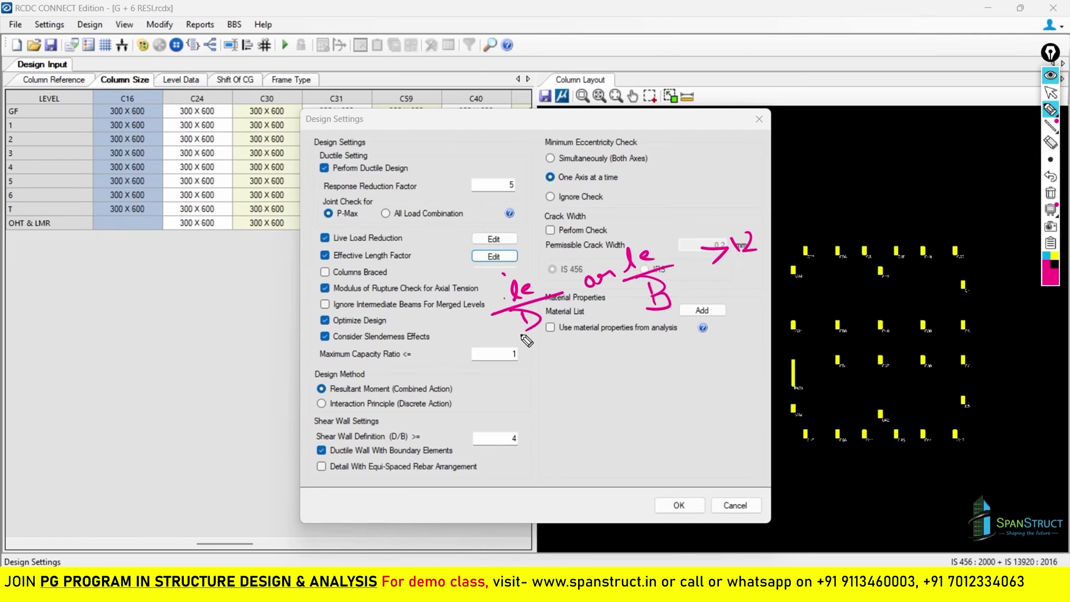
pyautogui.moveTo(508, 331)
pyautogui.mouseDown()
pyautogui.moveTo(752, 212)
pyautogui.moveTo(625, 312)
pyautogui.mouseUp()
pyautogui.moveTo(325, 338); pyautogui.dragTo(351, 329)
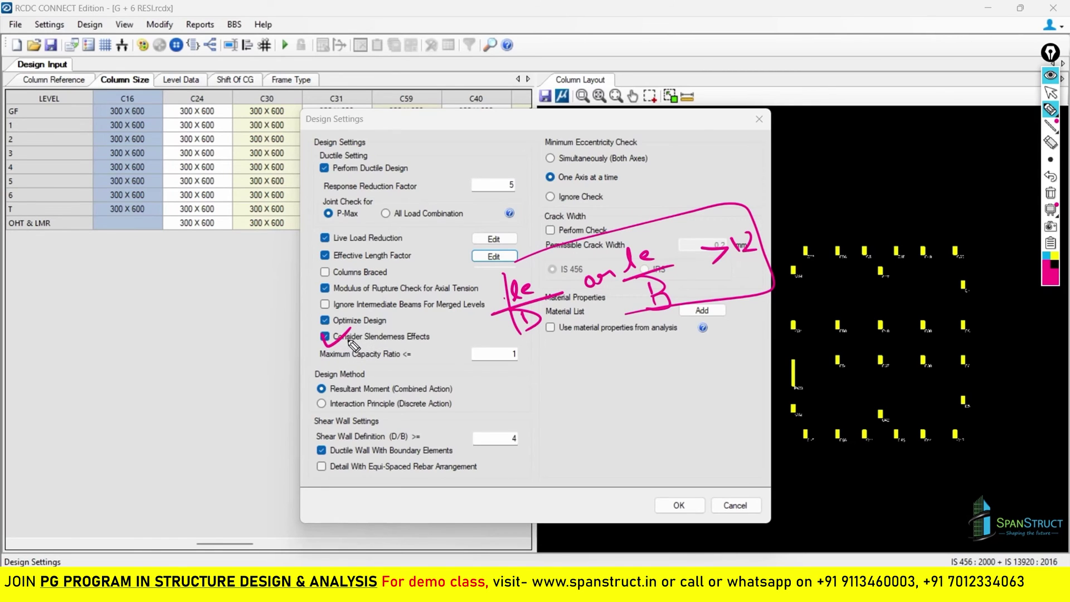
pyautogui.moveTo(318, 337); pyautogui.dragTo(357, 336)
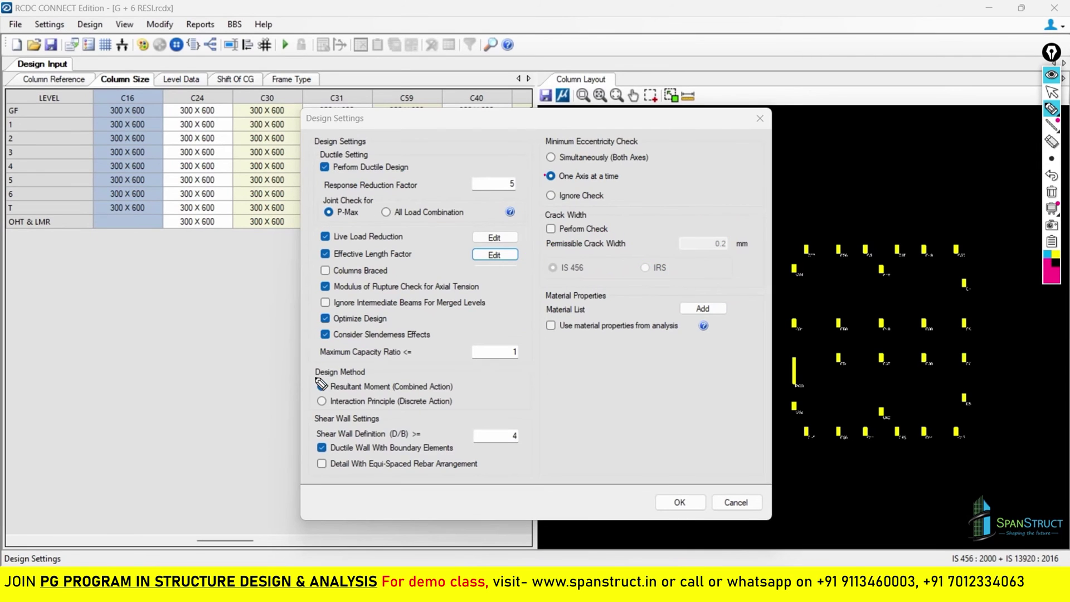
# Underline the Design Method and Resultant Moment (Combined Action) labels, box the Shear Wall Settings with the pen, and clear the marks
pyautogui.moveTo(308, 379); pyautogui.dragTo(365, 368)
pyautogui.moveTo(329, 393); pyautogui.dragTo(392, 393)
pyautogui.moveTo(448, 374); pyautogui.dragTo(450, 391)
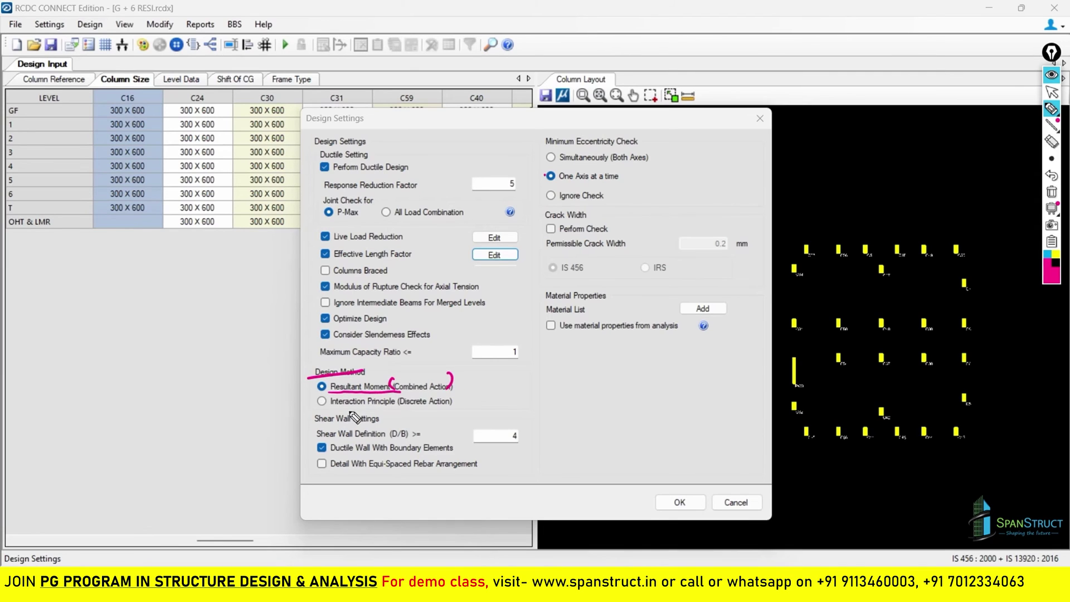
pyautogui.moveTo(315, 427); pyautogui.dragTo(380, 422)
pyautogui.moveTo(316, 411)
pyautogui.mouseDown()
pyautogui.moveTo(319, 475)
pyautogui.moveTo(418, 423)
pyautogui.moveTo(529, 423)
pyautogui.moveTo(528, 464)
pyautogui.moveTo(321, 473)
pyautogui.mouseUp()
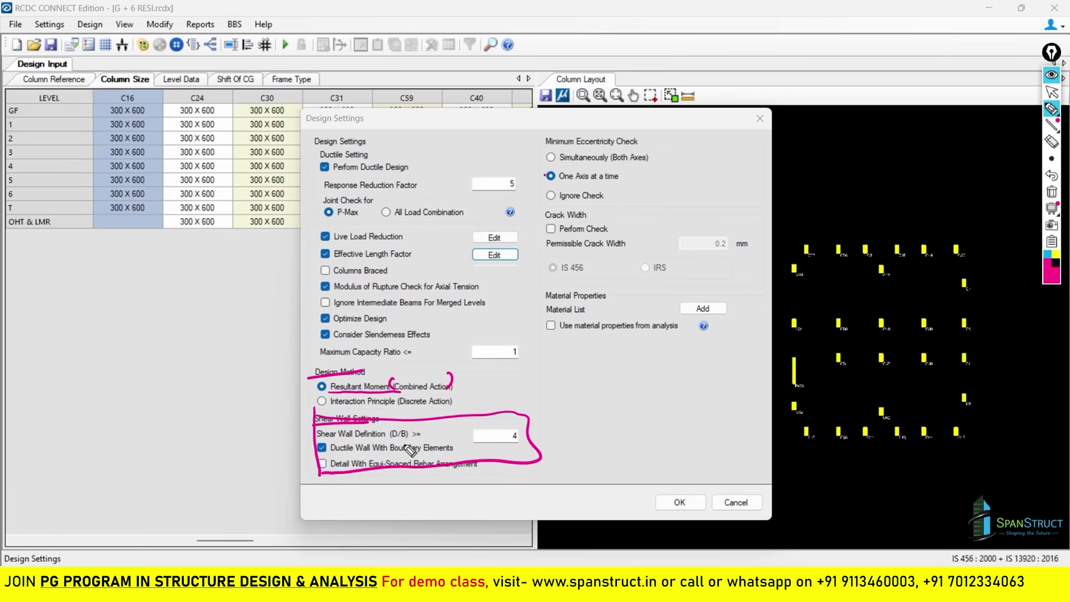
pyautogui.hotkey('ctrl', 'shift', 'c')
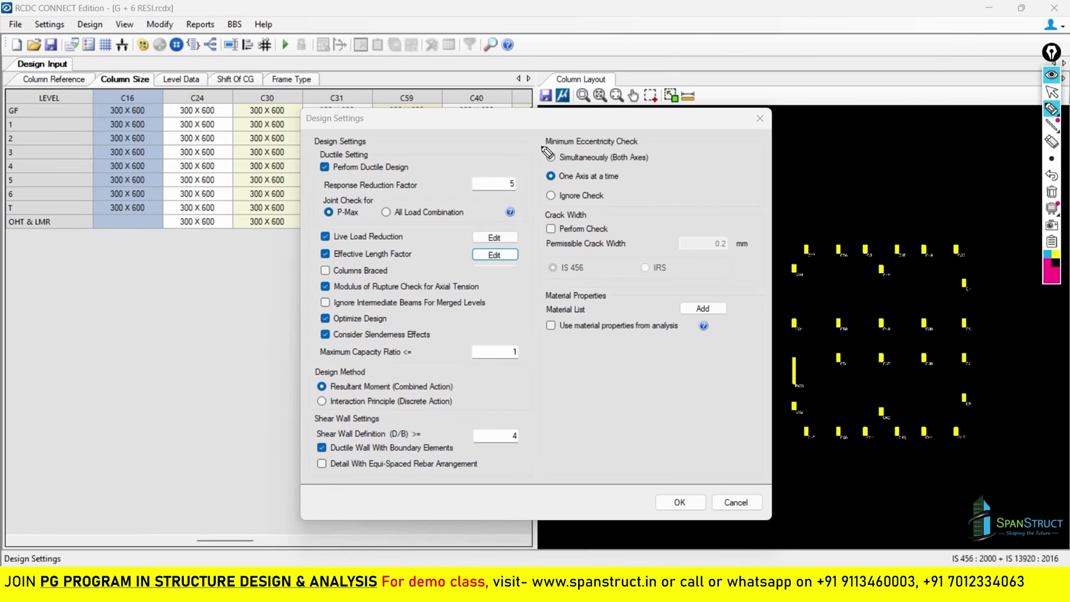
# Underline the Minimum Eccentricity Check heading with the pen, and clear the marks
pyautogui.moveTo(546, 143); pyautogui.dragTo(645, 142)
pyautogui.moveTo(551, 146); pyautogui.dragTo(544, 130)
pyautogui.moveTo(633, 128); pyautogui.dragTo(633, 146)
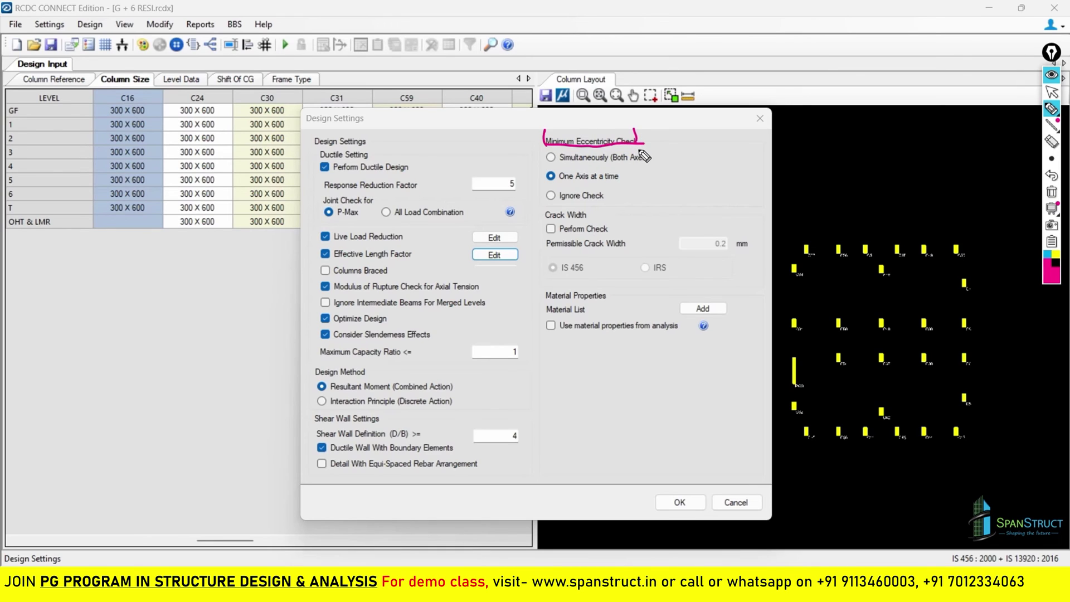
pyautogui.click(1051, 194)
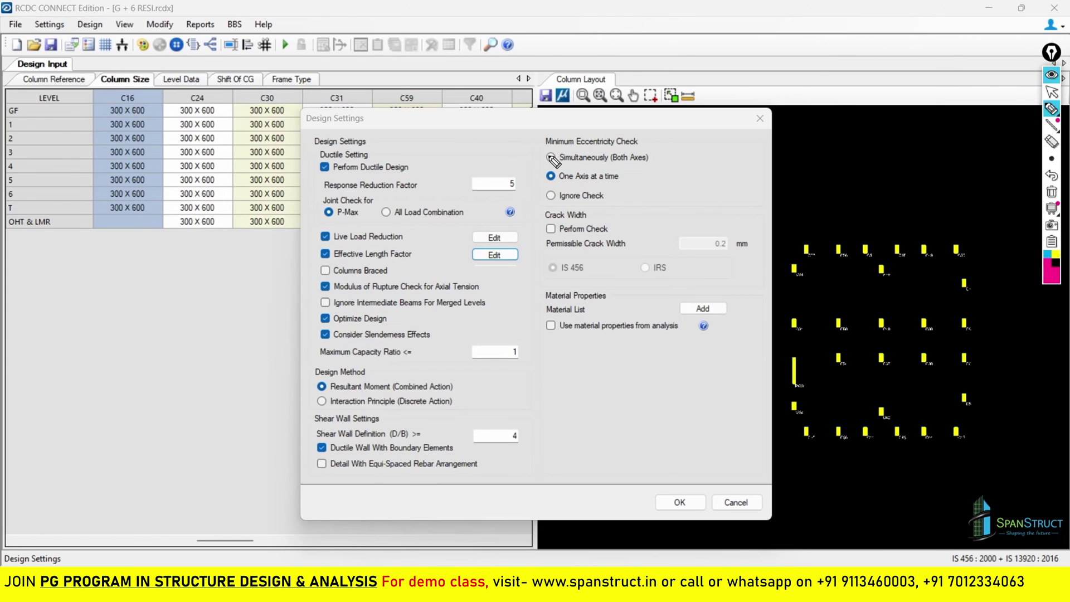
# Tick and bracket the three minimum eccentricity options with the pen, clear the marks, and tick only One Axis at a time
pyautogui.moveTo(549, 157)
pyautogui.mouseDown()
pyautogui.moveTo(593, 187)
pyautogui.moveTo(620, 183)
pyautogui.mouseUp()
pyautogui.moveTo(548, 175)
pyautogui.mouseDown()
pyautogui.moveTo(570, 172)
pyautogui.moveTo(579, 190)
pyautogui.mouseUp()
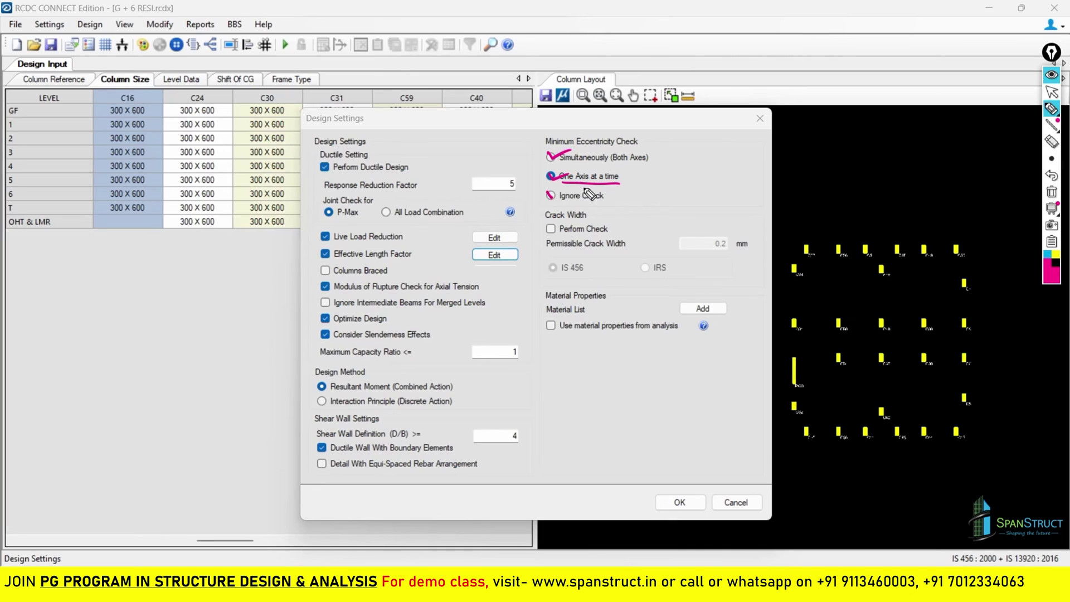
pyautogui.moveTo(538, 144); pyautogui.dragTo(544, 214)
pyautogui.click(652, 138)
pyautogui.moveTo(653, 136); pyautogui.dragTo(639, 205)
pyautogui.moveTo(610, 163); pyautogui.dragTo(657, 166)
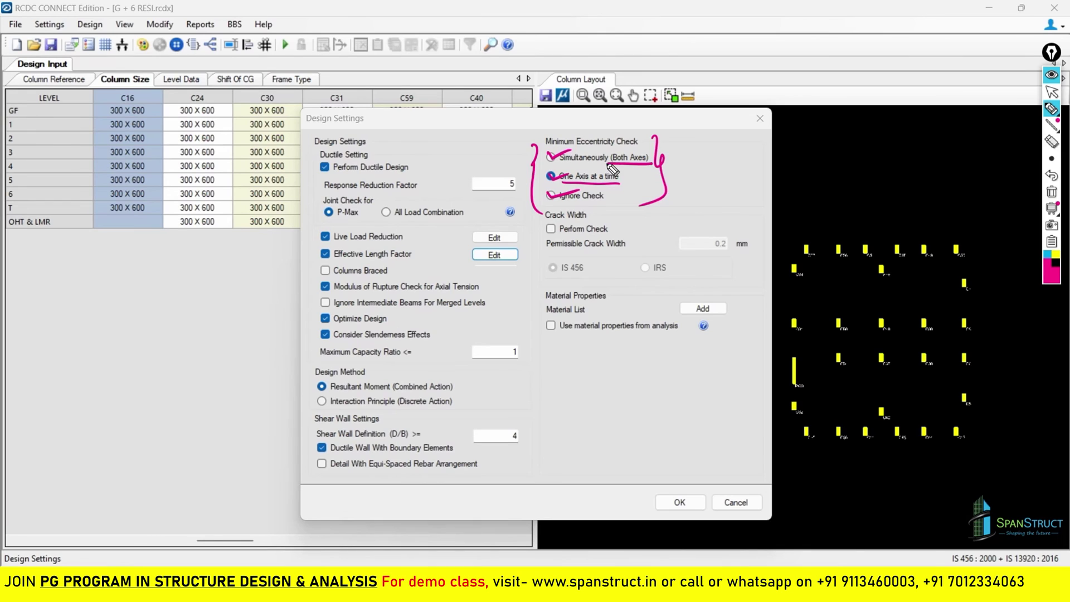
pyautogui.click(1051, 191)
pyautogui.moveTo(543, 177); pyautogui.dragTo(572, 173)
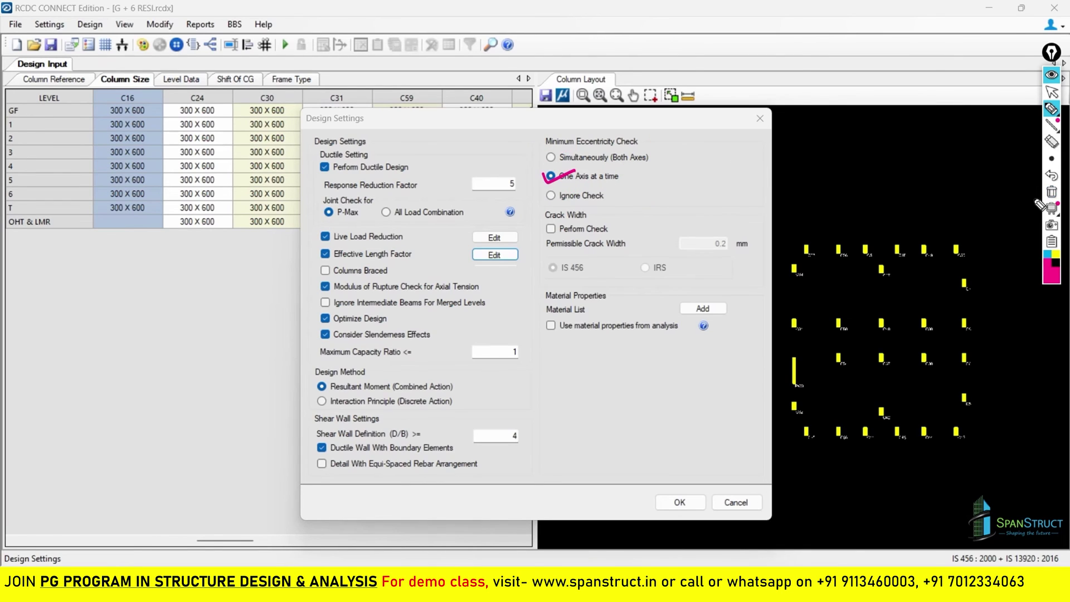
# Clear the pen marks, tick the Ignore Check option with the pen, and clear that mark
pyautogui.click(1051, 191)
pyautogui.moveTo(547, 195); pyautogui.dragTo(584, 190)
pyautogui.click(1051, 191)
# Underline and bracket One Axis at a time with the pen, then tick Simultaneously (Both Axes), clearing the marks after each
pyautogui.moveTo(560, 182)
pyautogui.mouseDown()
pyautogui.moveTo(606, 181)
pyautogui.moveTo(550, 182)
pyautogui.mouseUp()
pyautogui.moveTo(615, 163); pyautogui.dragTo(615, 183)
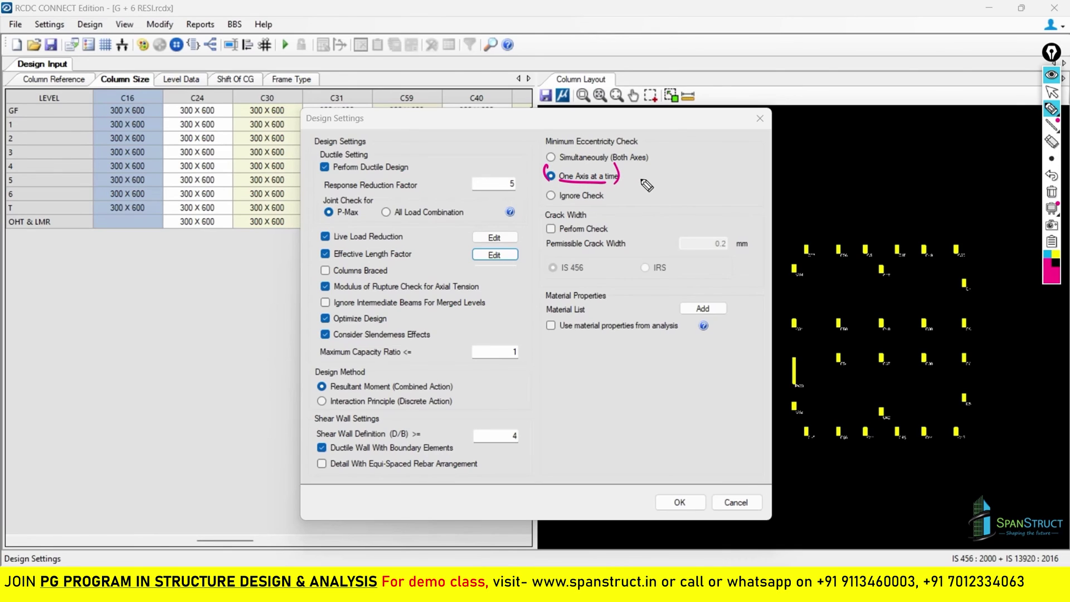
pyautogui.moveTo(614, 184); pyautogui.dragTo(627, 183)
pyautogui.click(1051, 192)
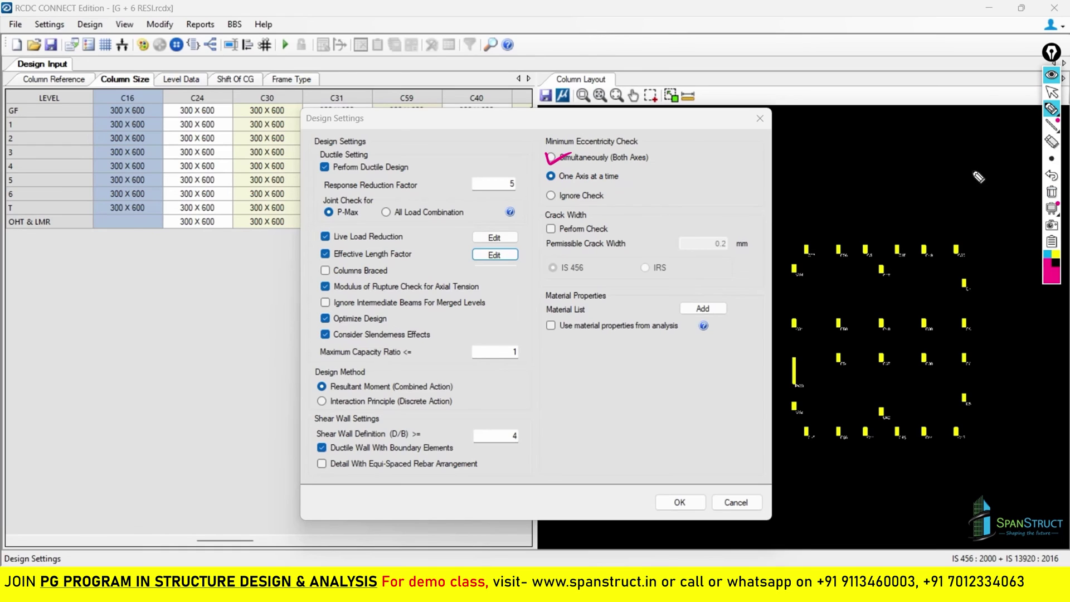
pyautogui.moveTo(550, 152); pyautogui.dragTo(555, 161)
pyautogui.click(1051, 191)
# Bracket the Crack Width heading, tick and underline Use material properties from analysis with the pen, and return to the normal cursor
pyautogui.moveTo(544, 208)
pyautogui.mouseDown()
pyautogui.moveTo(559, 223)
pyautogui.moveTo(590, 205)
pyautogui.mouseUp()
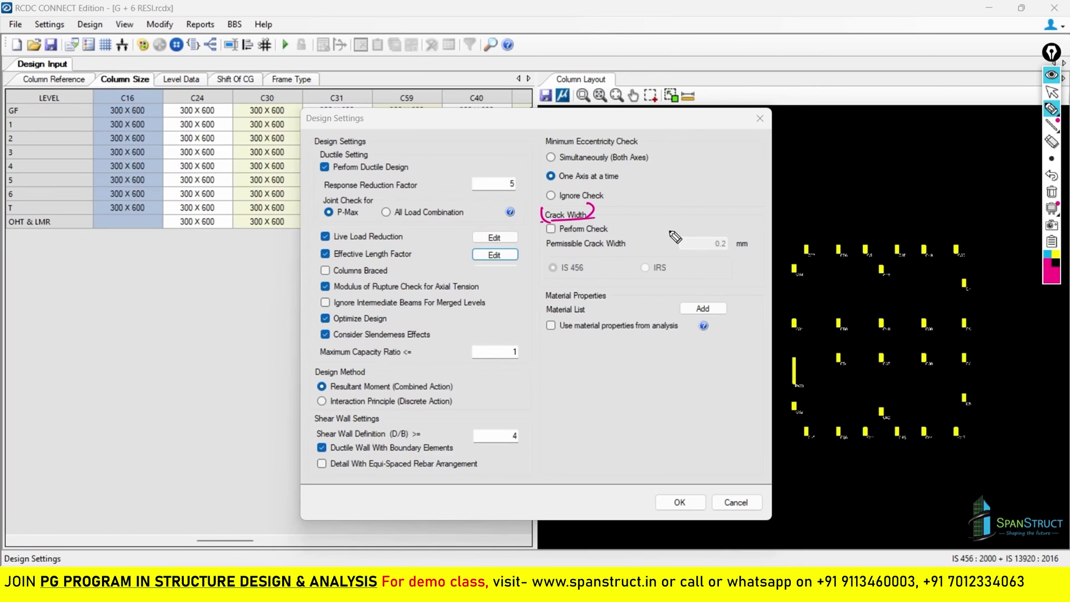
pyautogui.moveTo(542, 323)
pyautogui.mouseDown()
pyautogui.moveTo(548, 336)
pyautogui.moveTo(578, 323)
pyautogui.moveTo(696, 333)
pyautogui.mouseUp()
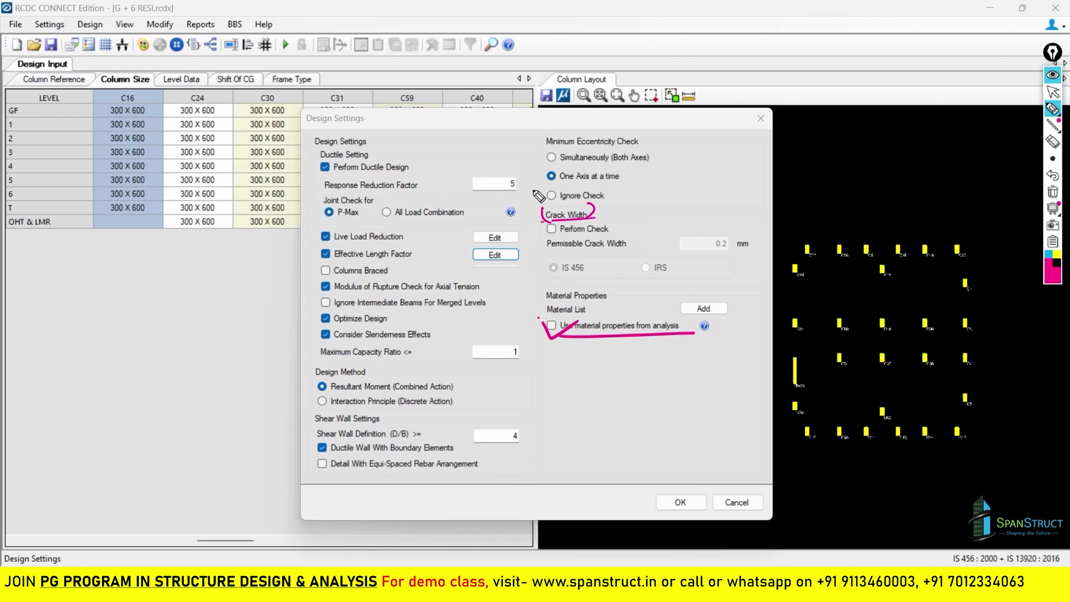
pyautogui.click(1051, 94)
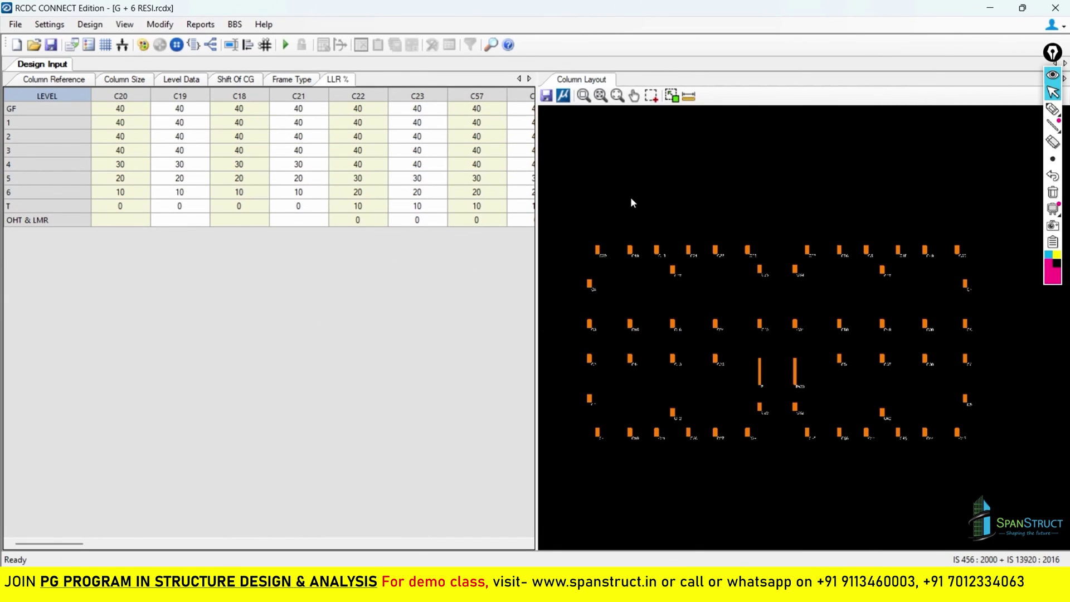
pyautogui.click(39, 26)
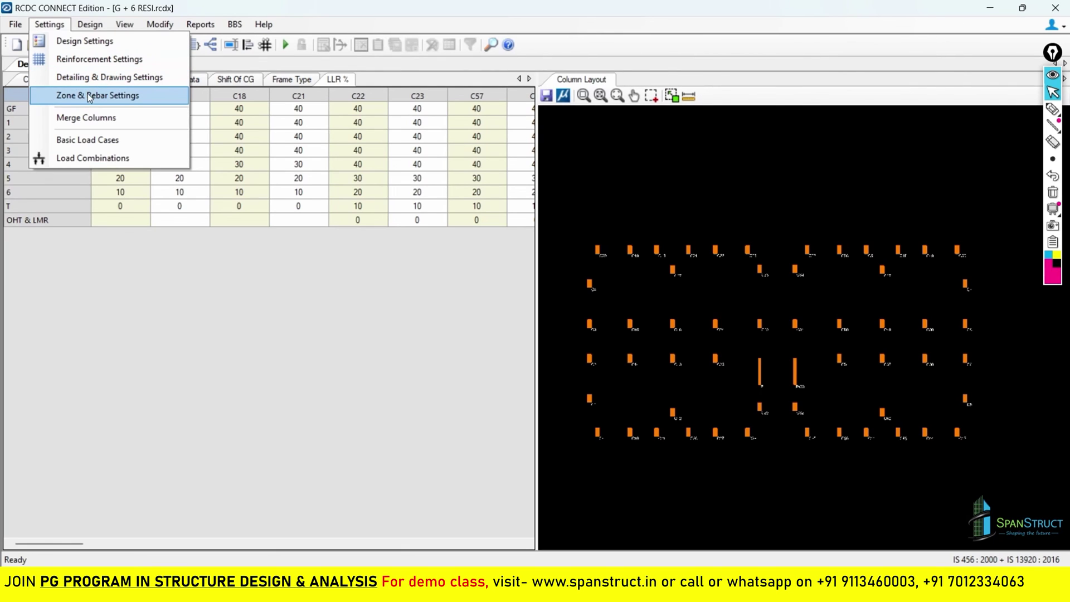
pyautogui.click(244, 5)
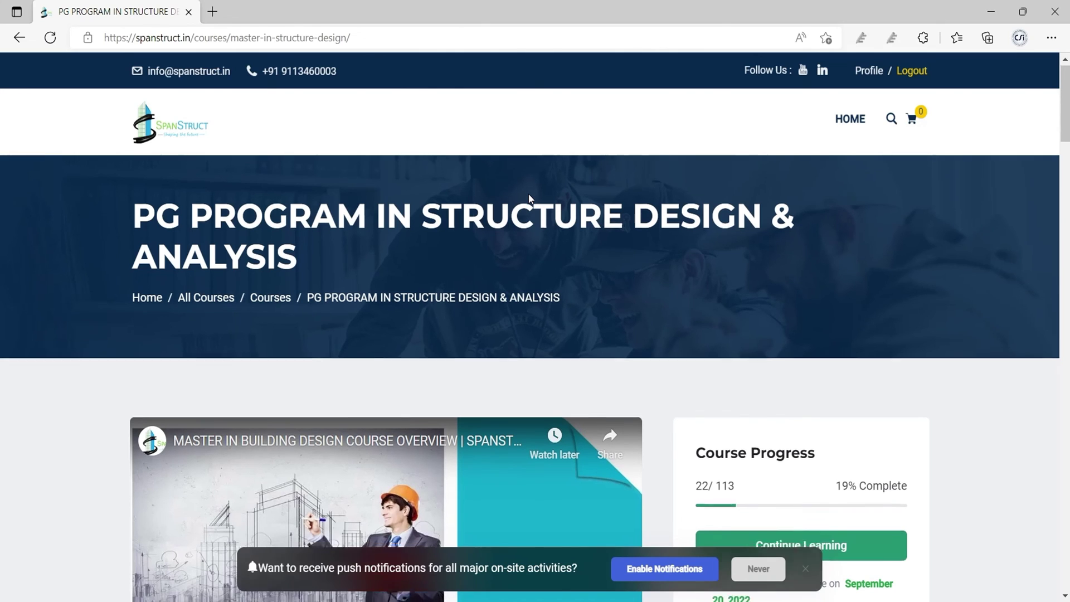
# In the browser, look through the PG Program in Structure Design & Analysis course page and expand the full About Course description
pyautogui.scroll(-3, 529, 199)
pyautogui.scroll(-2, 530, 199)
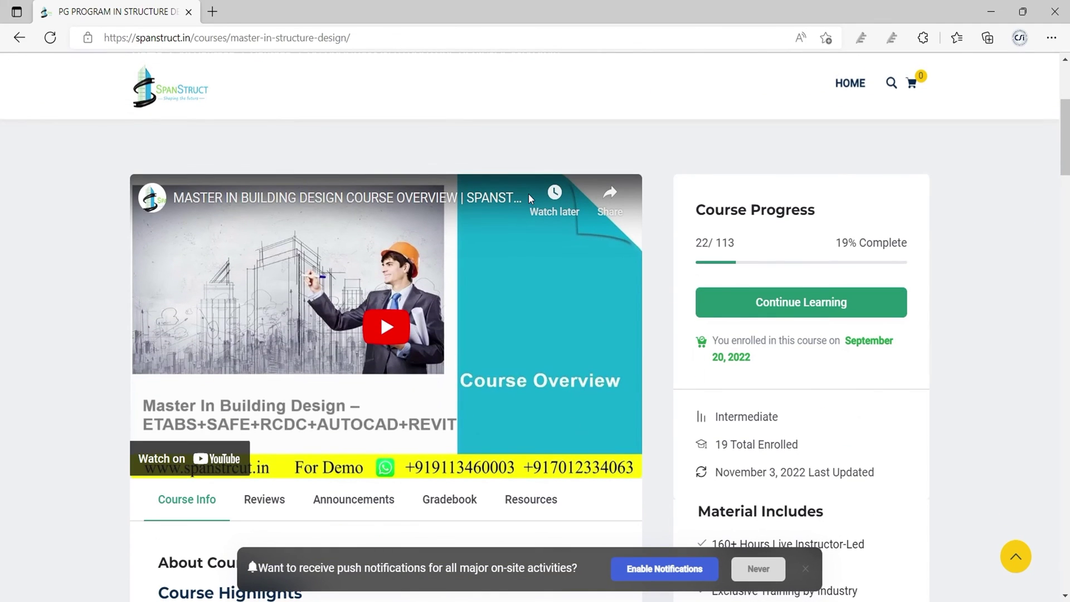
pyautogui.scroll(-3, 530, 198)
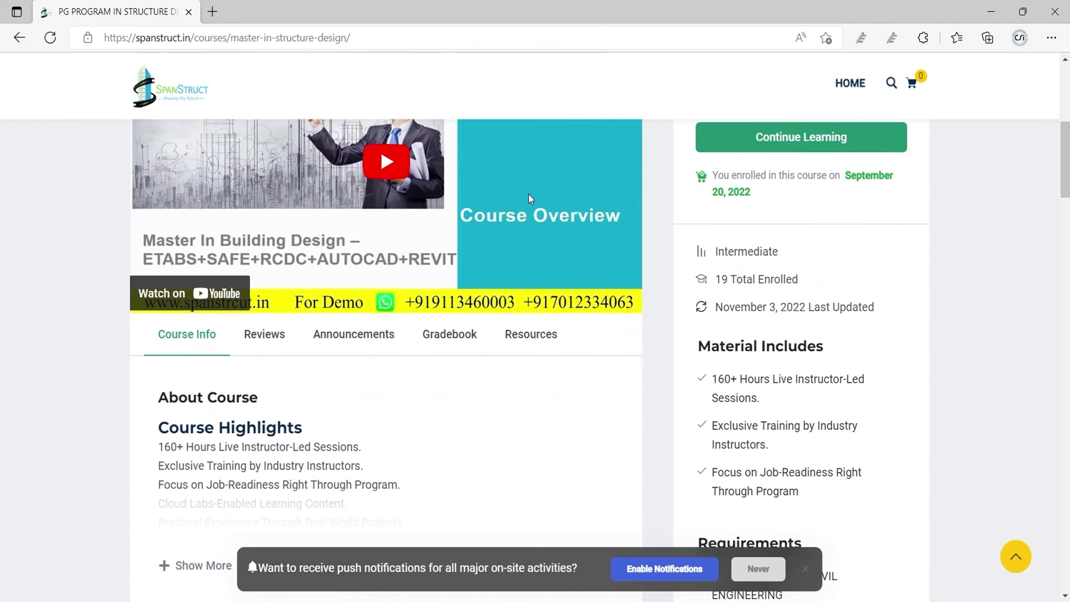
pyautogui.scroll(-3, 500, 302)
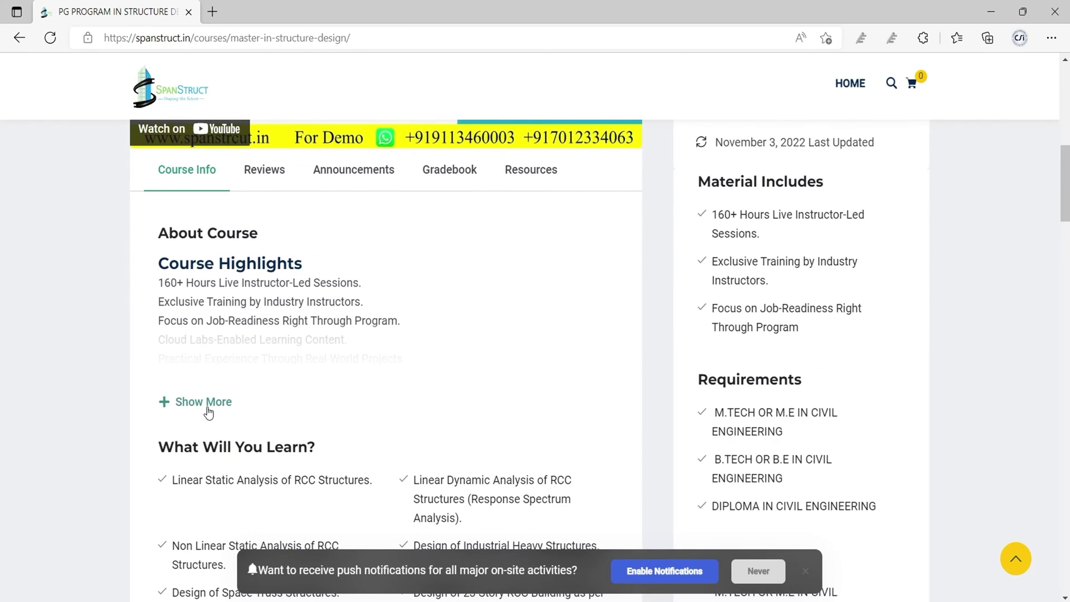
pyautogui.click(203, 403)
# Read the course highlights, outcomes, career services and What Will You Learn list, and return to the start of the page
pyautogui.scroll(-2, 325, 368)
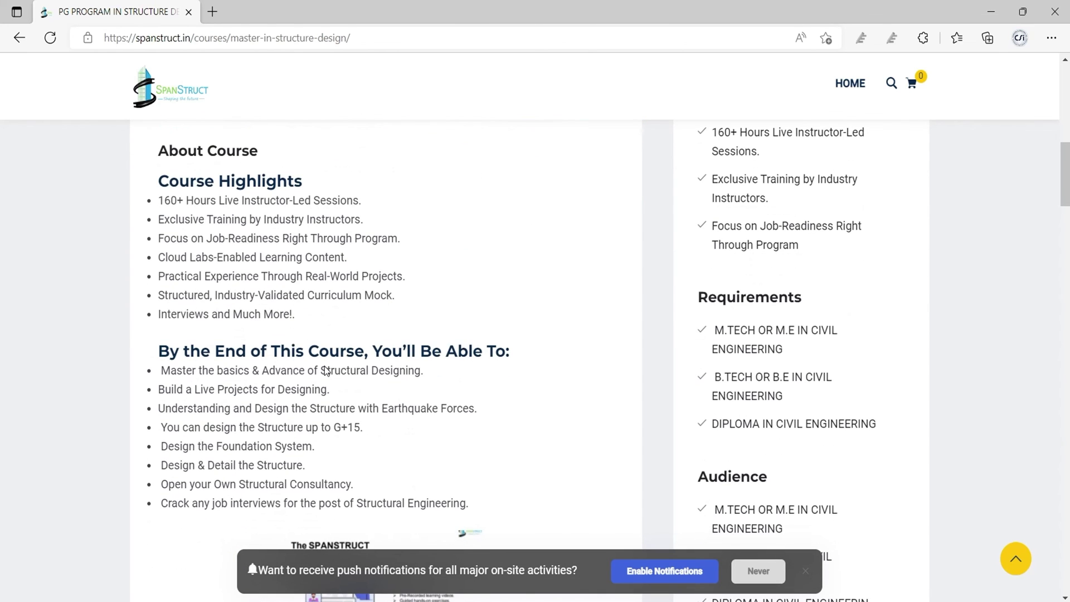
pyautogui.scroll(-1, 326, 370)
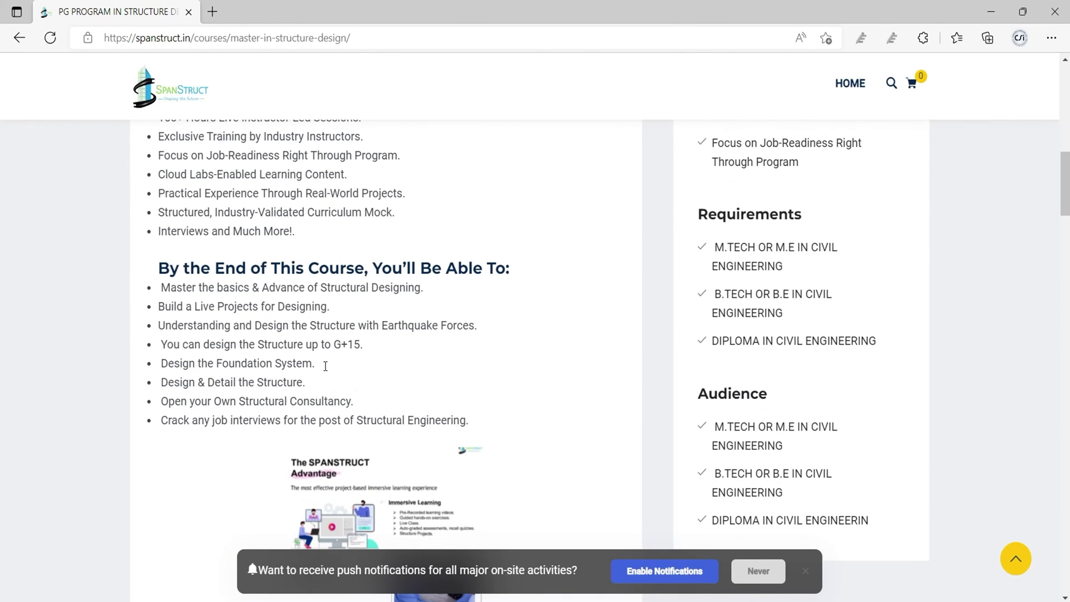
pyautogui.scroll(-1, 325, 365)
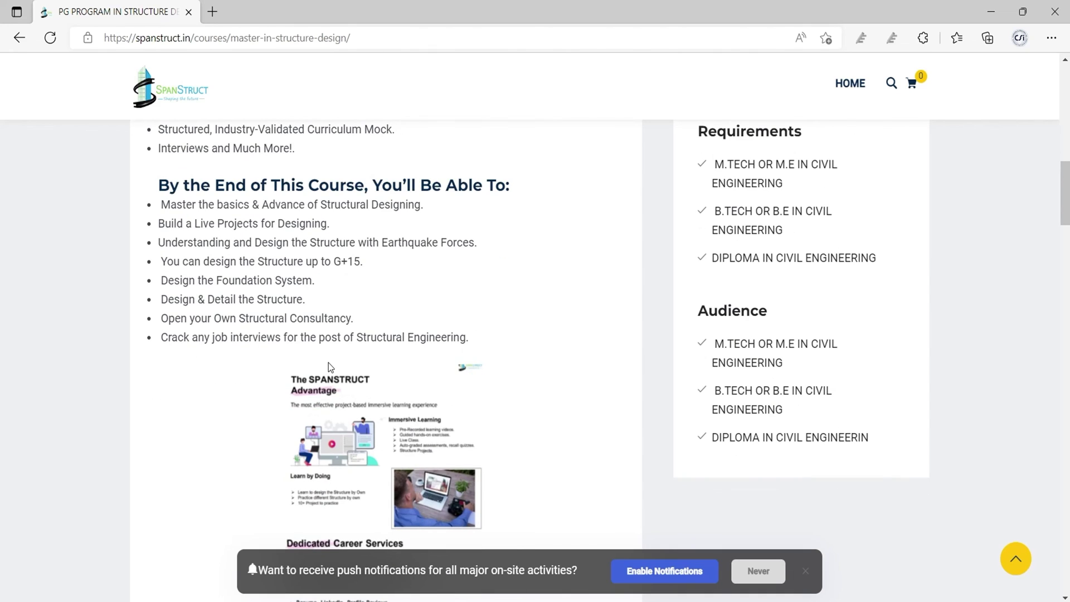
pyautogui.scroll(-2, 330, 365)
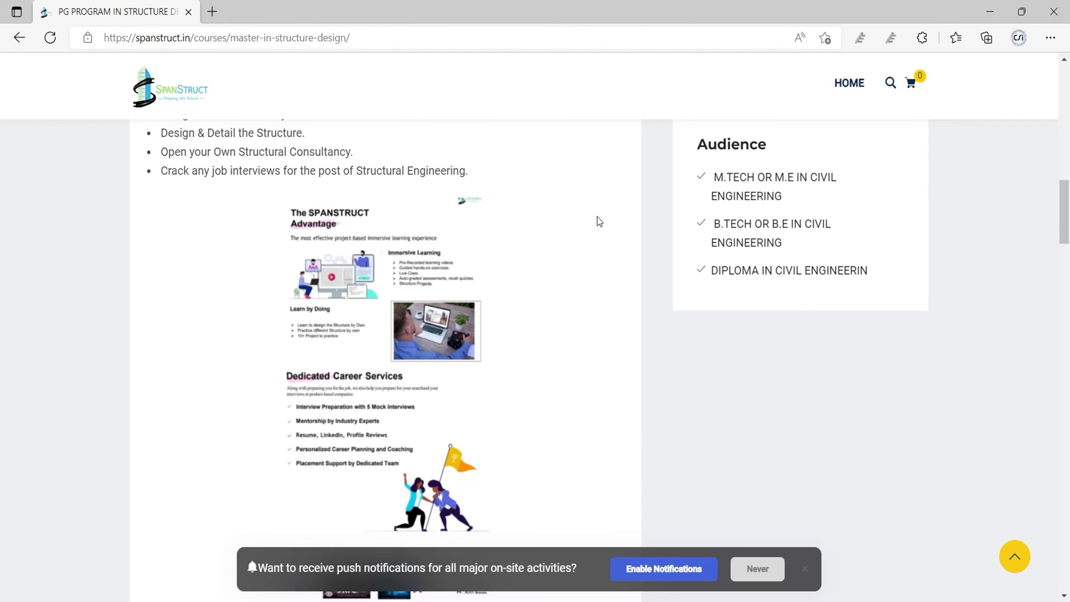
pyautogui.scroll(-1, 413, 330)
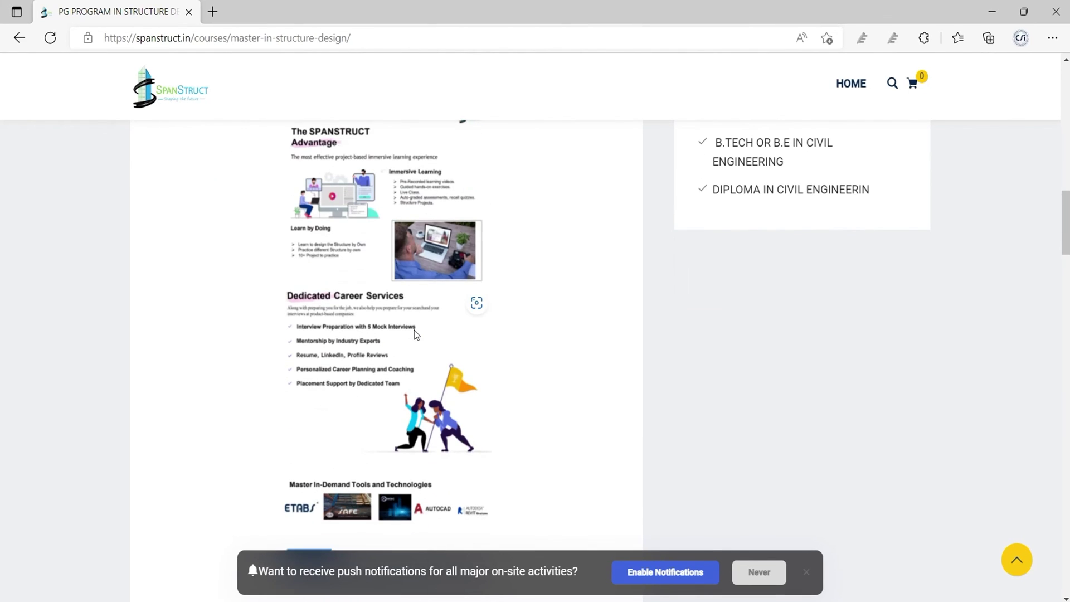
pyautogui.scroll(-6, 414, 329)
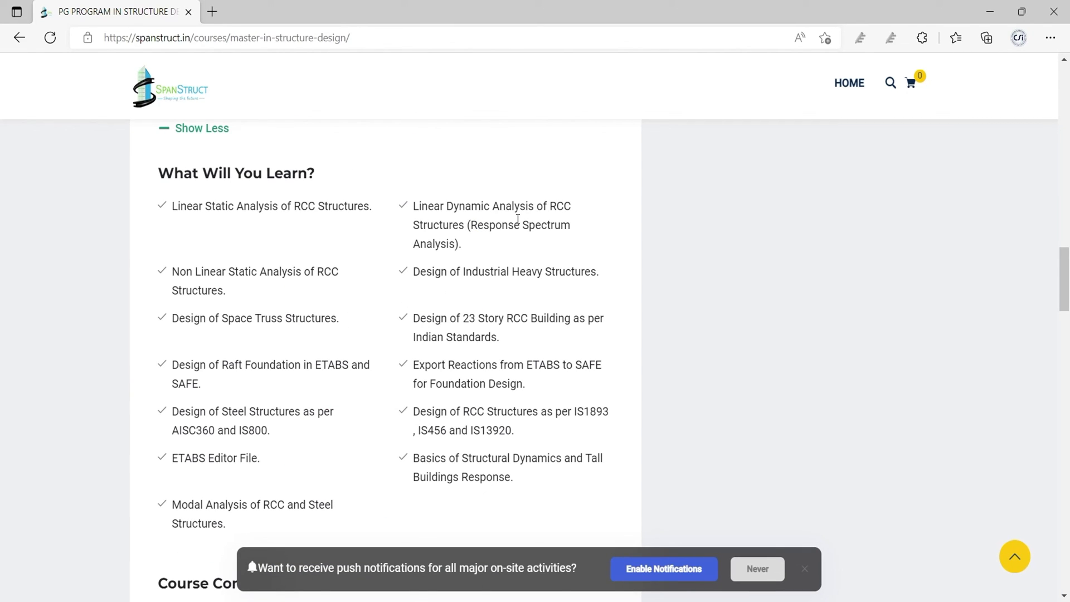
pyautogui.scroll(20, 521, 223)
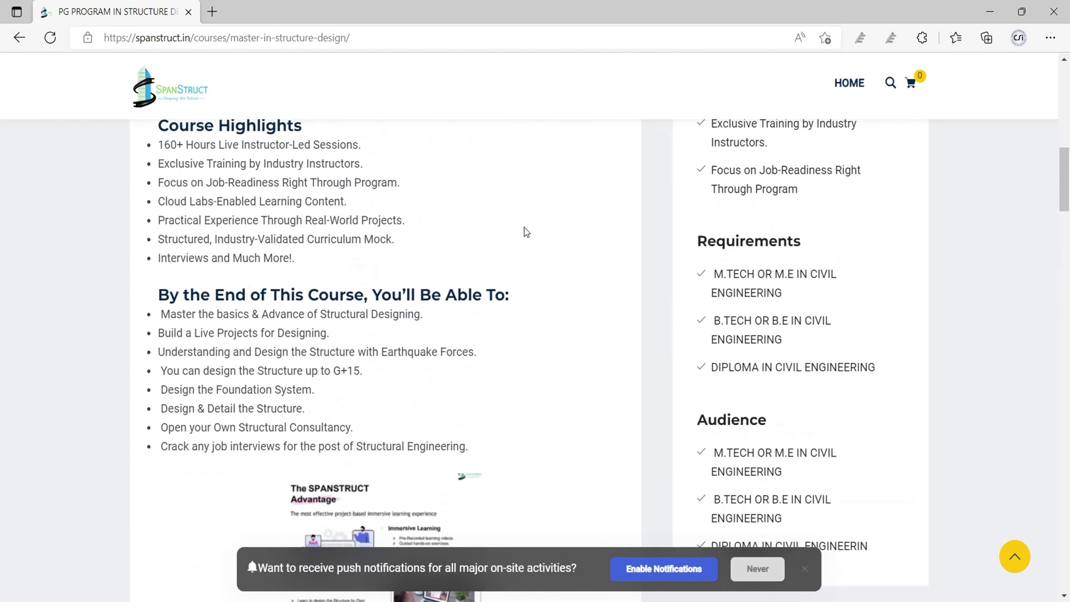
pyautogui.scroll(8, 528, 230)
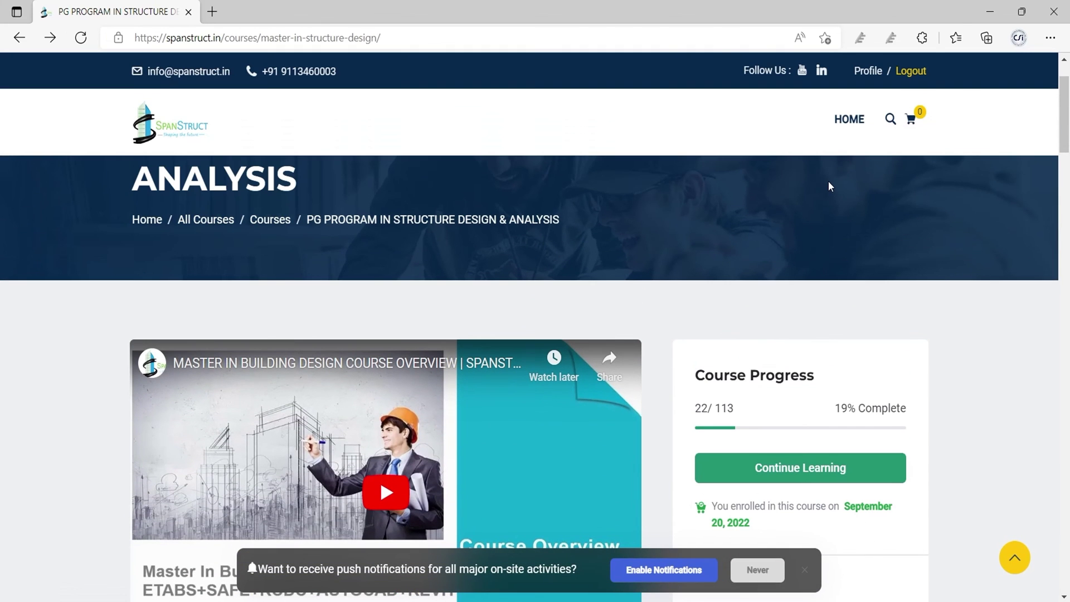
# Open the profile dashboard, go to the enrolled courses, and start learning the PG Program in Structure Design & Analysis
pyautogui.click(866, 72)
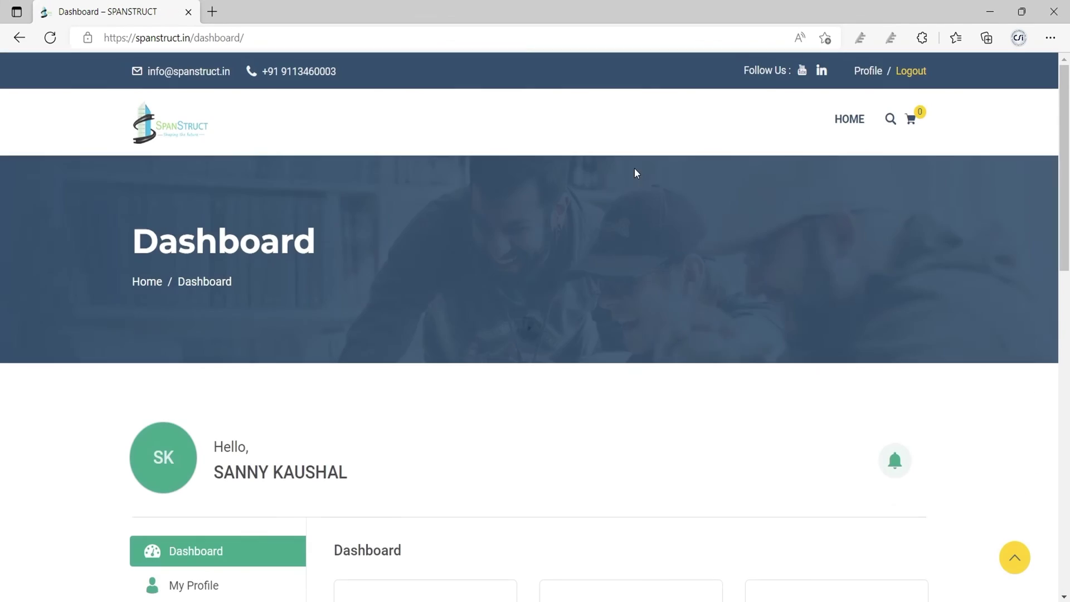
pyautogui.scroll(-8, 404, 182)
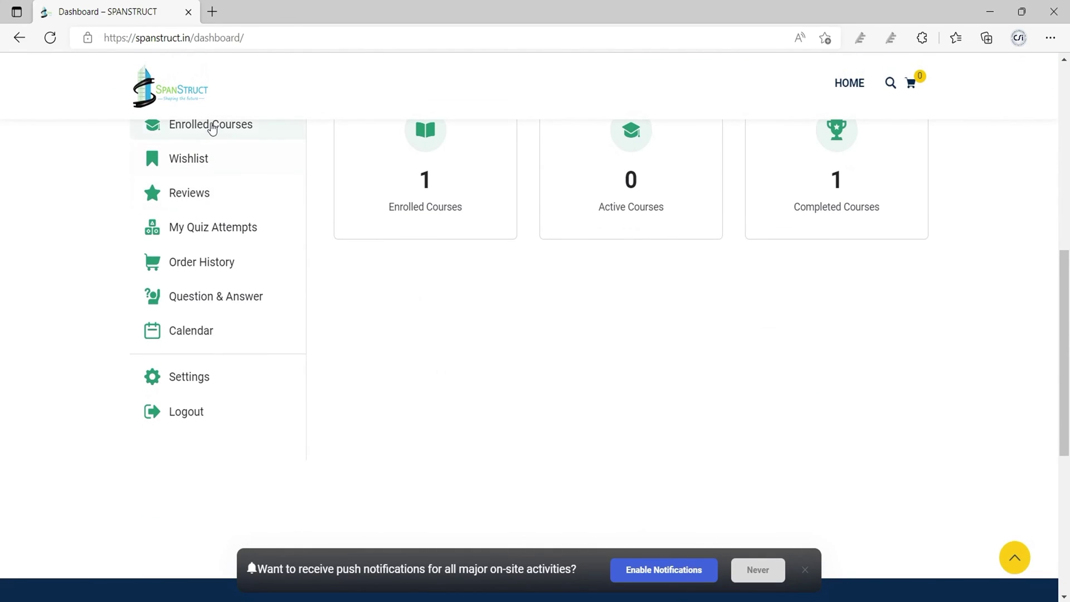
pyautogui.click(212, 127)
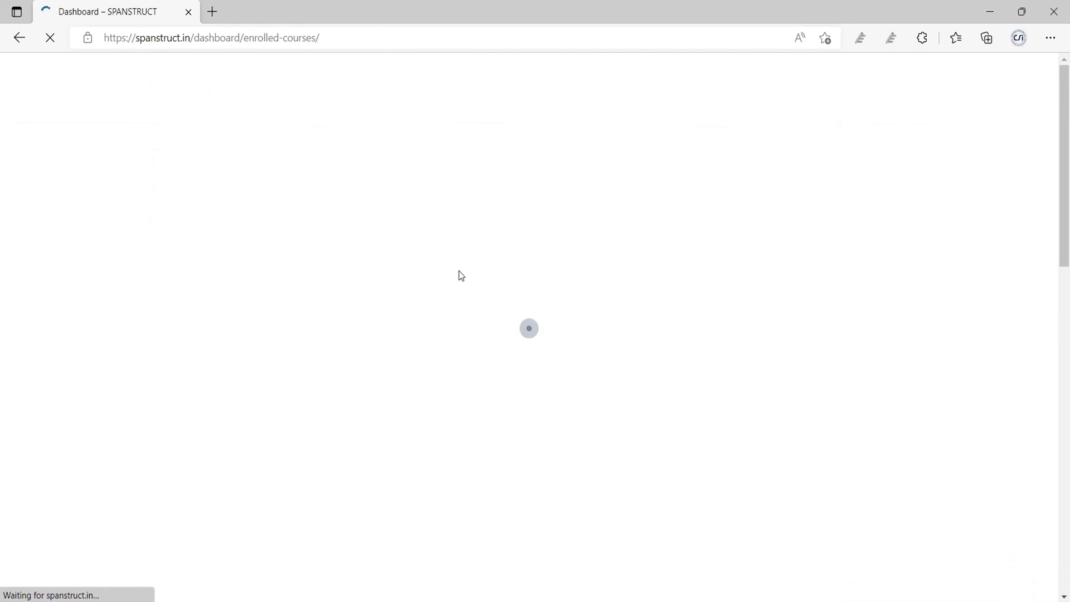
pyautogui.scroll(-7, 456, 267)
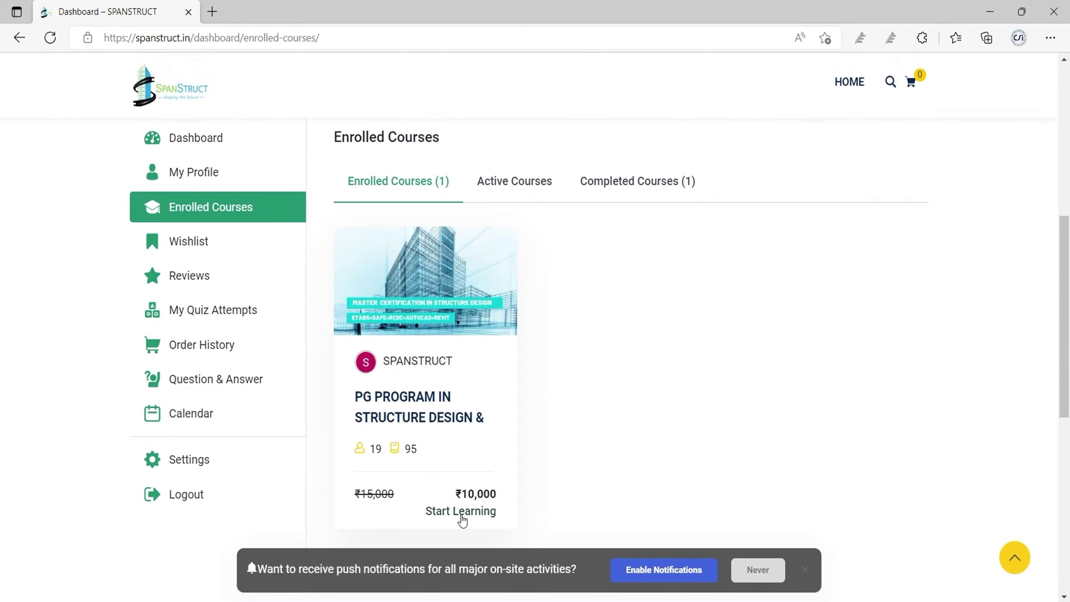
pyautogui.click(461, 512)
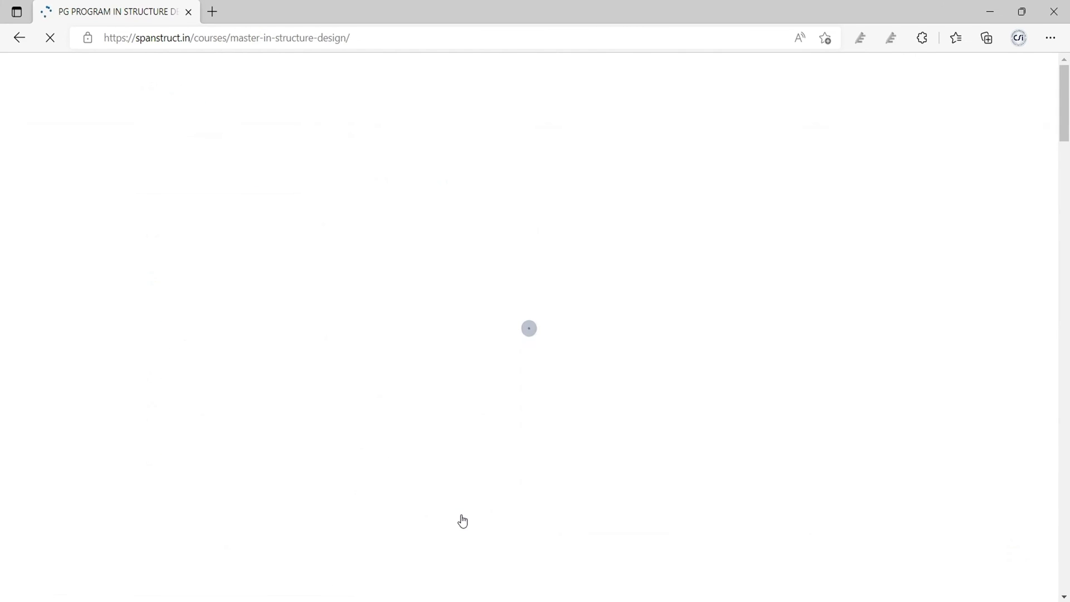
# Continue the course to view its lesson list and ETABS mathematical model lesson, and go back to the course page
pyautogui.scroll(-4, 791, 334)
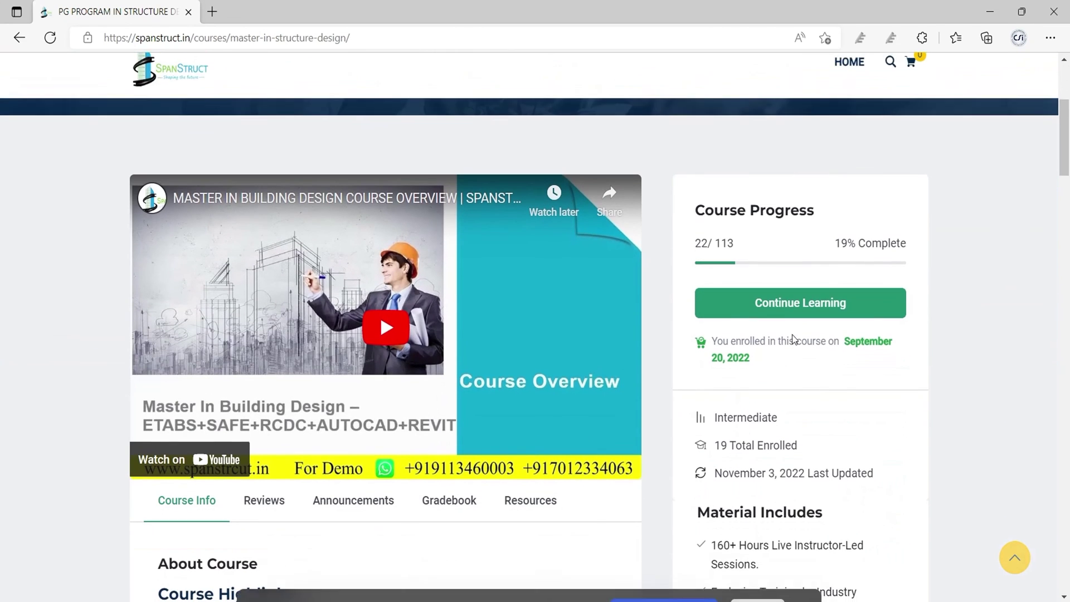
pyautogui.click(784, 304)
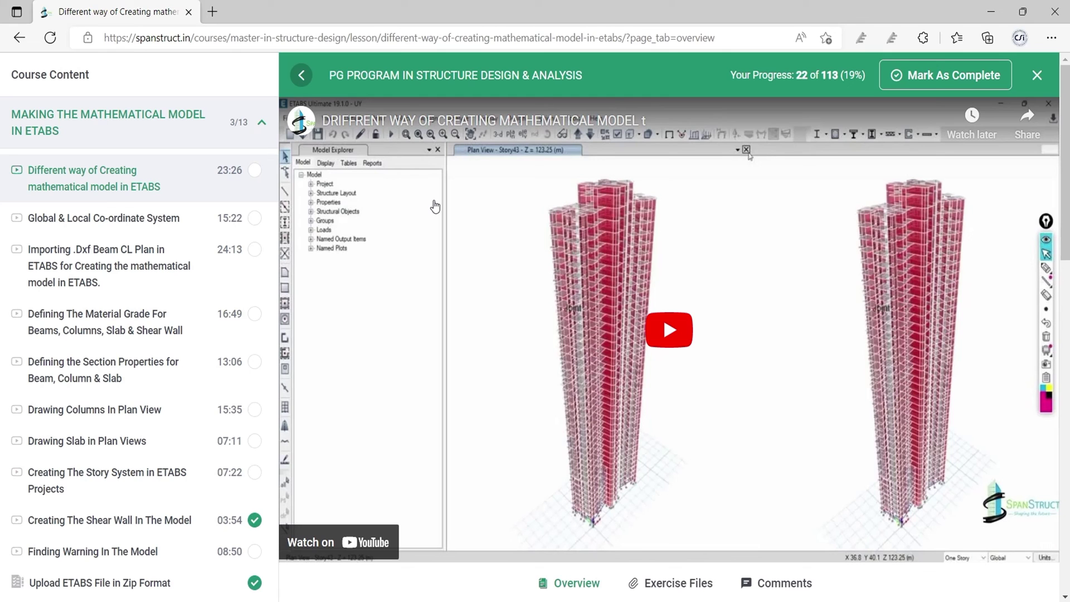
pyautogui.scroll(-5, 434, 207)
pyautogui.hotkey('alt', 'Left')
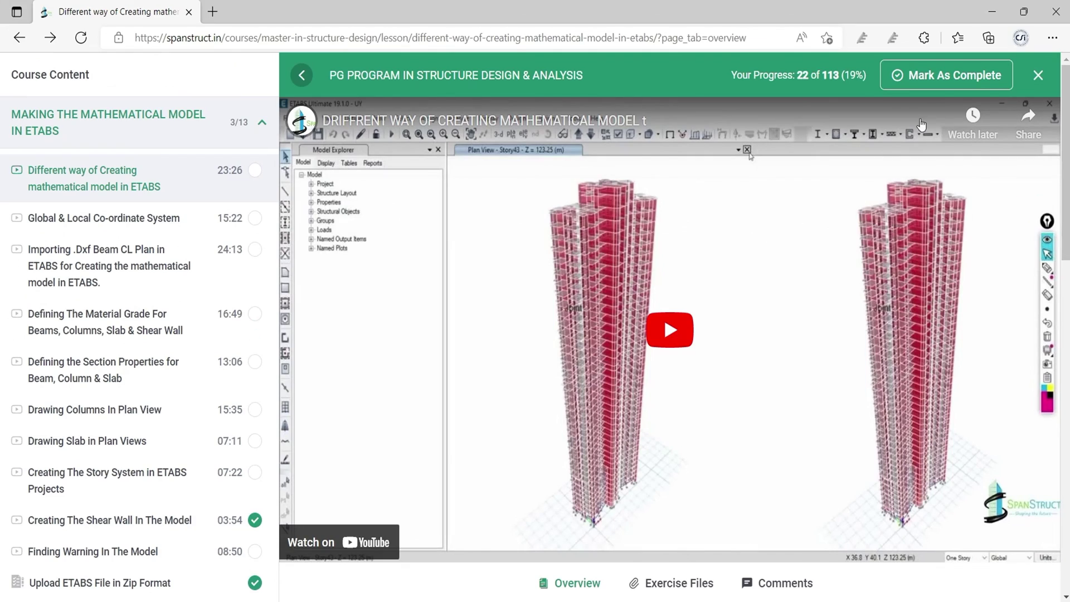
pyautogui.click(1042, 76)
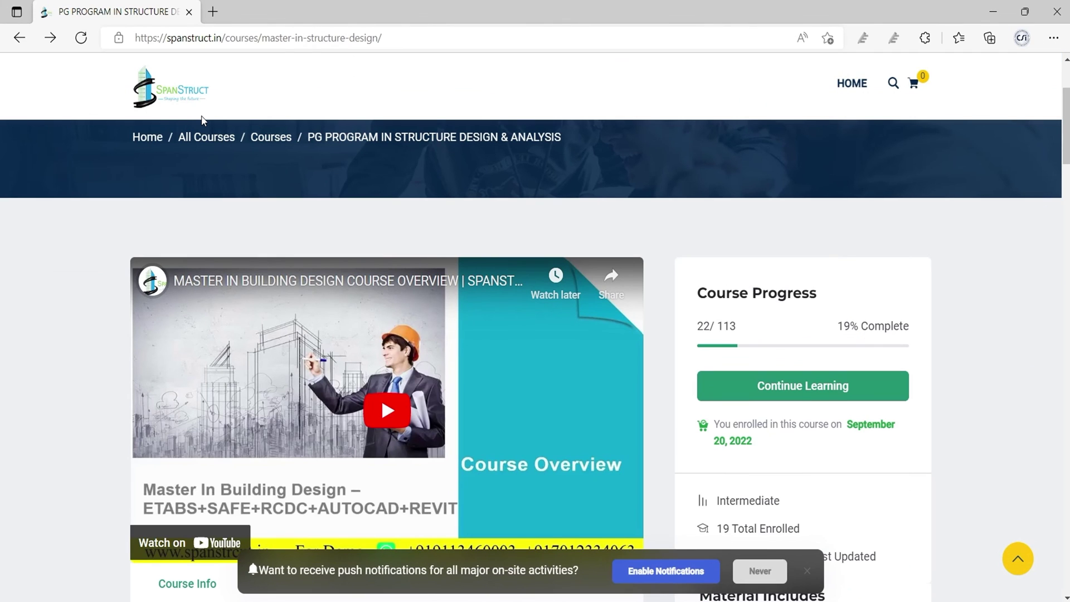
# Open the SpanStruct home page and look over the Book a Free Live Class form and the Programs We Offer section
pyautogui.click(191, 90)
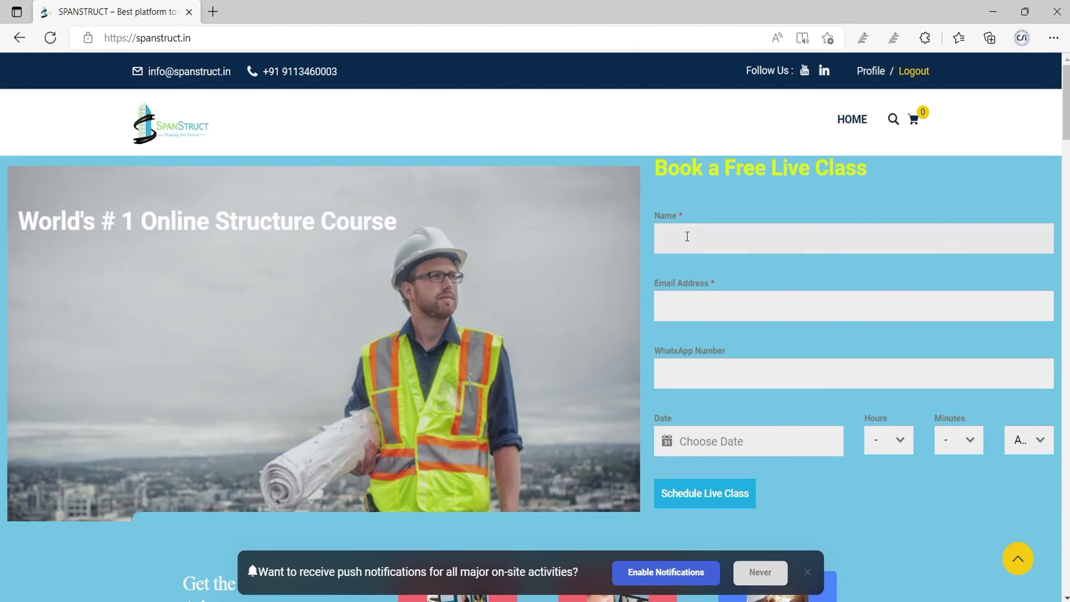
pyautogui.scroll(-2, 705, 268)
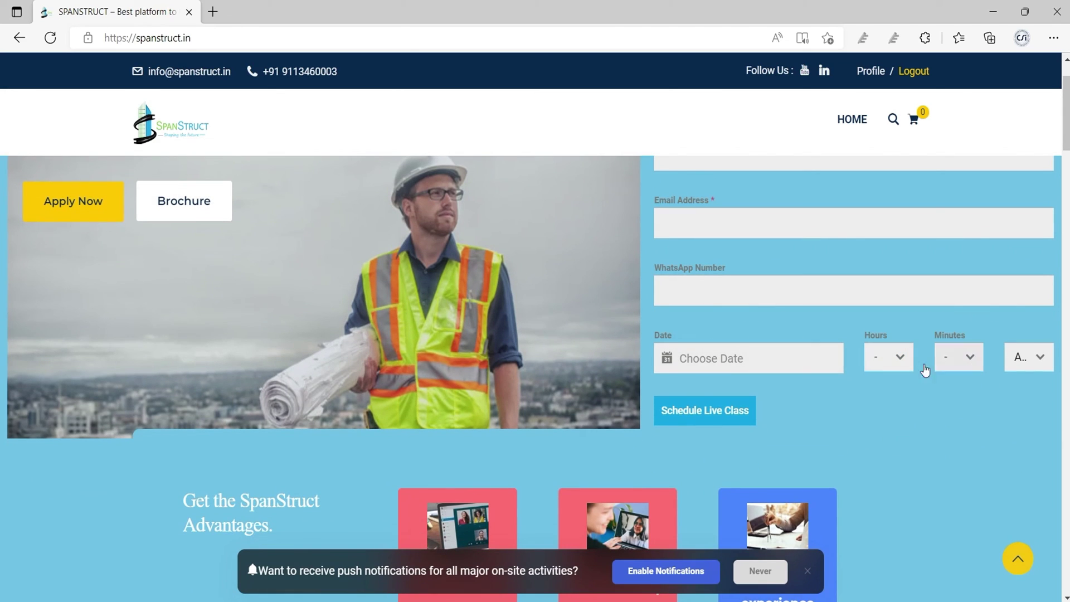
pyautogui.scroll(2, 446, 202)
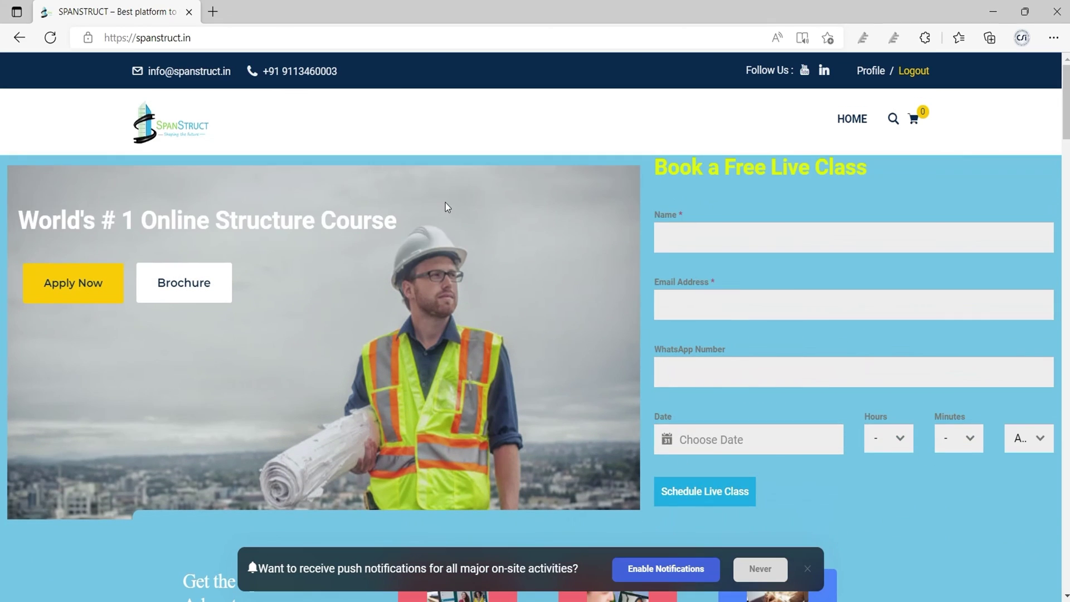
pyautogui.scroll(-1, 446, 202)
pyautogui.scroll(-10, 443, 208)
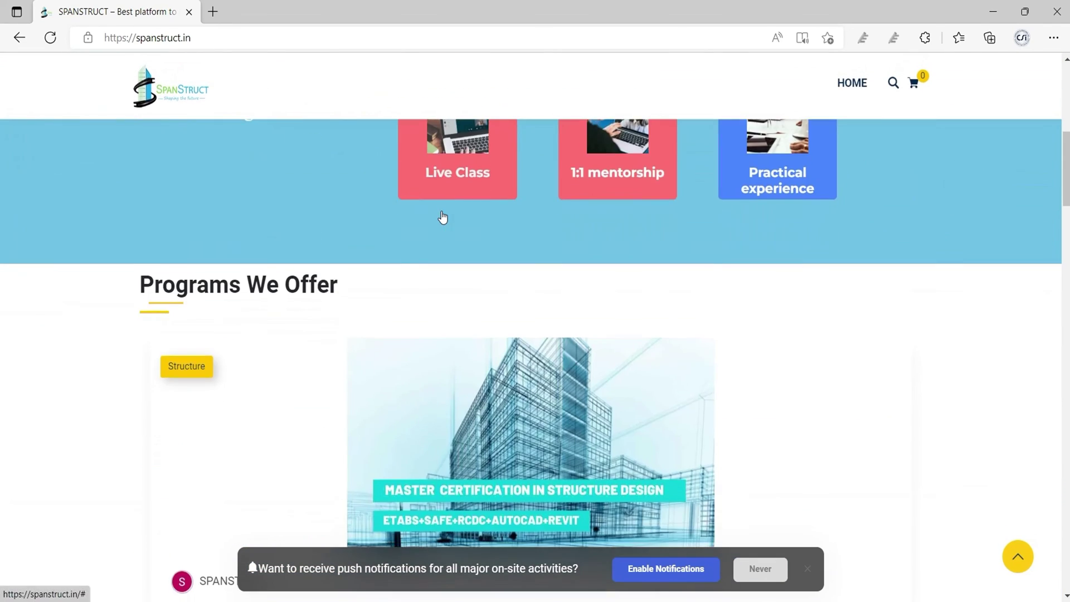